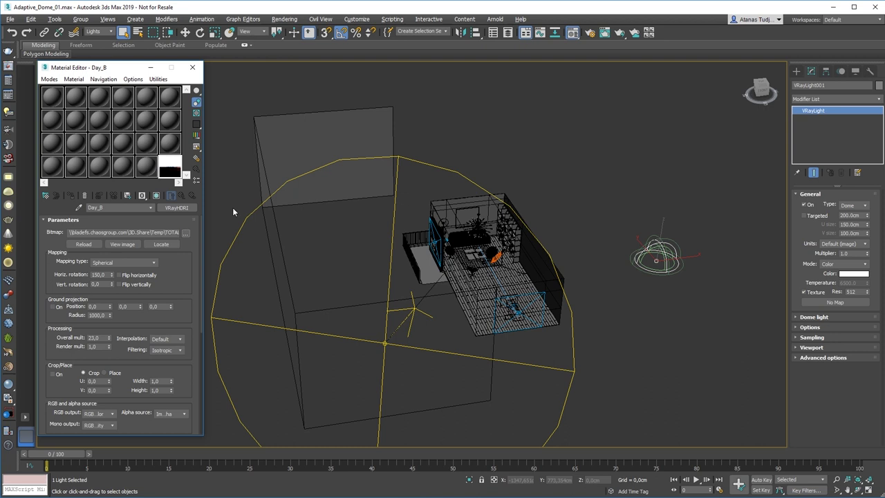
Disable the VRaySun and the plane light at the window, then render the living room camera view.
{"action": "left_click", "coordinate": [442, 169]}
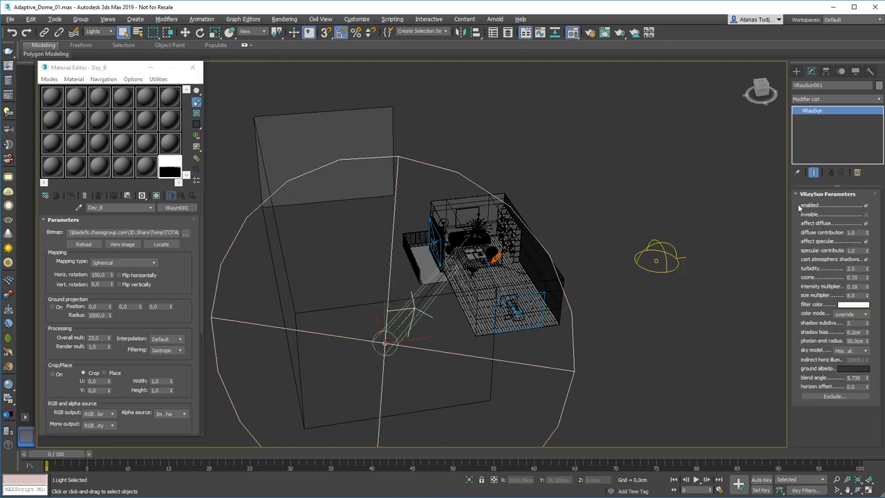
{"action": "left_click", "coordinate": [536, 234]}
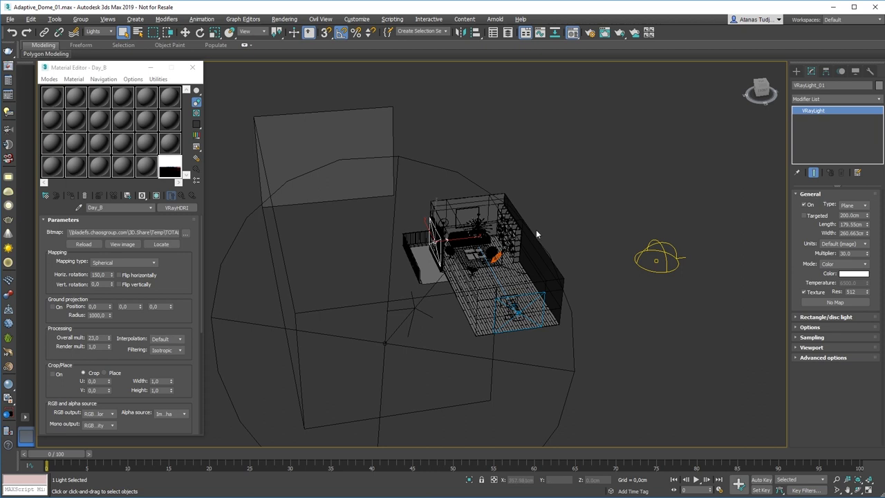
{"action": "left_click", "coordinate": [804, 205]}
{"action": "left_click", "coordinate": [622, 33]}
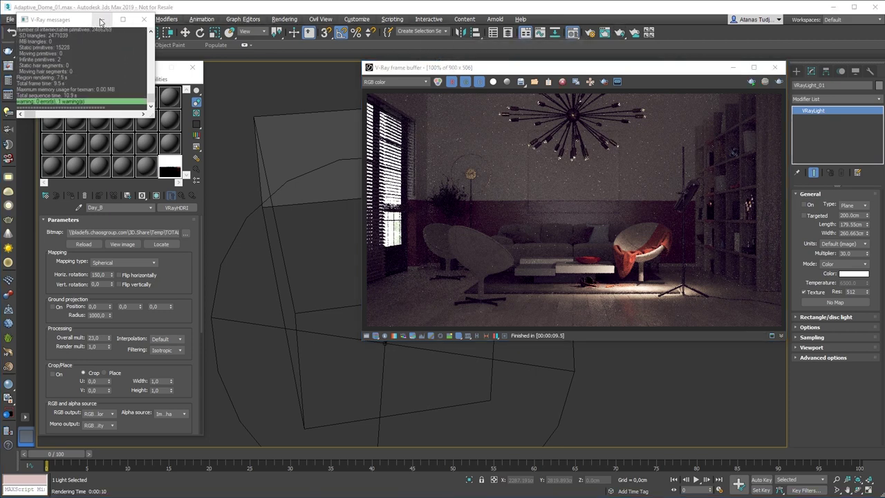
{"action": "left_click", "coordinate": [143, 18]}
{"action": "left_click", "coordinate": [298, 95]}
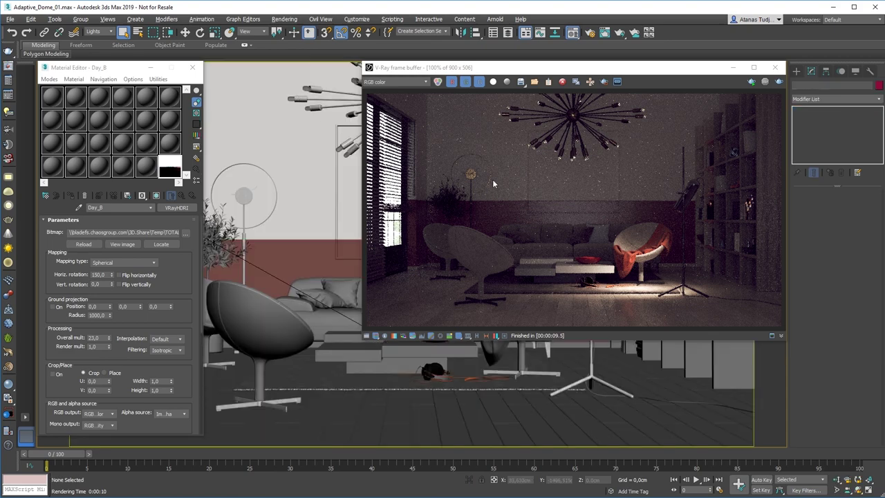
Assign the Day_B VRayHDRI map as the dome light's texture and render the scene.
{"action": "left_click_drag", "start_coordinate": [657, 68], "coordinate": [532, 295]}
{"action": "left_click", "coordinate": [657, 260]}
{"action": "left_click_drag", "start_coordinate": [172, 170], "coordinate": [826, 302]}
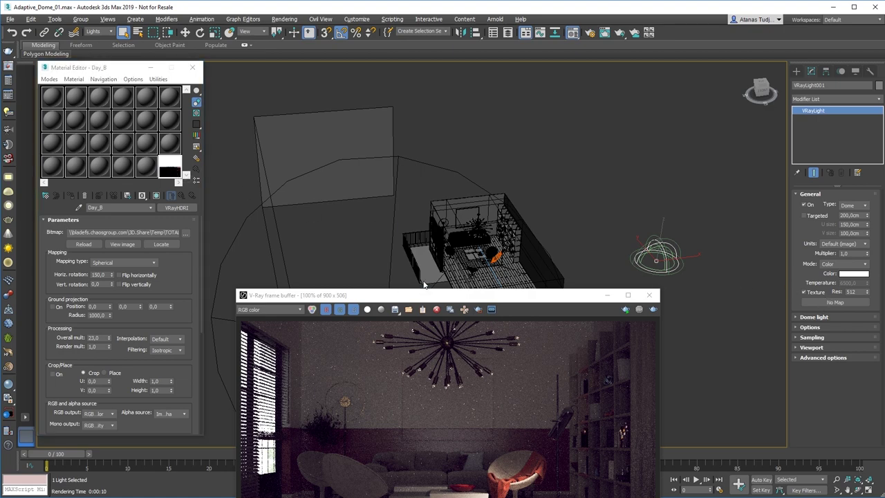
{"action": "left_click", "coordinate": [423, 282]}
{"action": "left_click_drag", "start_coordinate": [425, 291], "coordinate": [559, 70]}
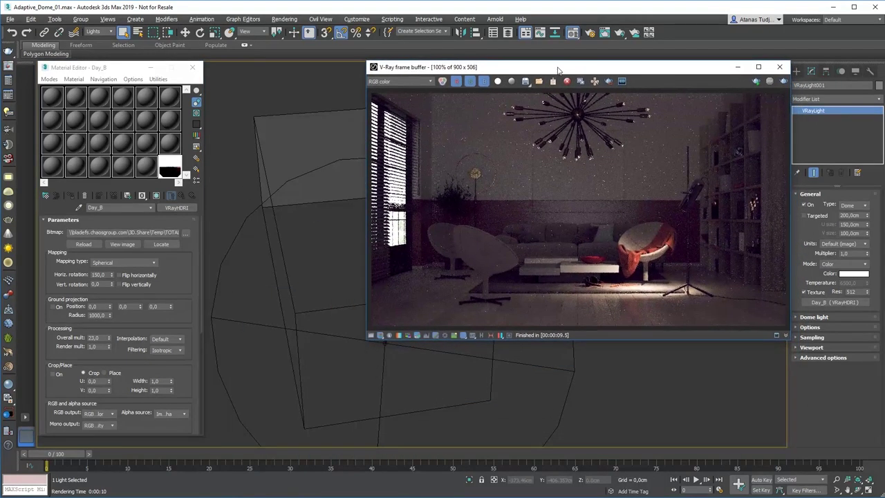
{"action": "left_click", "coordinate": [784, 81]}
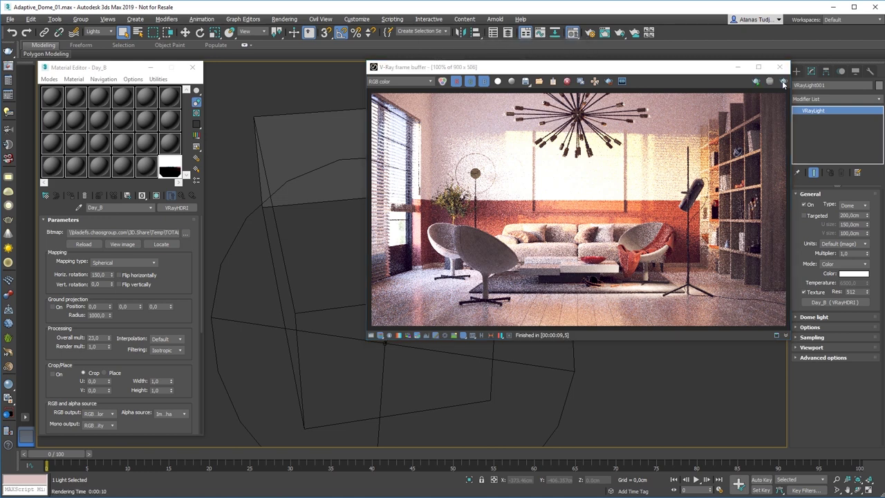
Enable Adaptive dome (WIP) on the dome light and save the existing render to the frame buffer history.
{"action": "left_click", "coordinate": [811, 317]}
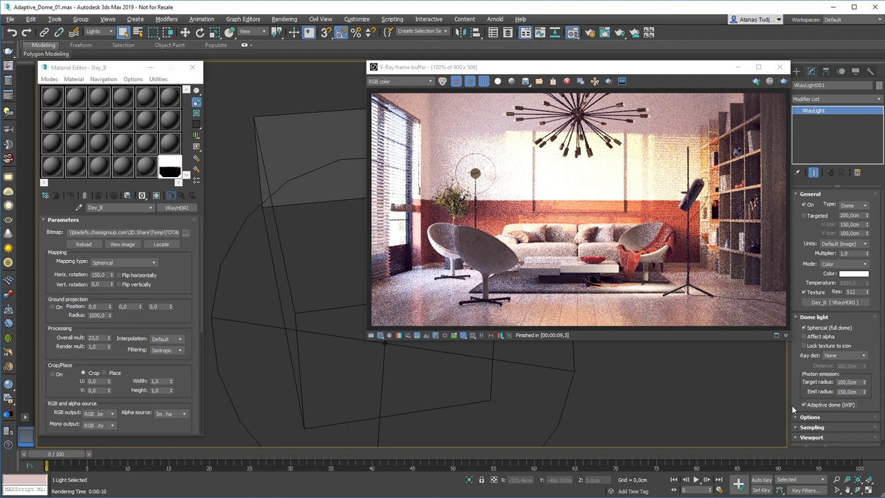
{"action": "left_click", "coordinate": [478, 336]}
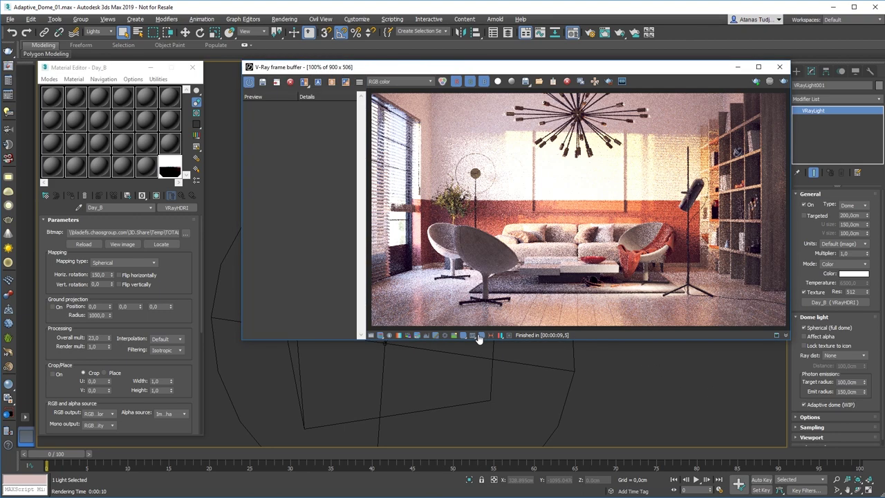
{"action": "left_click", "coordinate": [263, 82]}
Render the living room with the adaptive dome and save the result to the frame buffer history.
{"action": "left_click", "coordinate": [783, 81]}
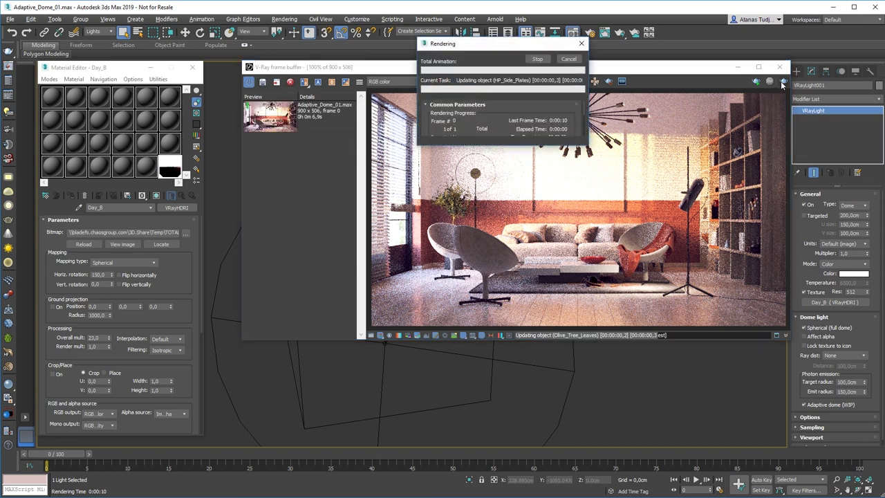
{"action": "left_click", "coordinate": [705, 69]}
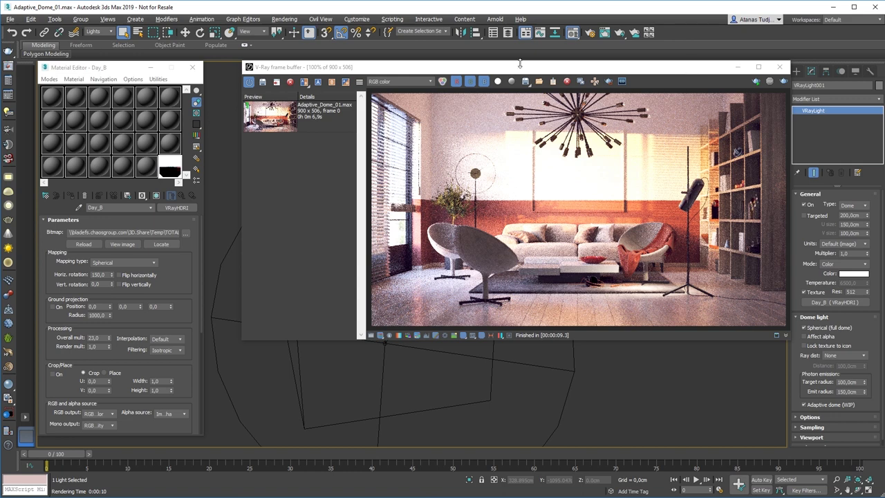
{"action": "left_click", "coordinate": [265, 82]}
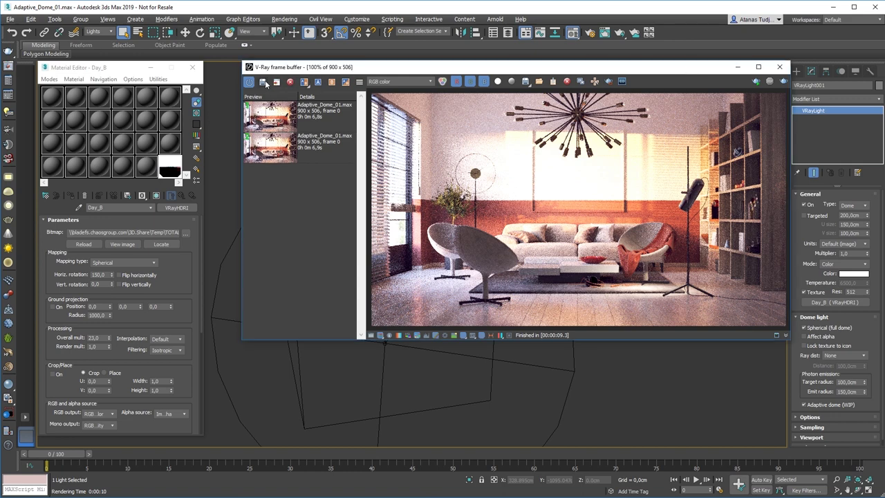
Compare the two saved renders with the A/B divider, examining the noise around the sofa and chair at 200% zoom.
{"action": "left_click", "coordinate": [267, 151]}
{"action": "left_click", "coordinate": [318, 82]}
{"action": "left_click", "coordinate": [306, 105]}
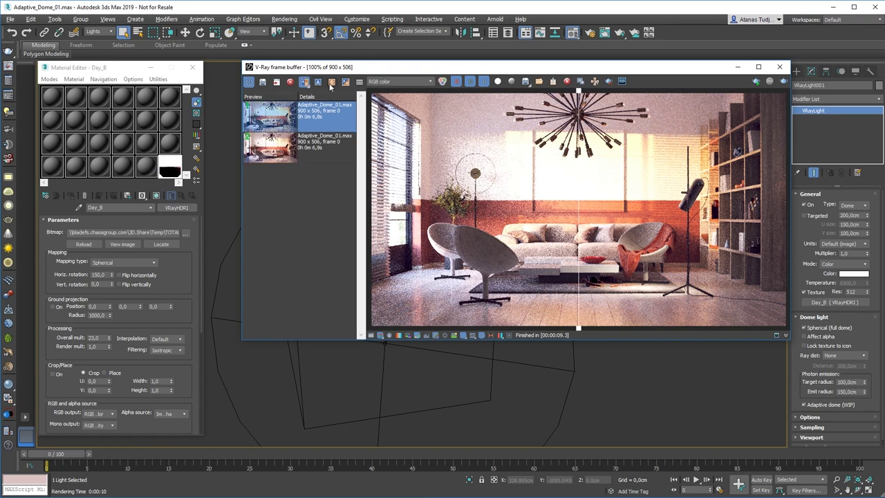
{"action": "scroll", "coordinate": [622, 253], "scroll_direction": "up", "scroll_amount": 1}
{"action": "middle_click_drag", "start_coordinate": [623, 253], "coordinate": [498, 204]}
{"action": "left_click_drag", "start_coordinate": [575, 320], "coordinate": [677, 317]}
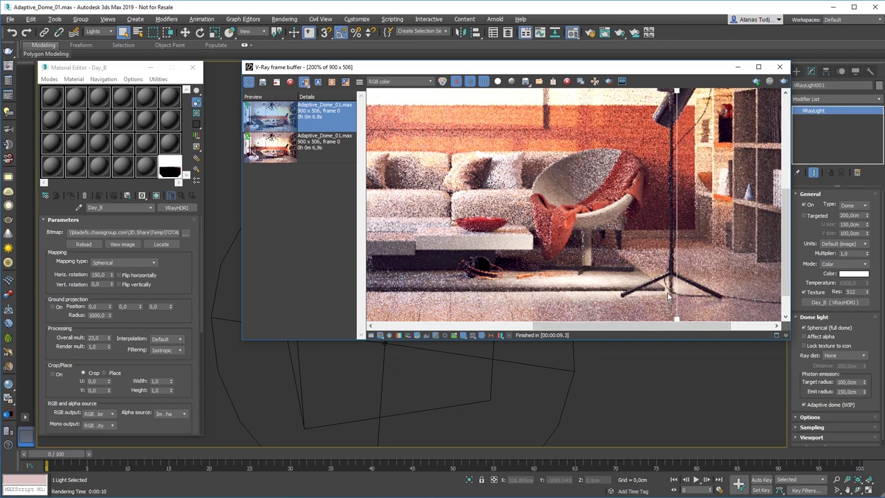
{"action": "left_click_drag", "start_coordinate": [678, 322], "coordinate": [796, 301]}
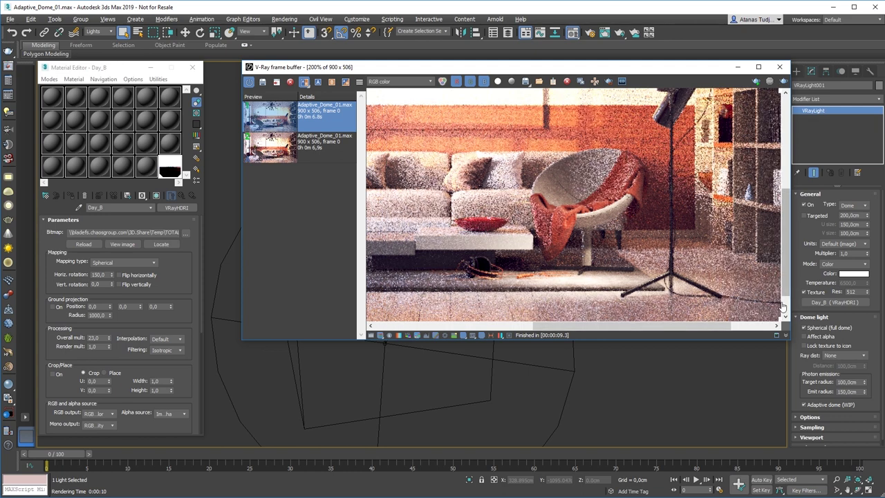
{"action": "left_click_drag", "start_coordinate": [780, 323], "coordinate": [452, 321]}
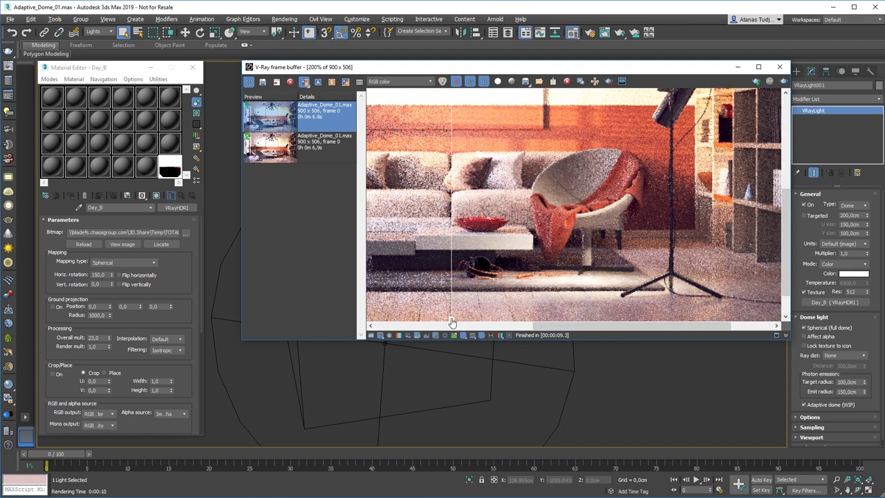
{"action": "double_click", "coordinate": [558, 267]}
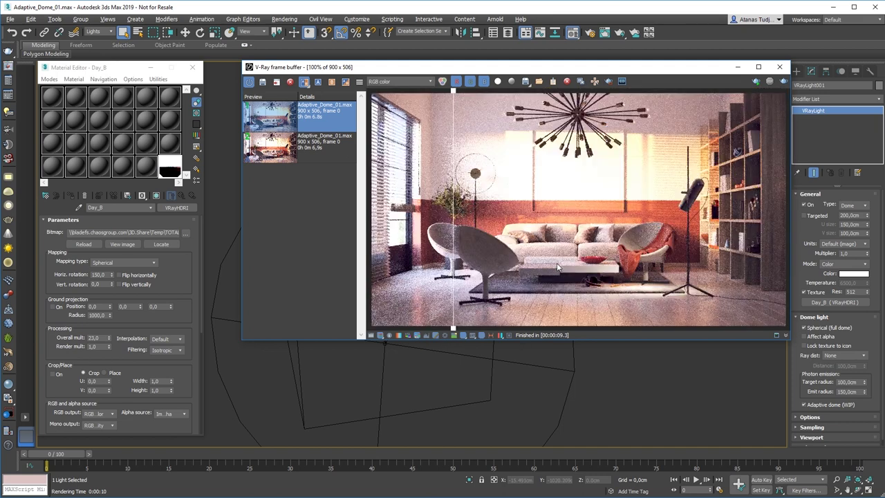
Display the effectsResult channel in the frame buffer and start interactive rendering.
{"action": "left_click", "coordinate": [392, 82]}
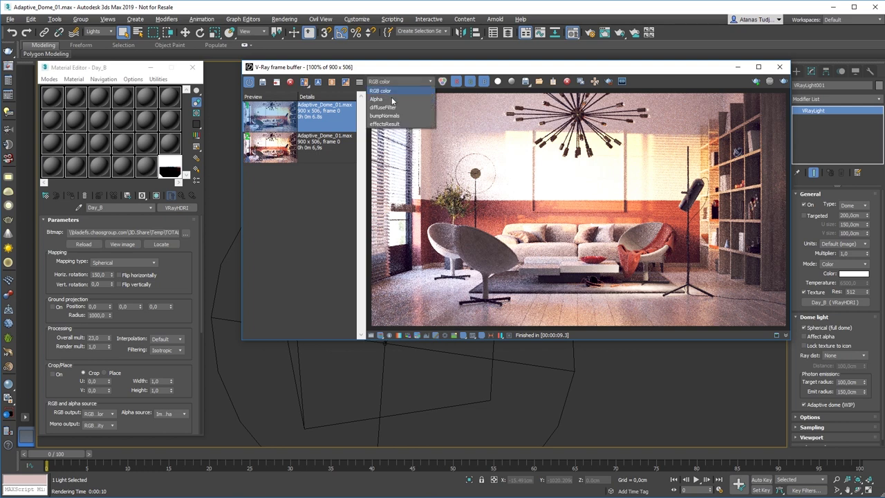
{"action": "left_click", "coordinate": [392, 123]}
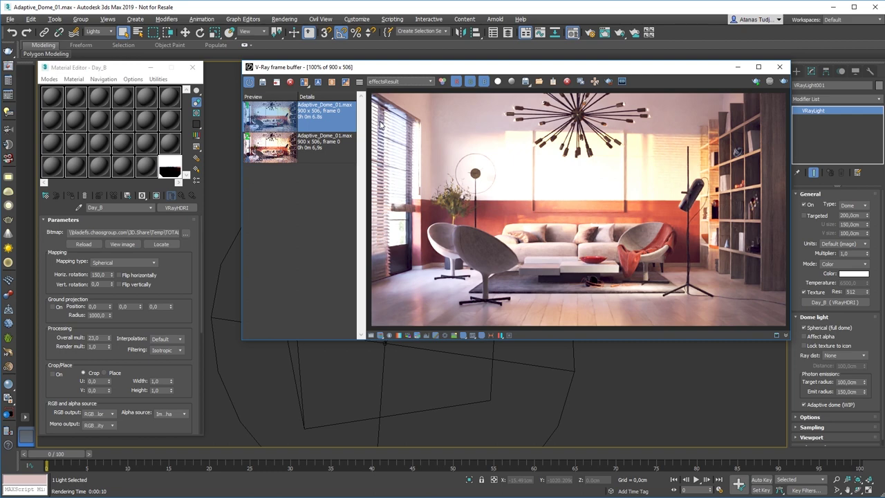
{"action": "left_click", "coordinate": [757, 82]}
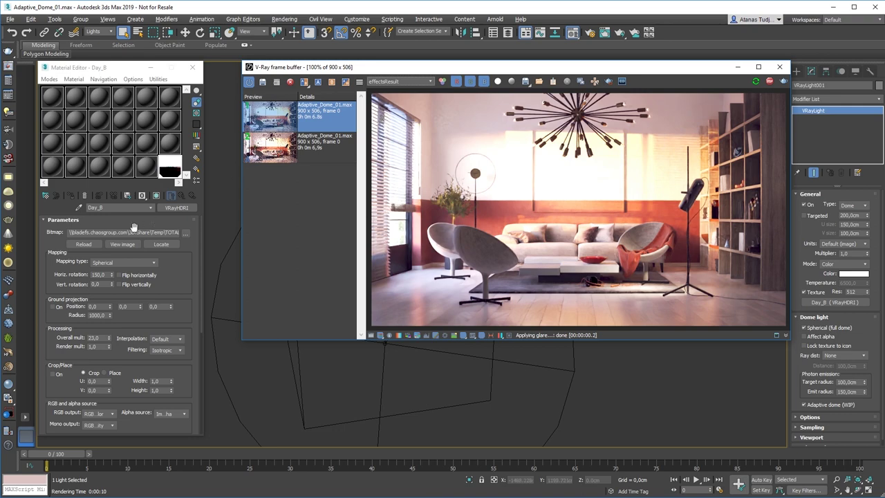
Set the Day_B map's horizontal rotation to 0 and display the effectsResult channel of the updated render.
{"action": "double_click", "coordinate": [102, 275]}
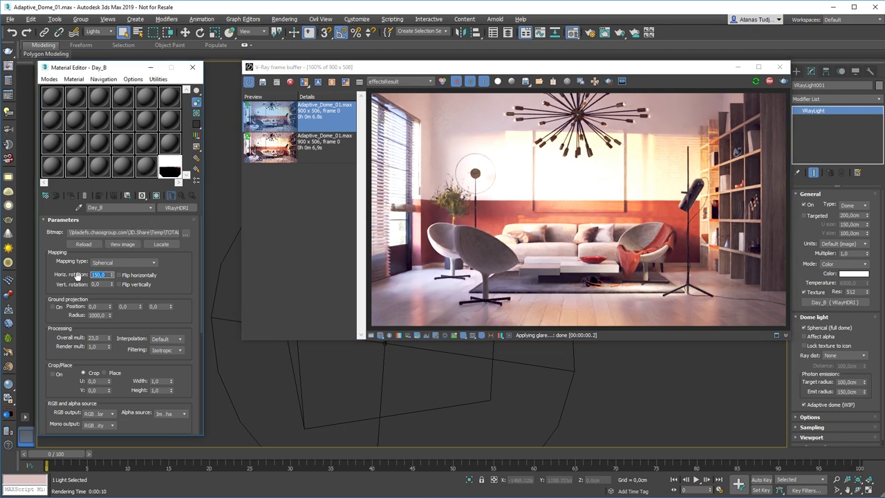
{"action": "type", "text": "0"}
{"action": "key", "text": "Return"}
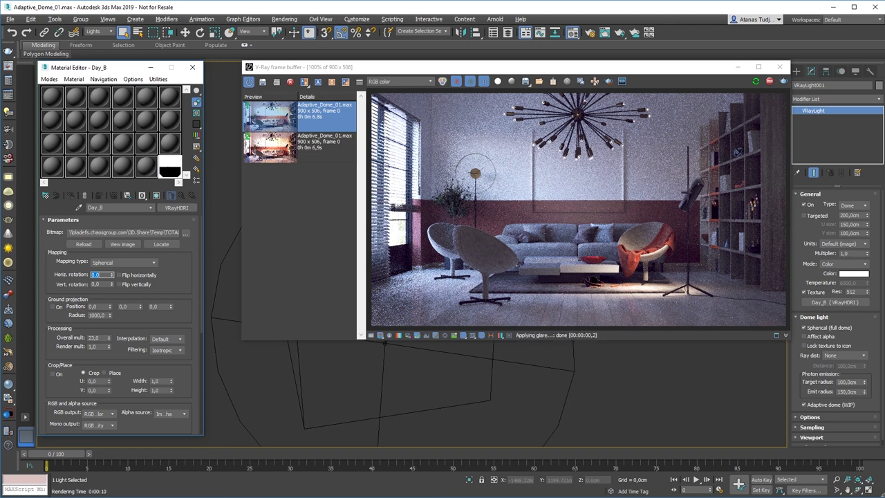
{"action": "left_click", "coordinate": [399, 81]}
{"action": "left_click", "coordinate": [379, 123]}
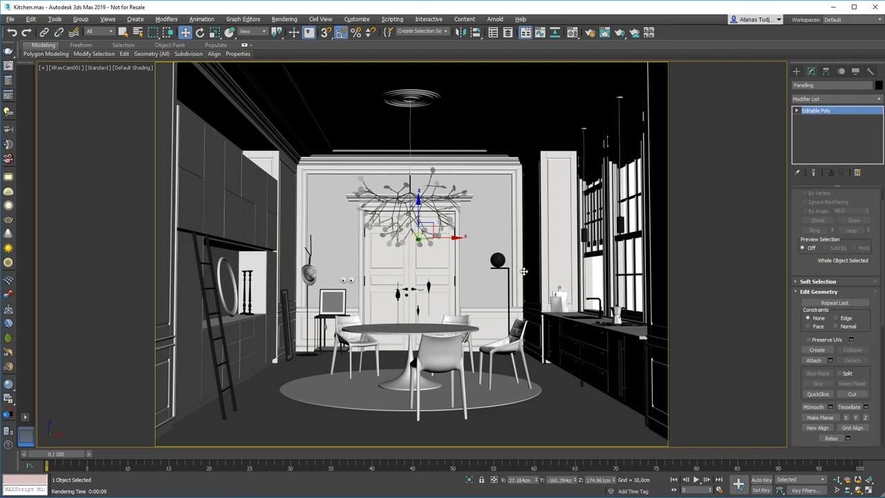
Render the kitchen scene and select VRayCam001 to review its aperture and exposure settings.
{"action": "left_click", "coordinate": [619, 34]}
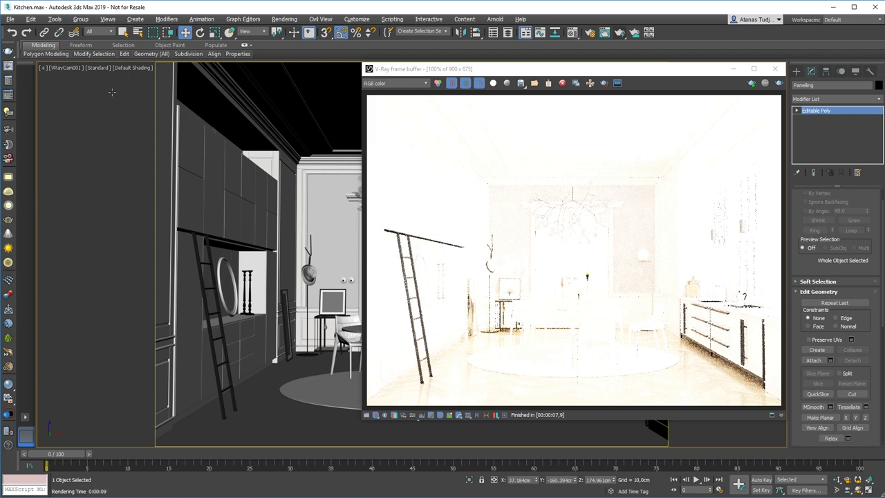
{"action": "left_click", "coordinate": [68, 68]}
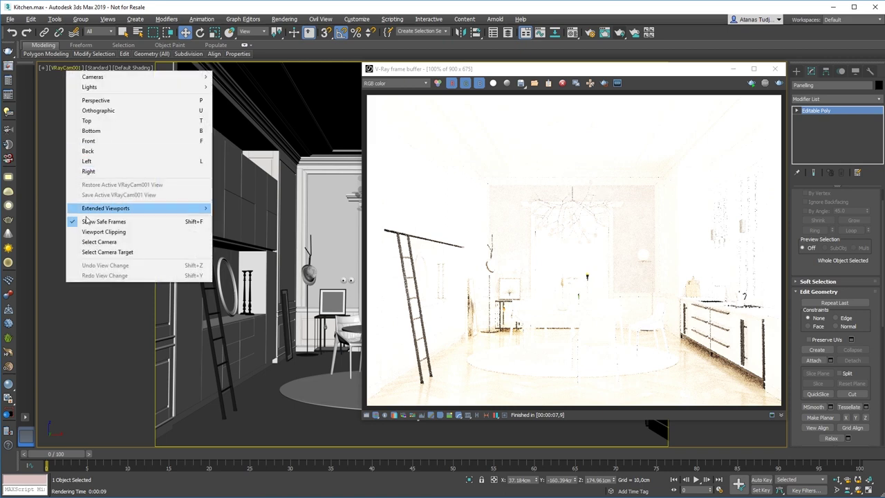
{"action": "left_click", "coordinate": [95, 242]}
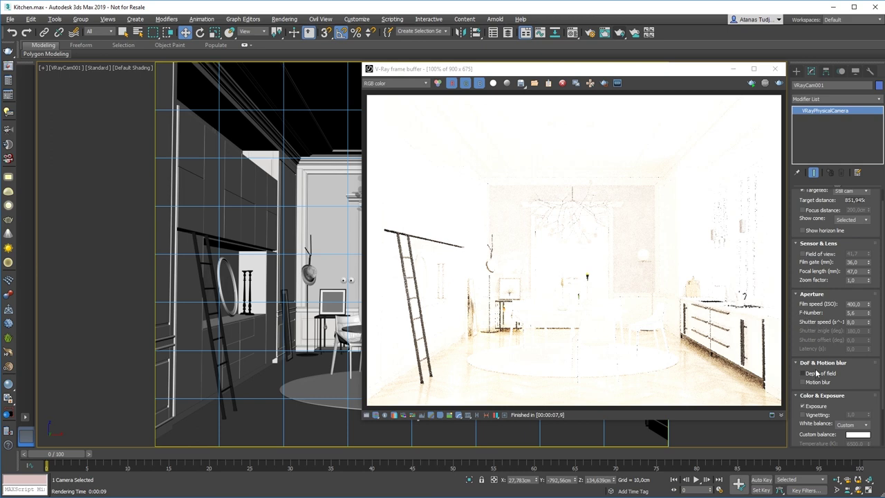
{"action": "scroll", "coordinate": [833, 408], "scroll_direction": "down", "scroll_amount": 2}
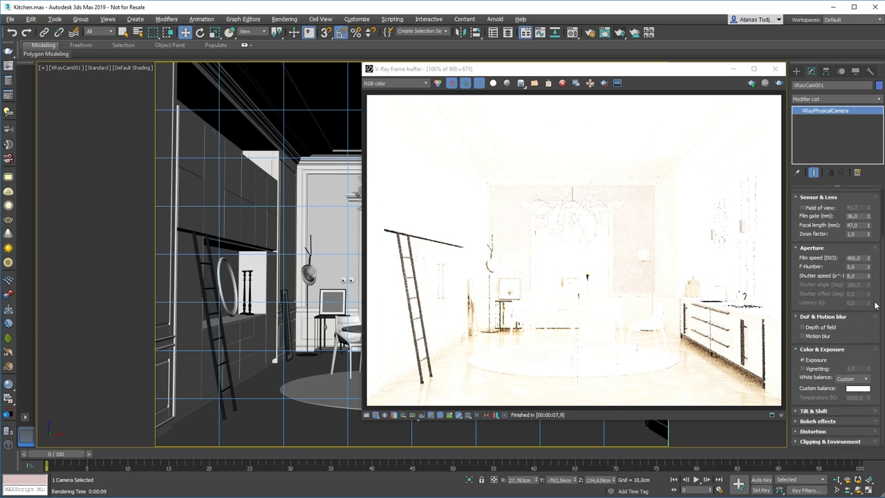
{"action": "left_click_drag", "start_coordinate": [877, 272], "coordinate": [875, 366]}
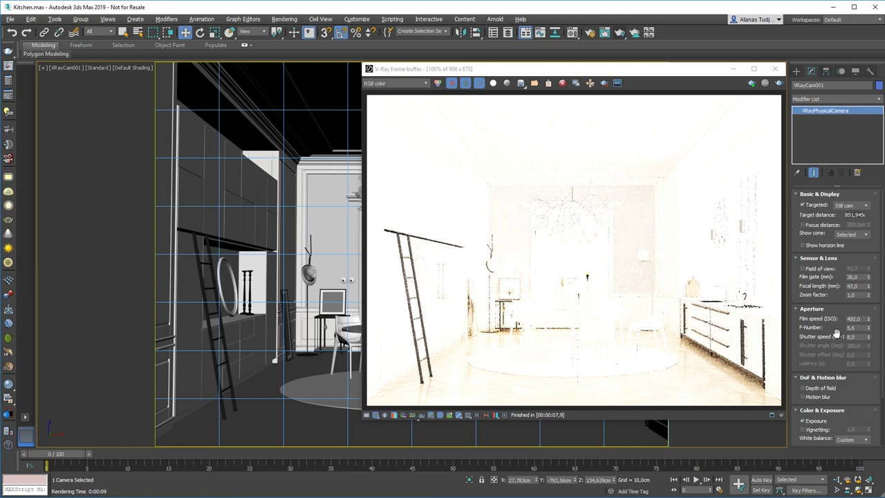
Enable Auto exposure and Auto white balance in the V-Ray camera render settings, rendering the kitchen after each change.
{"action": "left_click", "coordinate": [589, 34]}
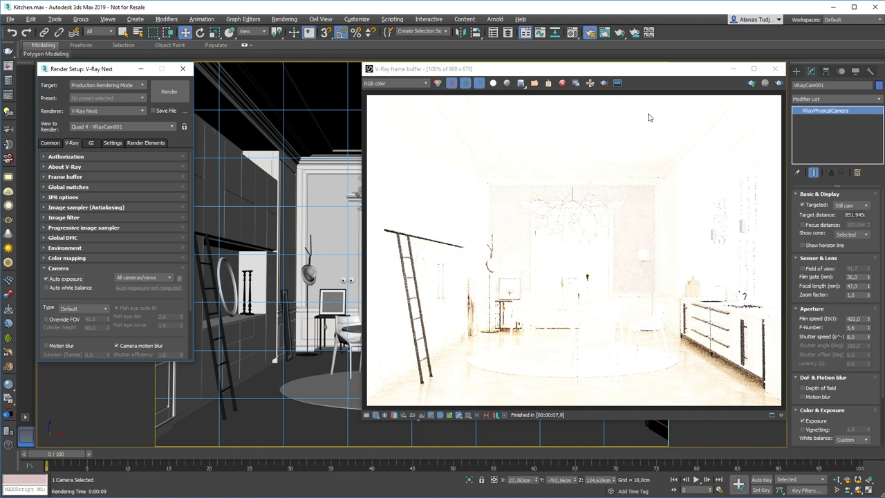
{"action": "left_click", "coordinate": [778, 84]}
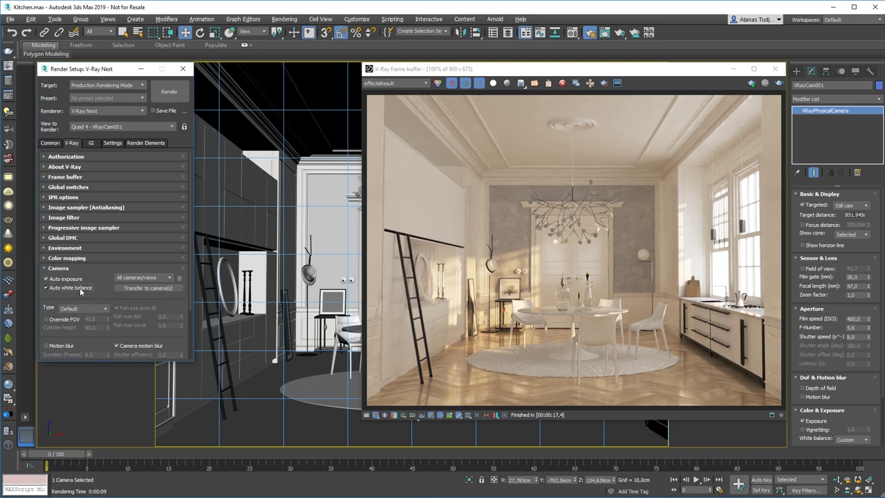
{"action": "left_click", "coordinate": [781, 85]}
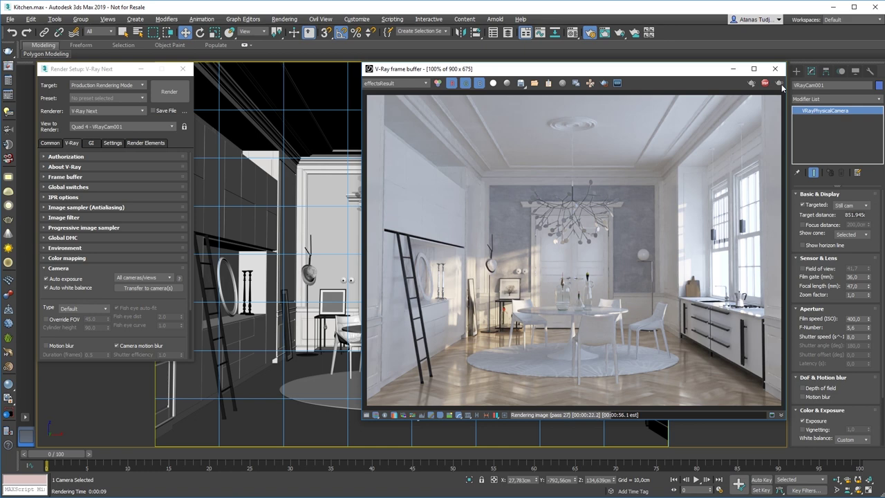
{"action": "left_click", "coordinate": [765, 84]}
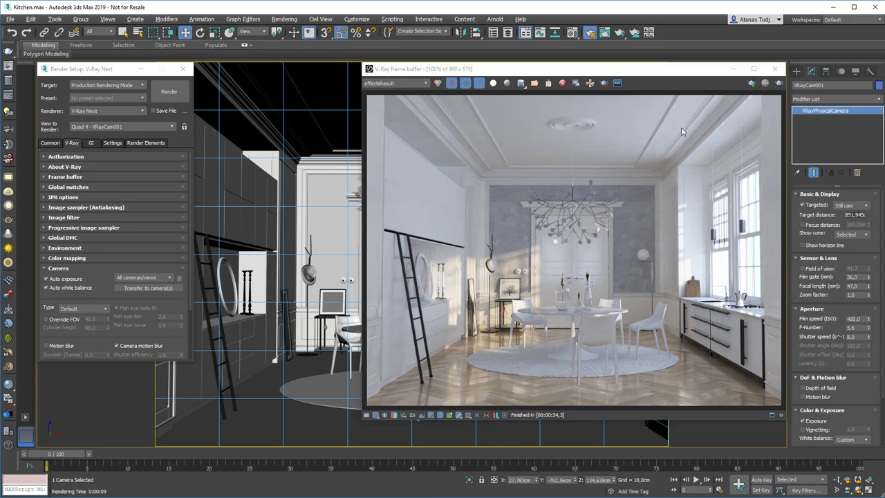
Transfer the computed exposure and white balance to VRayCam001 and open its film speed value.
{"action": "left_click", "coordinate": [167, 290]}
{"action": "left_click_drag", "start_coordinate": [845, 419], "coordinate": [847, 395]}
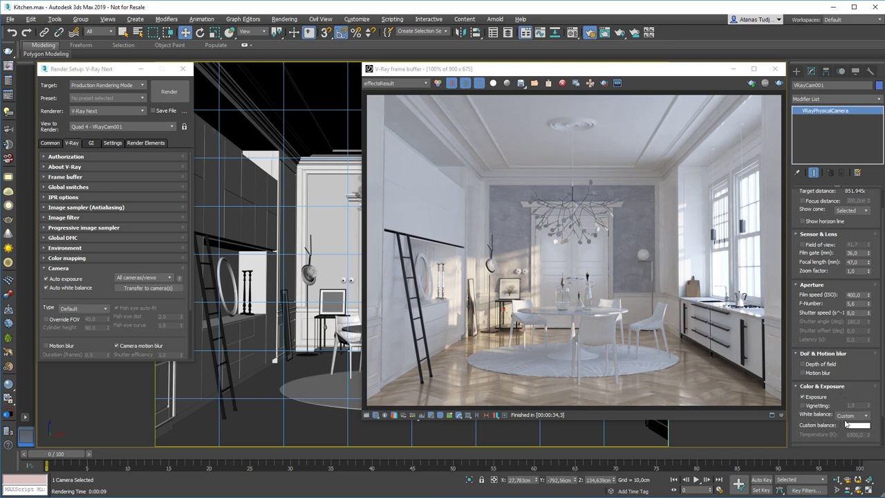
{"action": "left_click", "coordinate": [161, 284]}
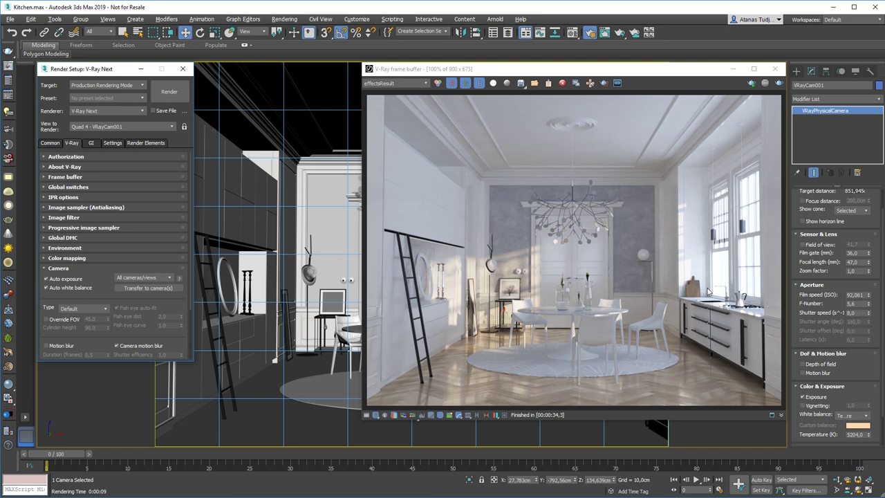
{"action": "double_click", "coordinate": [857, 295]}
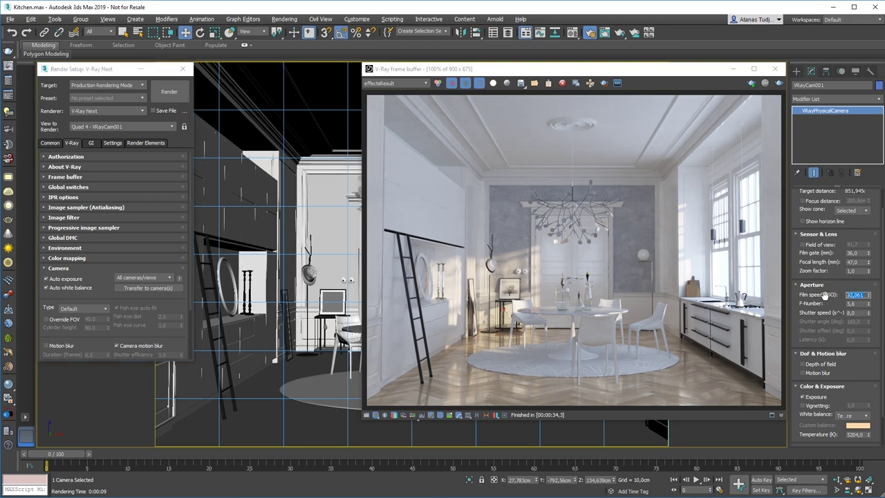
Set VRayCam001's film speed to 100 ISO and its white balance temperature to 5200 K, and render the kitchen.
{"action": "type", "text": "100"}
{"action": "key", "text": "Return"}
{"action": "double_click", "coordinate": [857, 436]}
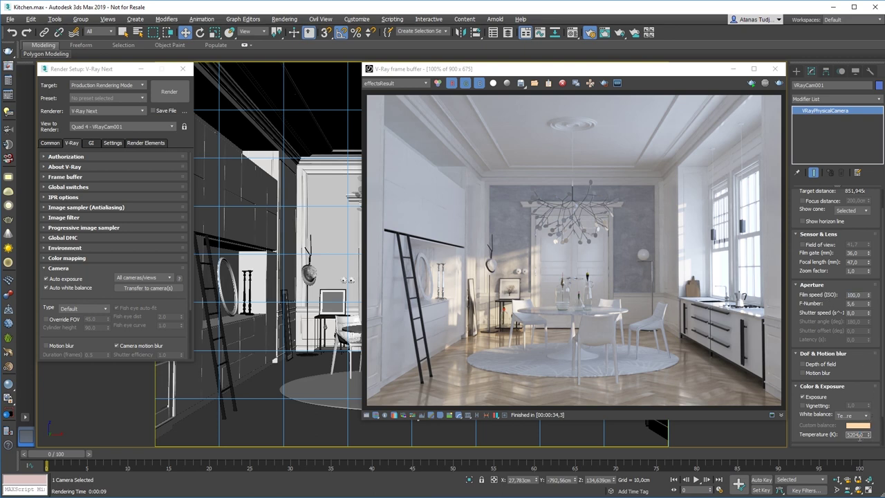
{"action": "type", "text": "5200"}
{"action": "key", "text": "Return"}
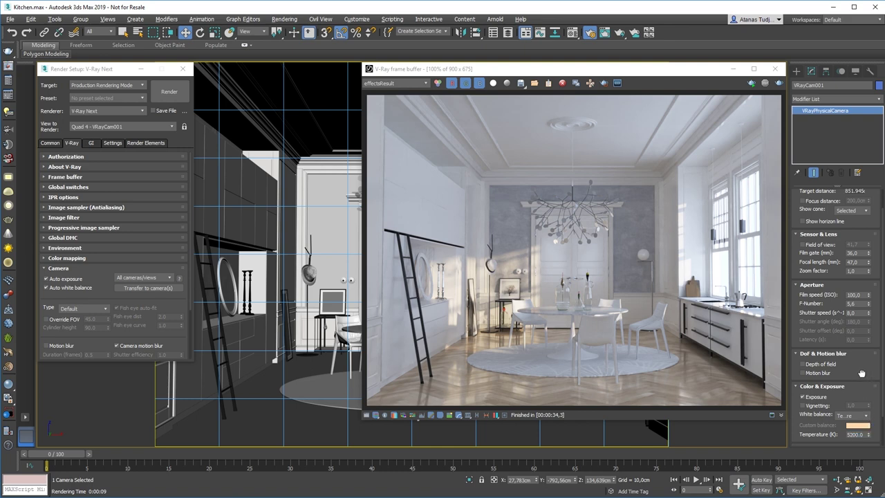
{"action": "left_click", "coordinate": [780, 83]}
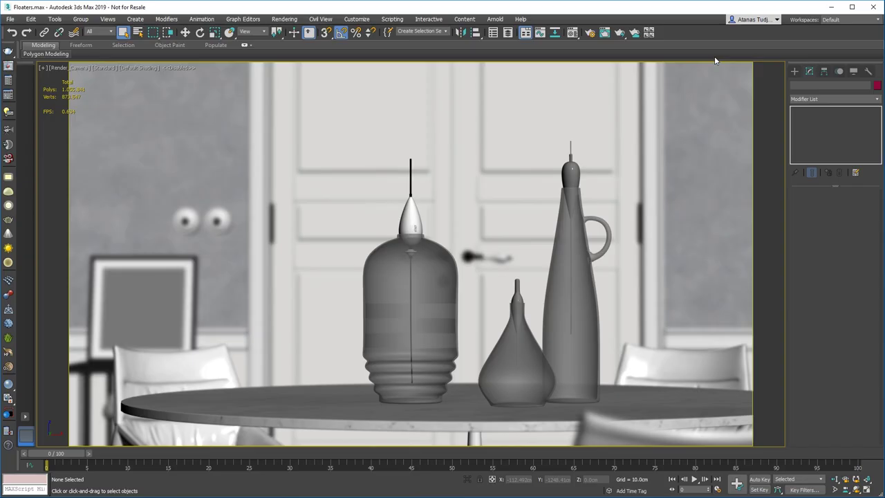
Add a VRayDenoiser render element to the Floaters scene and set its denoising engine to NVIDIA AI denoiser.
{"action": "left_click", "coordinate": [593, 33]}
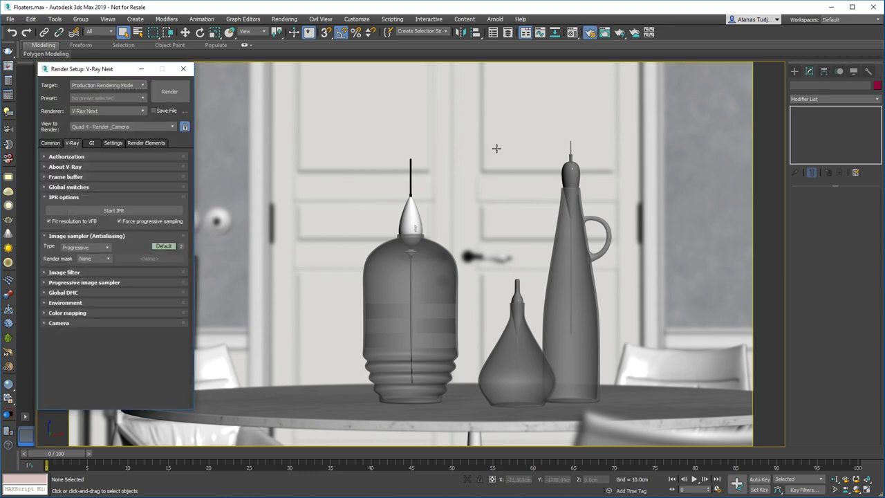
{"action": "left_click", "coordinate": [138, 143]}
{"action": "left_click", "coordinate": [56, 178]}
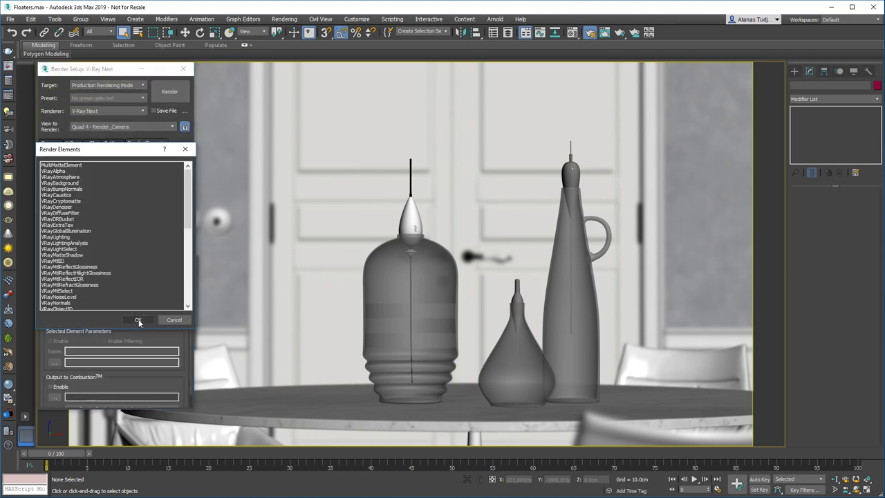
{"action": "left_click", "coordinate": [68, 208]}
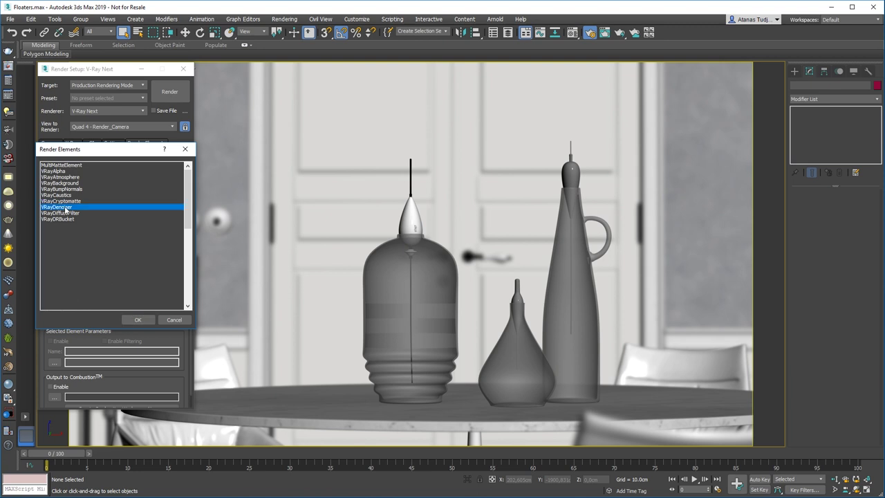
{"action": "left_click", "coordinate": [130, 322]}
{"action": "scroll", "coordinate": [105, 325], "scroll_direction": "down", "scroll_amount": 4}
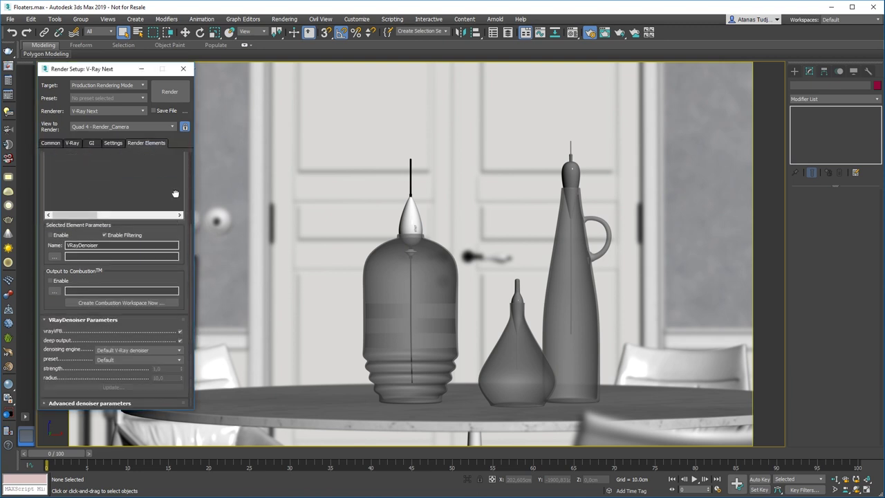
{"action": "left_click", "coordinate": [114, 350]}
{"action": "left_click", "coordinate": [115, 365]}
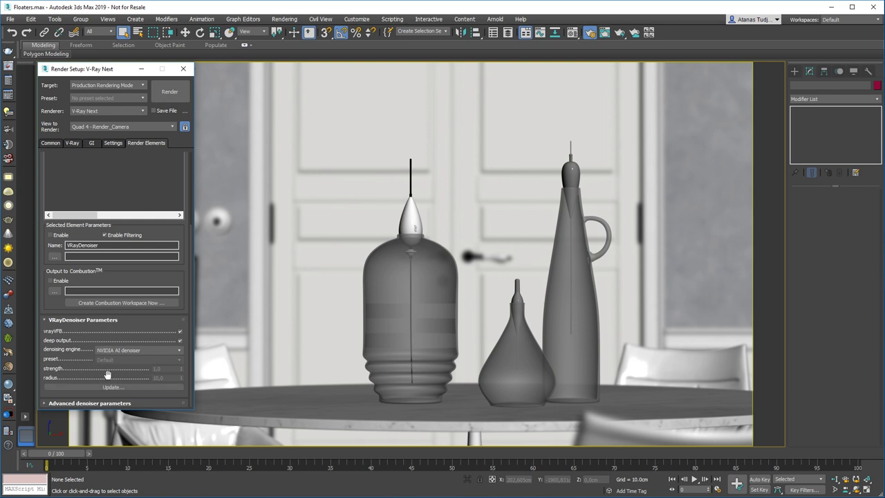
Render the bottles interactively, set the post effects rate to 100, and restart the interactive render.
{"action": "left_click", "coordinate": [8, 68]}
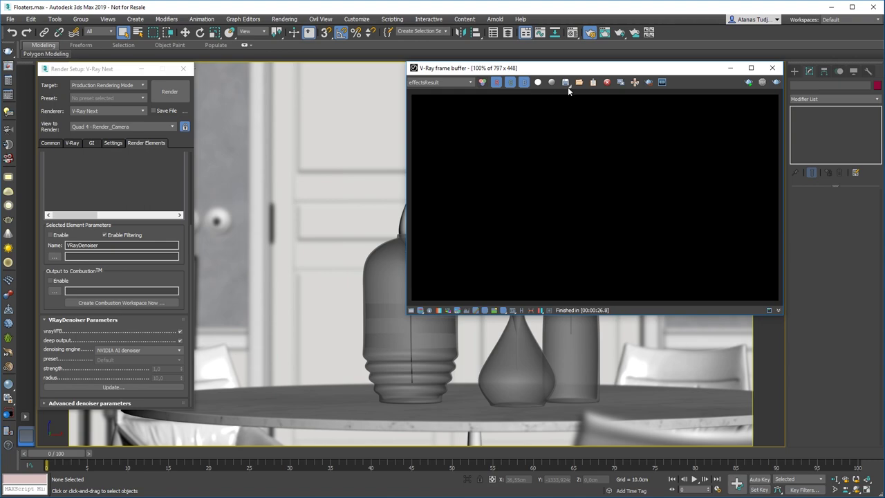
{"action": "left_click", "coordinate": [749, 83]}
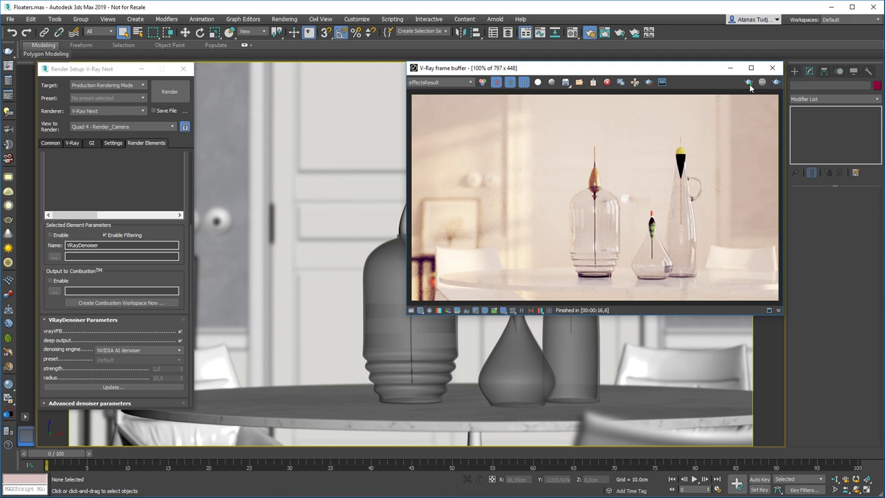
{"action": "left_click", "coordinate": [113, 144]}
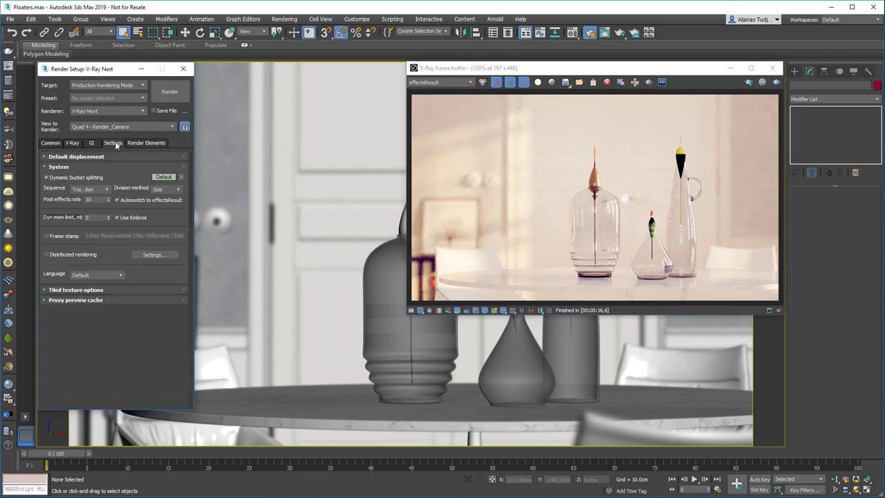
{"action": "double_click", "coordinate": [99, 200]}
{"action": "left_click", "coordinate": [747, 82]}
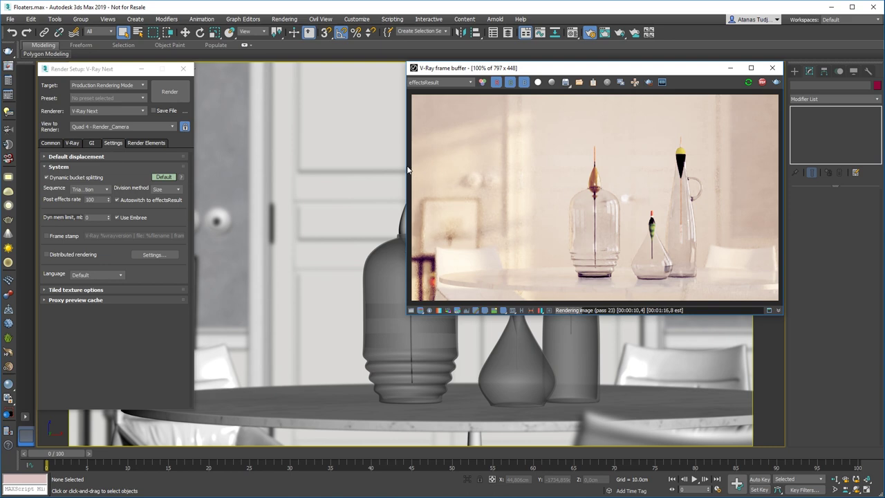
Enable Auto white balance in the V-Ray camera render settings.
{"action": "left_click", "coordinate": [74, 140]}
{"action": "left_click", "coordinate": [73, 142]}
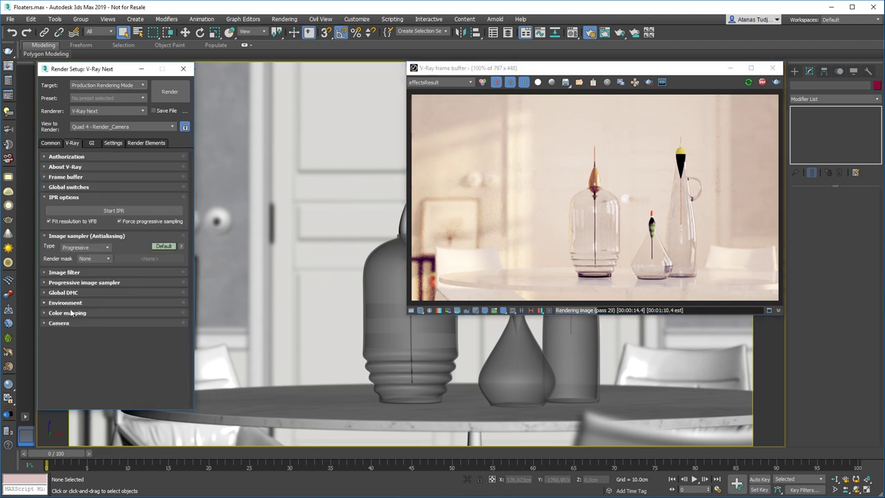
{"action": "left_click", "coordinate": [64, 324]}
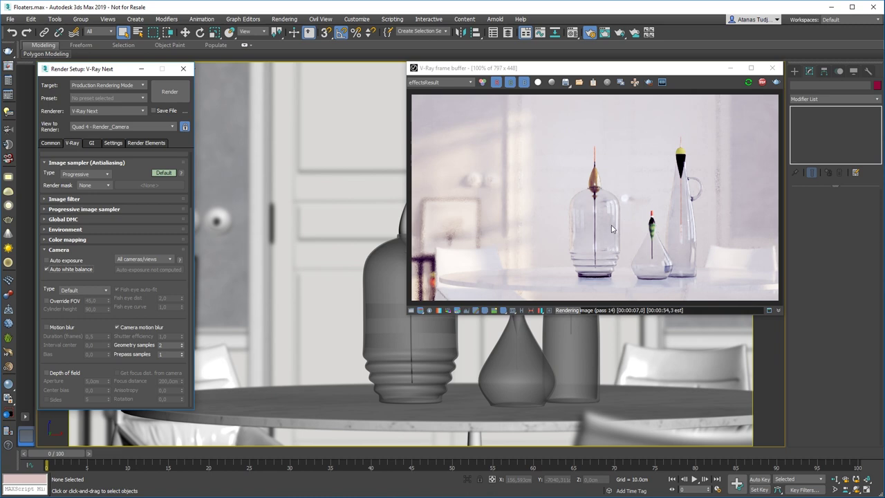
Change the fog color of the Glass_Tinted material to a blue with hue about 161 and saturation 150.
{"action": "key", "text": "m"}
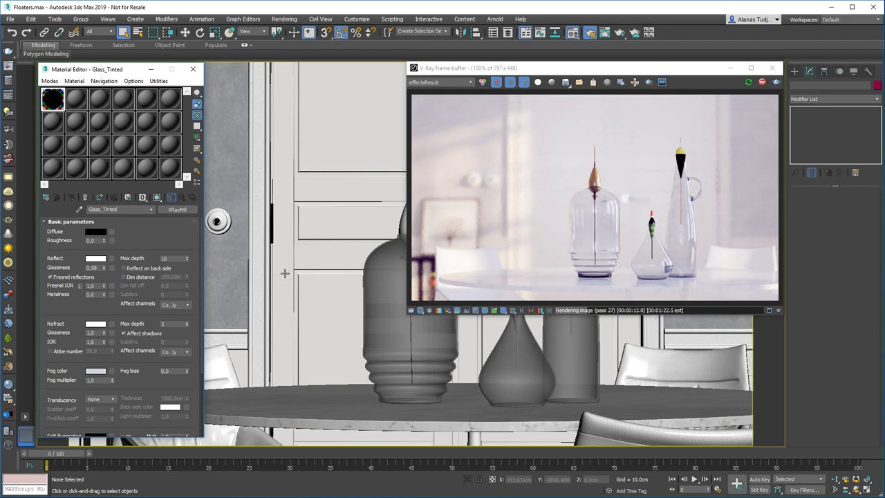
{"action": "left_click_drag", "start_coordinate": [151, 242], "coordinate": [153, 232]}
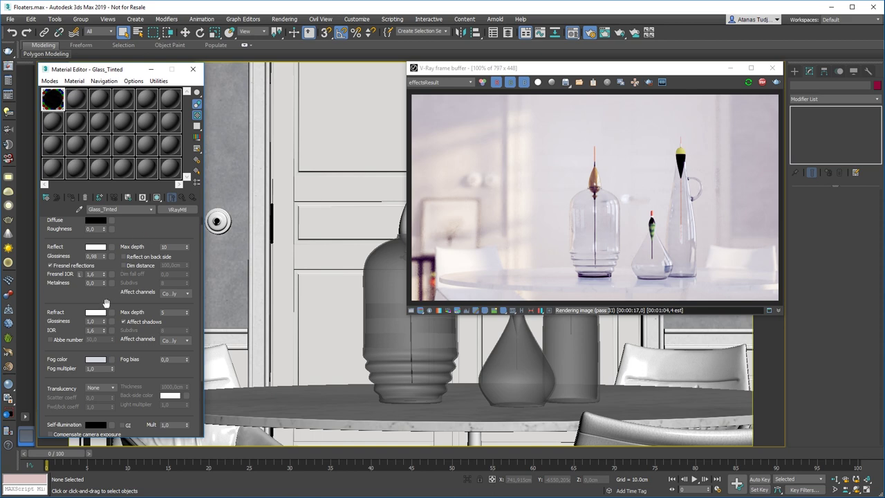
{"action": "left_click", "coordinate": [95, 360]}
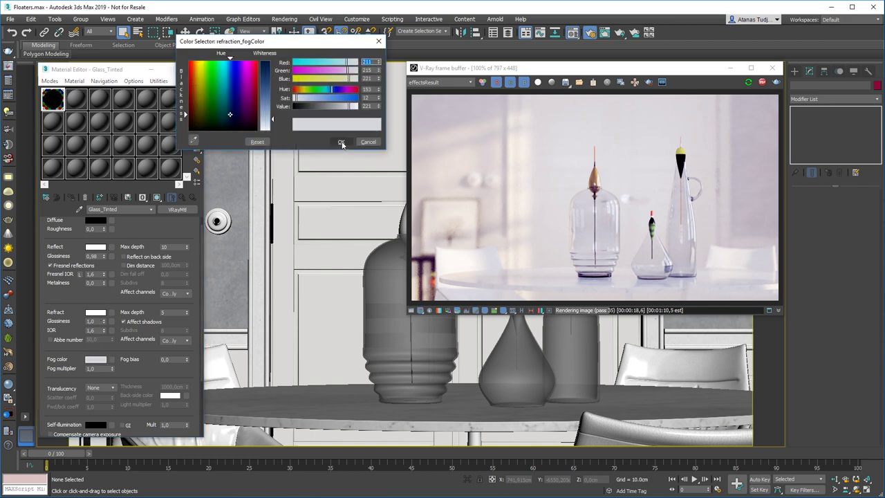
{"action": "left_click", "coordinate": [330, 98]}
{"action": "left_click", "coordinate": [334, 90]}
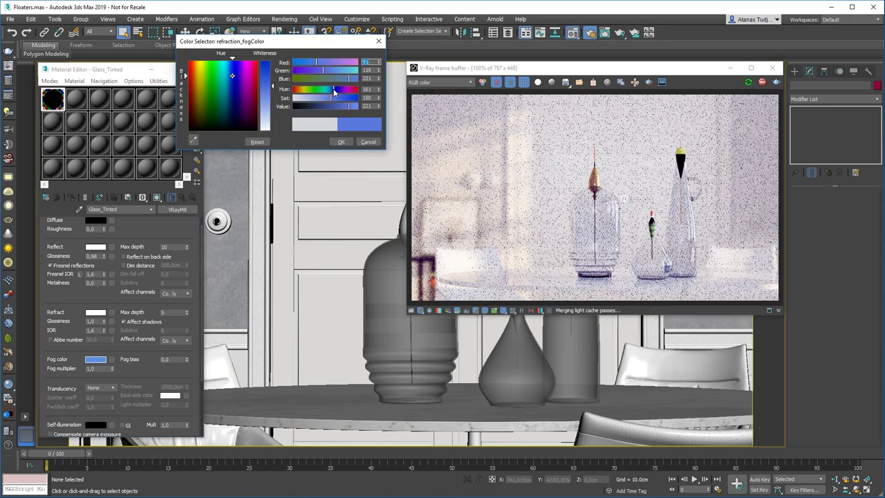
{"action": "left_click", "coordinate": [341, 142]}
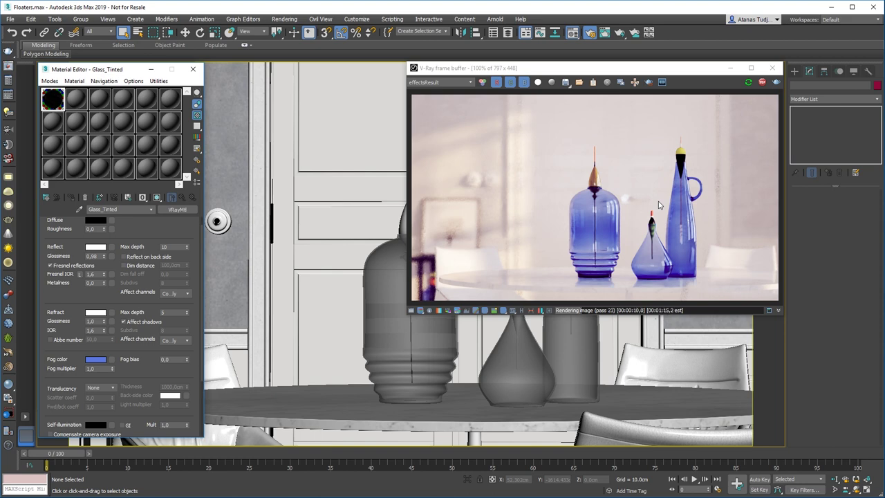
Compare the render's RGB color channel with its effectsResult channel.
{"action": "left_click", "coordinate": [433, 82]}
{"action": "left_click", "coordinate": [429, 95]}
{"action": "left_click", "coordinate": [432, 82]}
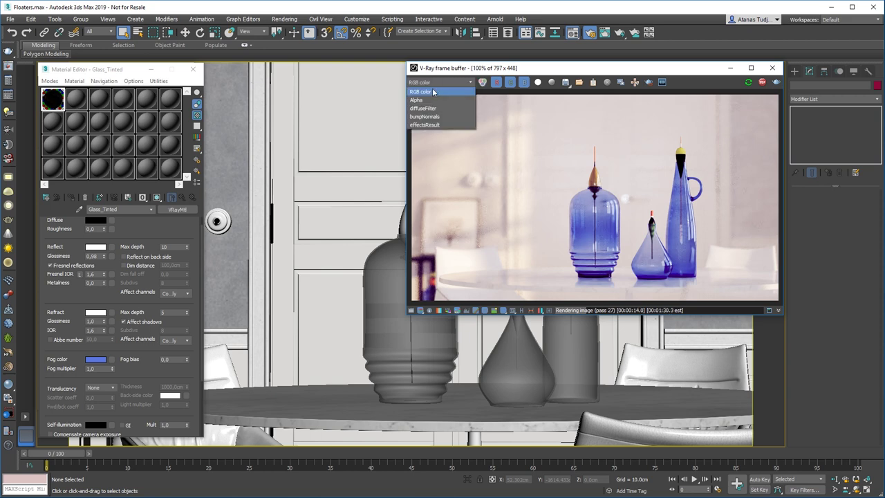
{"action": "left_click", "coordinate": [431, 128]}
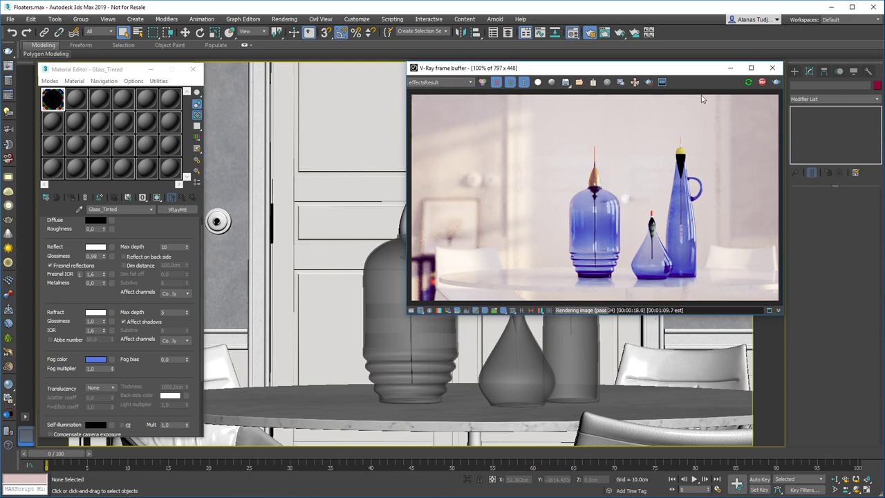
Stop the interactive render and set the VRayDenoiser element's denoising engine to Default V-Ray denoiser.
{"action": "left_click", "coordinate": [763, 82]}
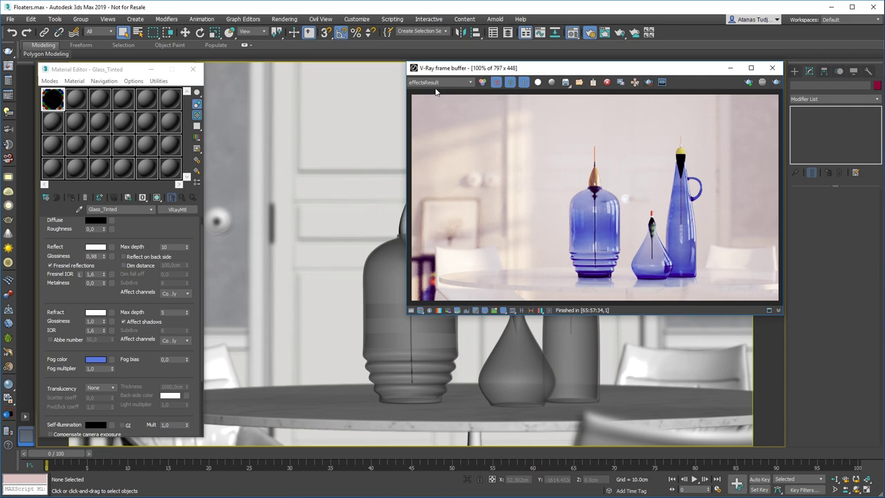
{"action": "left_click", "coordinate": [190, 70]}
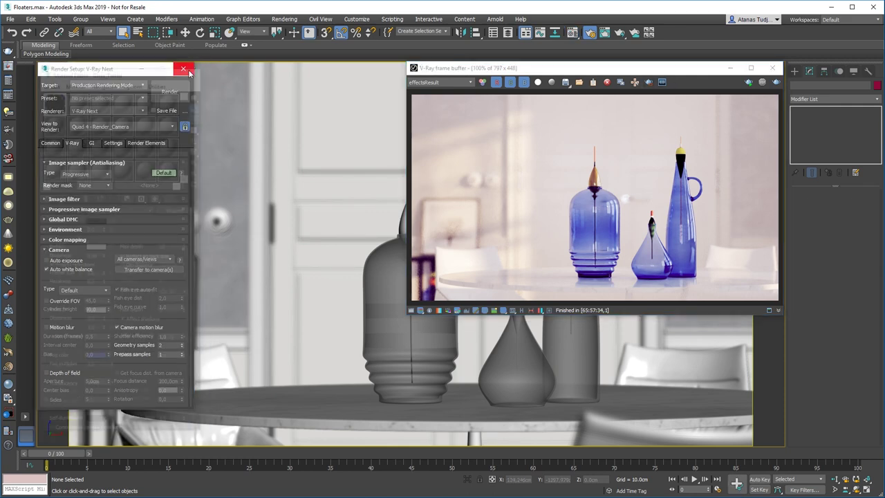
{"action": "left_click", "coordinate": [146, 143]}
{"action": "left_click", "coordinate": [125, 350]}
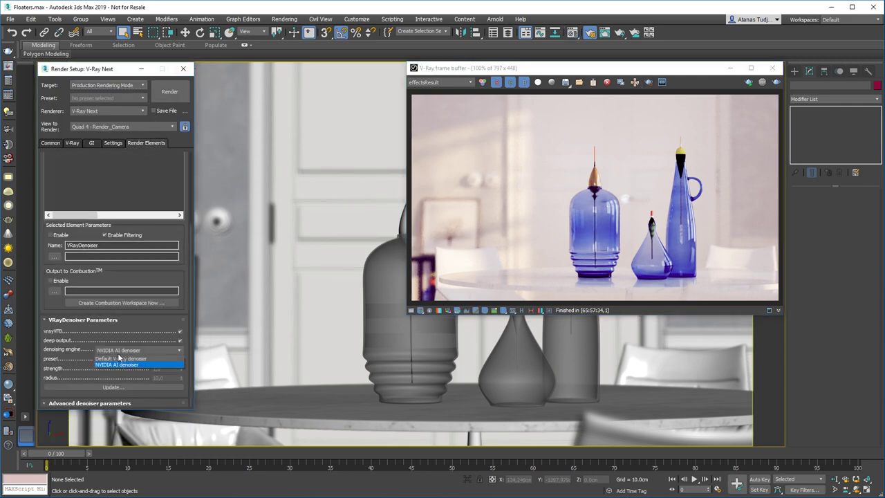
{"action": "left_click", "coordinate": [119, 358]}
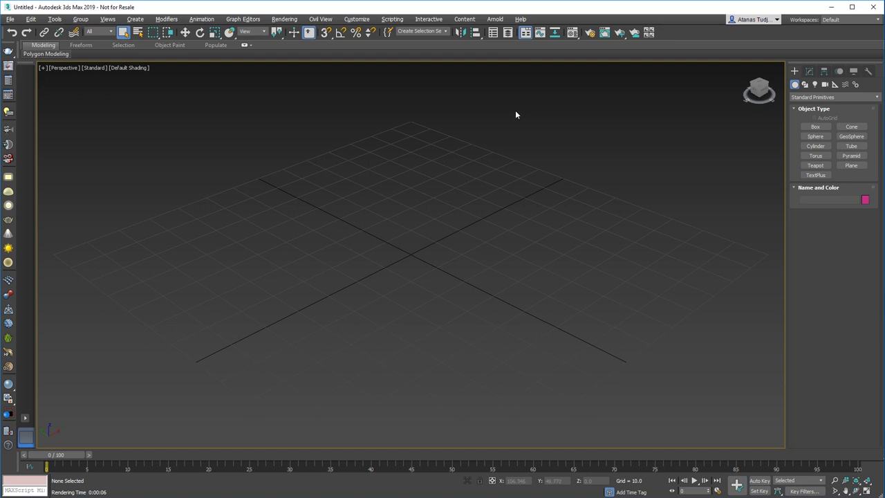
Switch the empty scene's renderer to V-Ray GPU Next and display its V-Ray render settings.
{"action": "left_click", "coordinate": [590, 34]}
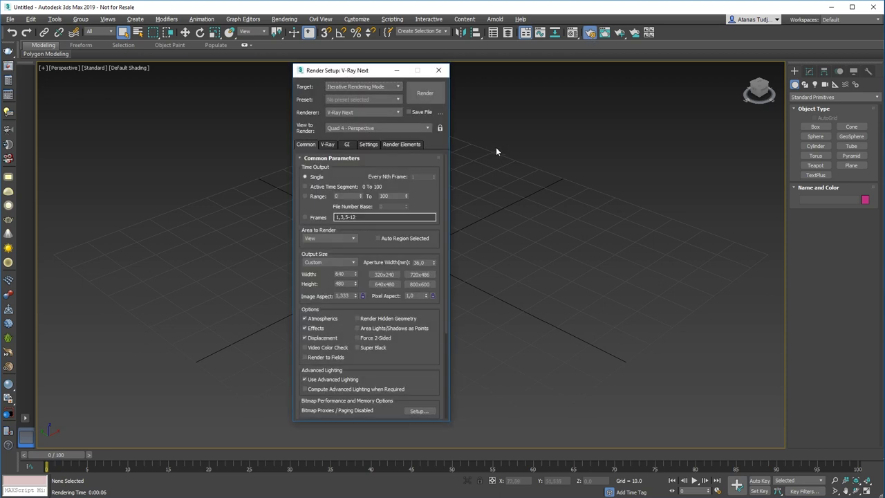
{"action": "left_click", "coordinate": [357, 113]}
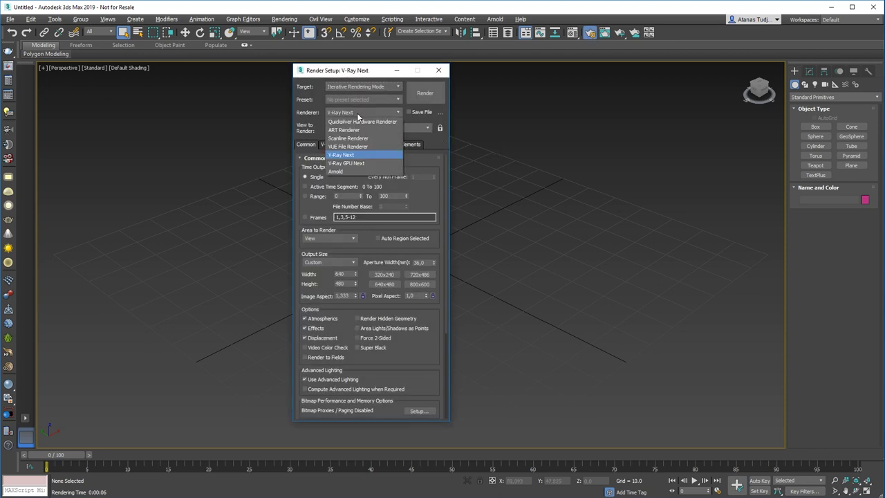
{"action": "left_click", "coordinate": [359, 164]}
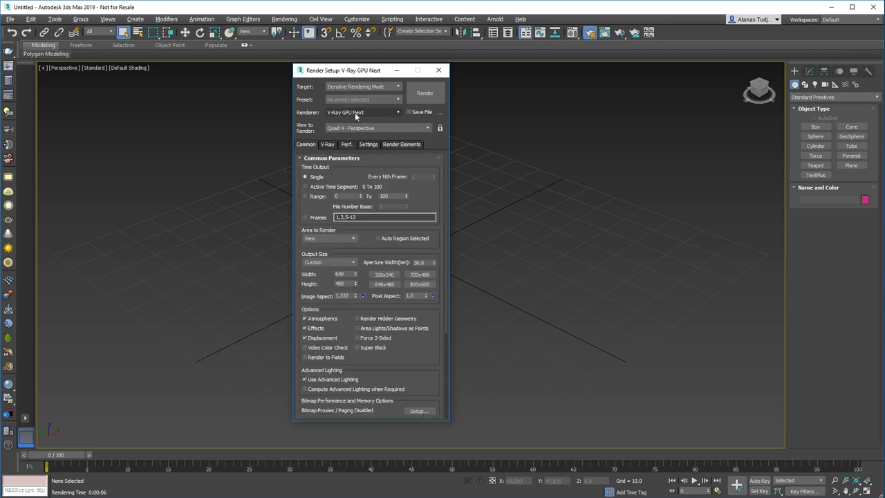
{"action": "left_click", "coordinate": [329, 145]}
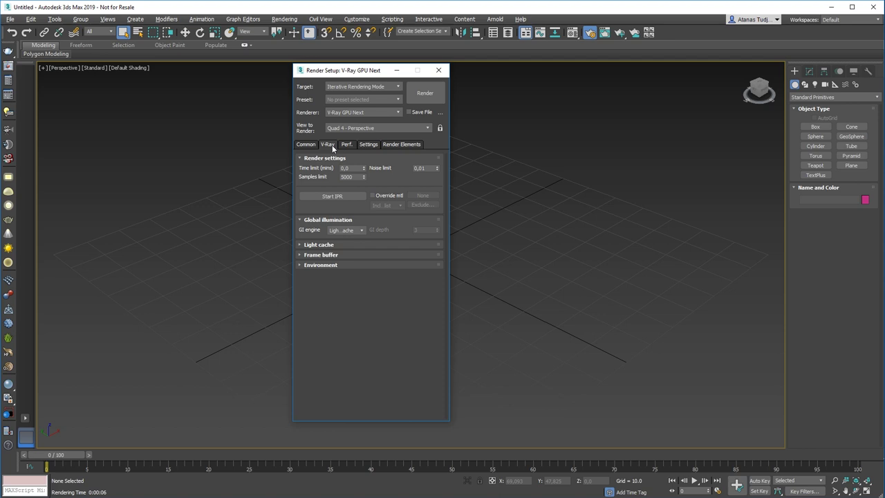
Switch the render target between Production and Iterative Rendering Mode, finishing on Production Rendering Mode.
{"action": "left_click", "coordinate": [357, 88]}
{"action": "left_click", "coordinate": [359, 97]}
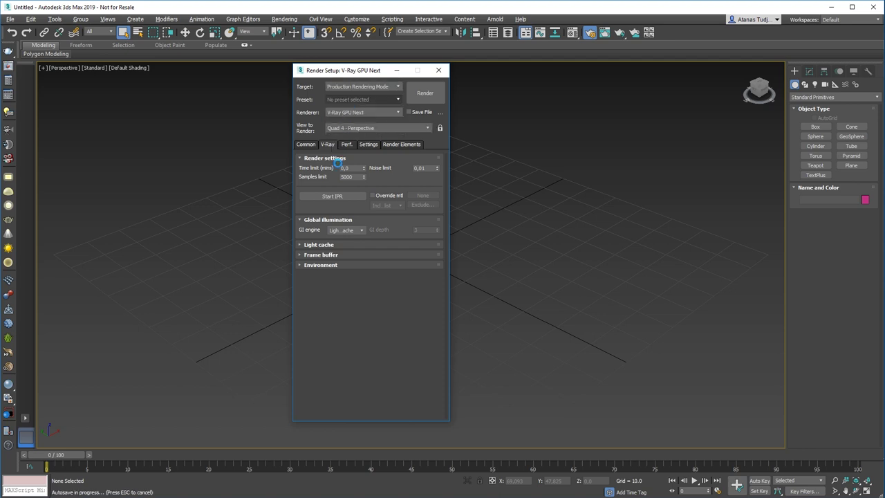
{"action": "left_click", "coordinate": [363, 86]}
{"action": "left_click", "coordinate": [356, 104]}
{"action": "left_click", "coordinate": [364, 86]}
{"action": "left_click", "coordinate": [361, 97]}
{"action": "left_click", "coordinate": [362, 87]}
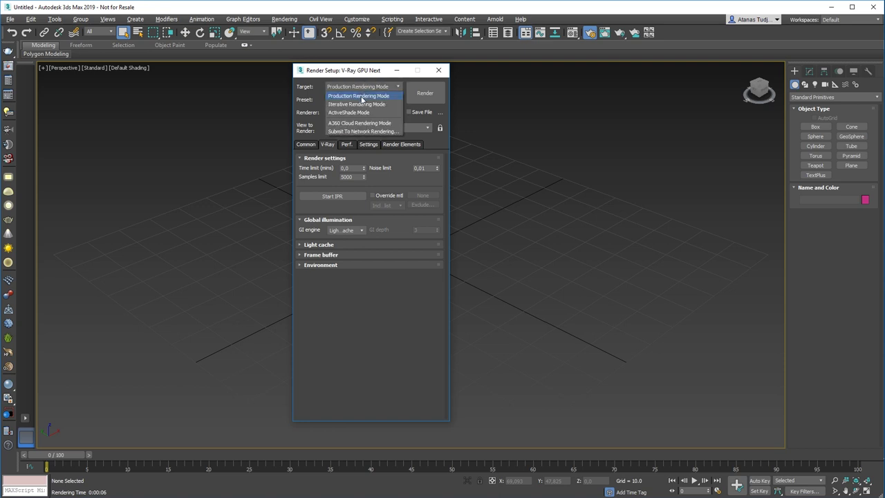
{"action": "left_click", "coordinate": [361, 104]}
{"action": "left_click", "coordinate": [364, 86]}
{"action": "left_click", "coordinate": [361, 96]}
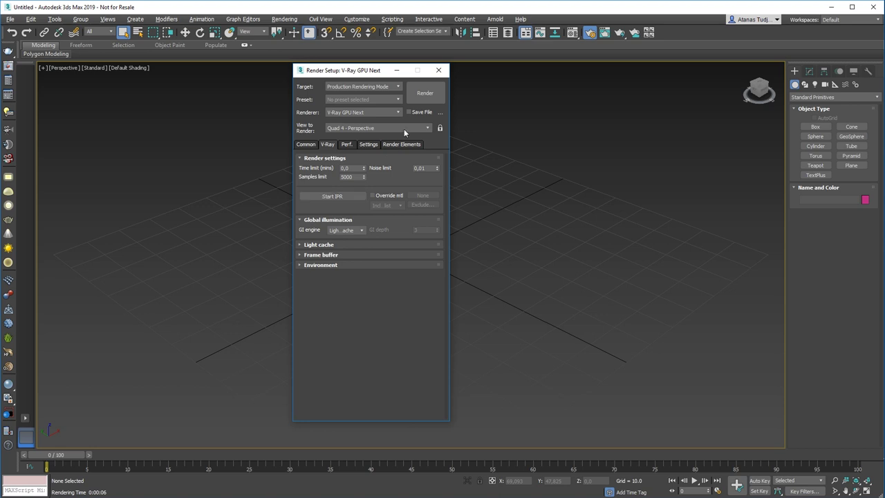
Start a render of the empty scene, close the frame buffer, and review the V-Ray GPU performance settings.
{"action": "left_click", "coordinate": [423, 96]}
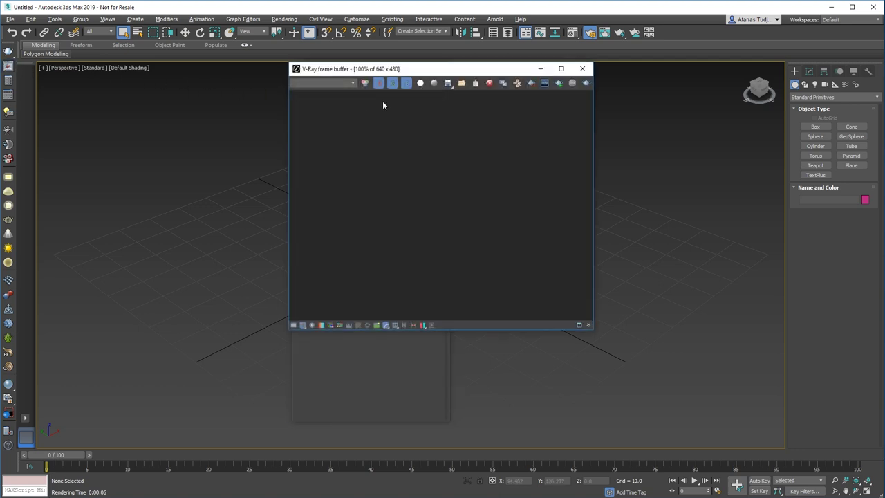
{"action": "left_click", "coordinate": [584, 73]}
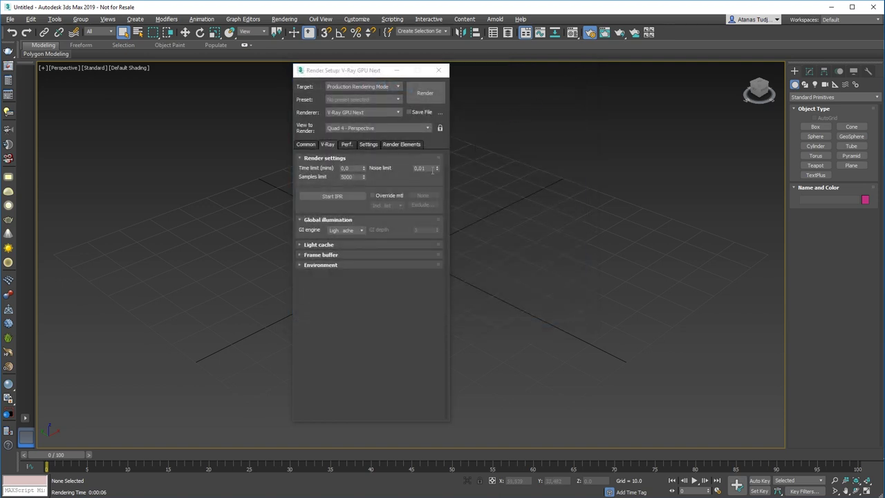
{"action": "left_click", "coordinate": [347, 145]}
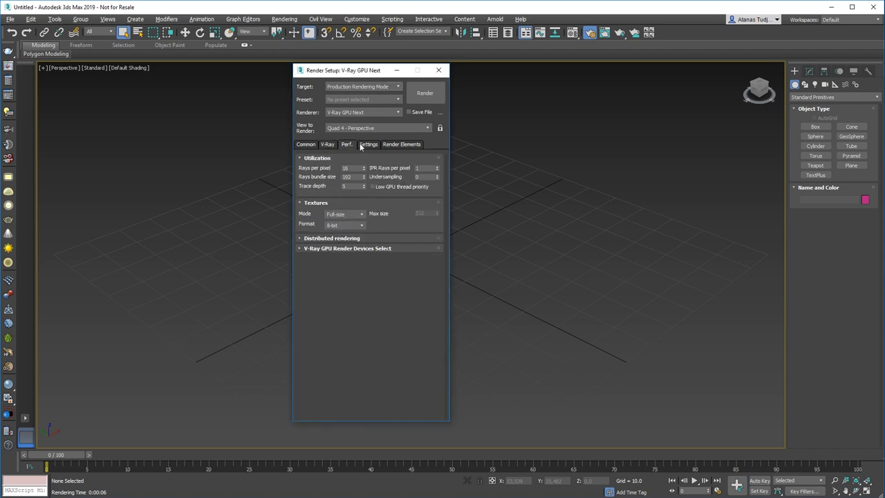
Compare the general, performance and V-Ray pages of the V-Ray GPU Next render setup, finishing on the V-Ray render settings.
{"action": "left_click", "coordinate": [367, 145]}
{"action": "left_click", "coordinate": [345, 145]}
{"action": "left_click", "coordinate": [325, 145]}
{"action": "left_click", "coordinate": [347, 145]}
{"action": "left_click", "coordinate": [371, 145]}
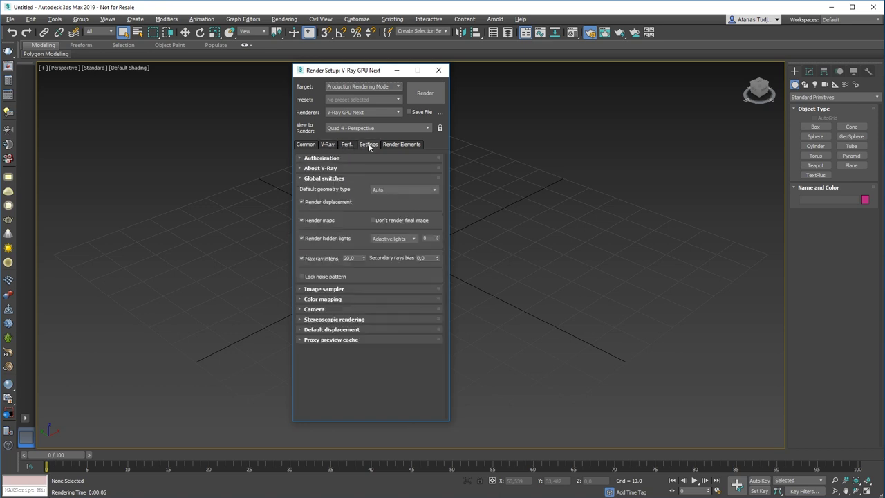
{"action": "left_click", "coordinate": [329, 145]}
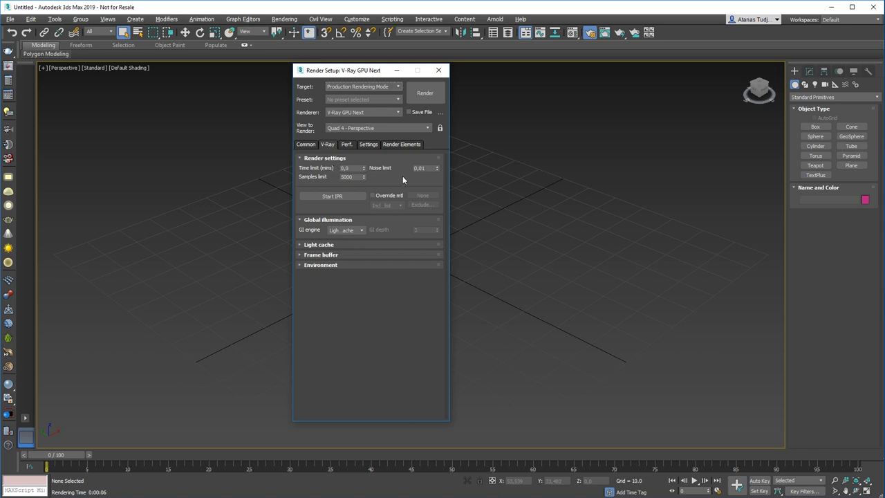
{"action": "mouse_move", "coordinate": [394, 201]}
Switch the global illumination engine between Brute force and Light cache, finishing on Light cache.
{"action": "left_click", "coordinate": [340, 231]}
{"action": "left_click", "coordinate": [340, 231]}
{"action": "left_click", "coordinate": [340, 231]}
{"action": "left_click", "coordinate": [319, 245]}
{"action": "left_click", "coordinate": [328, 246]}
{"action": "left_click", "coordinate": [339, 231]}
{"action": "left_click", "coordinate": [330, 245]}
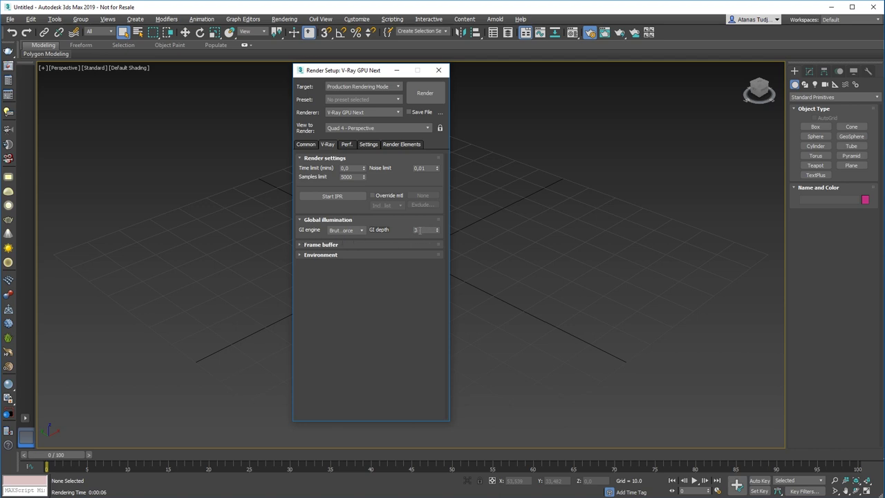
{"action": "left_click", "coordinate": [340, 230]}
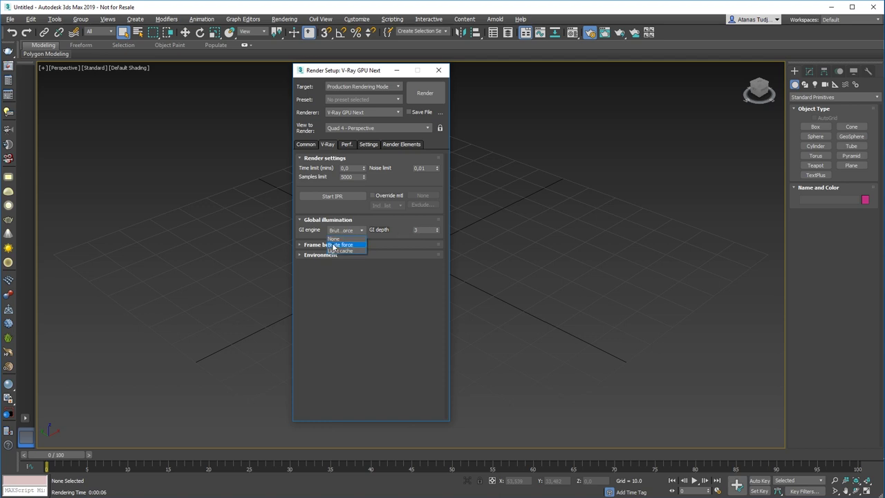
{"action": "left_click", "coordinate": [335, 248]}
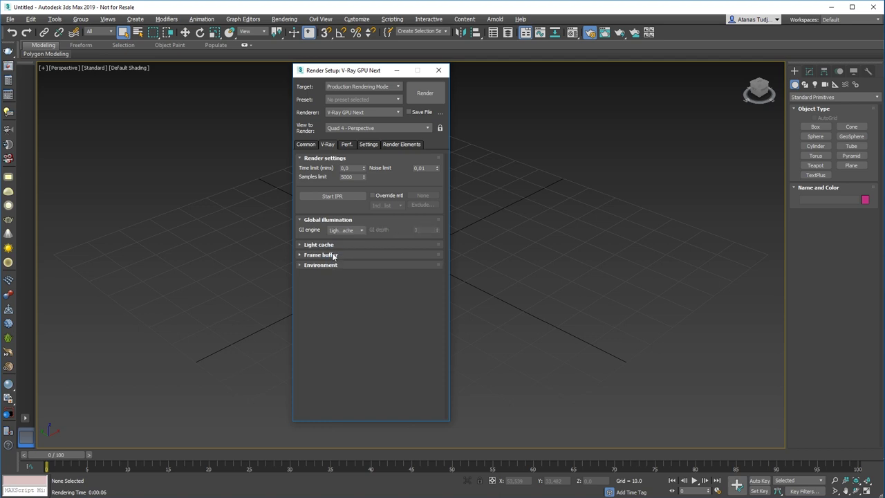
Review the frame buffer and environment settings of V-Ray GPU Next, collapsing each section again.
{"action": "left_click", "coordinate": [334, 255]}
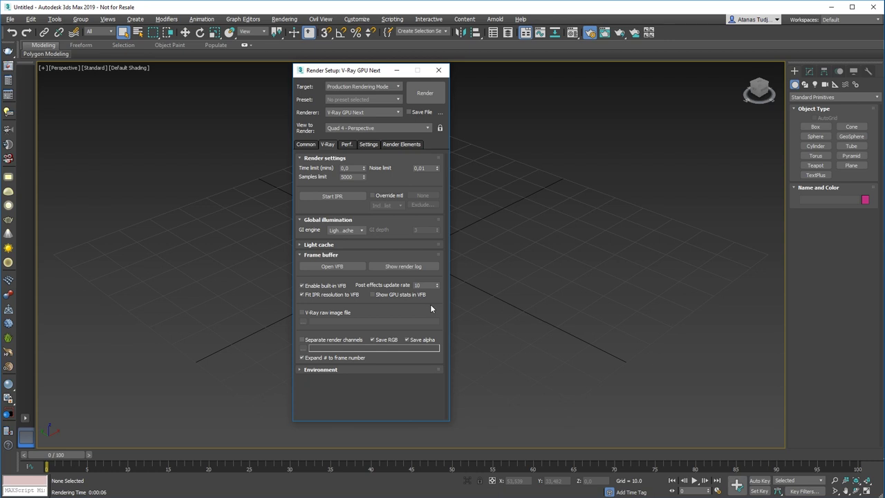
{"action": "left_click", "coordinate": [305, 370]}
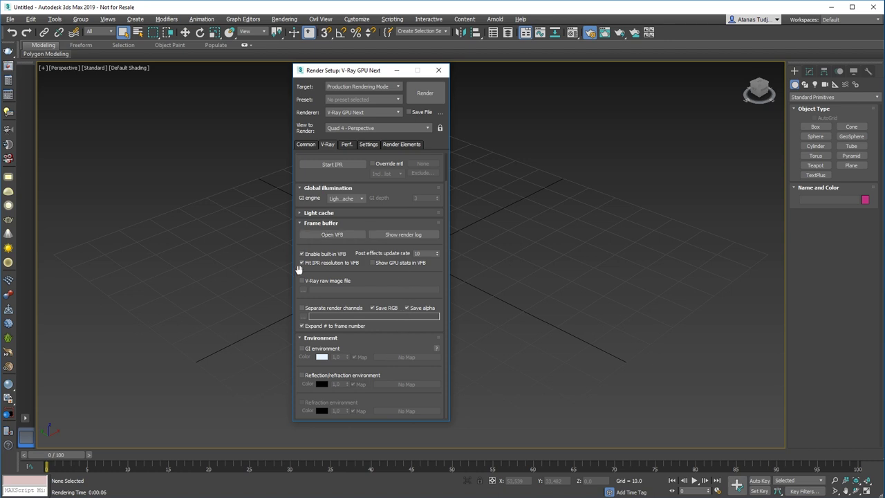
{"action": "left_click", "coordinate": [312, 338]}
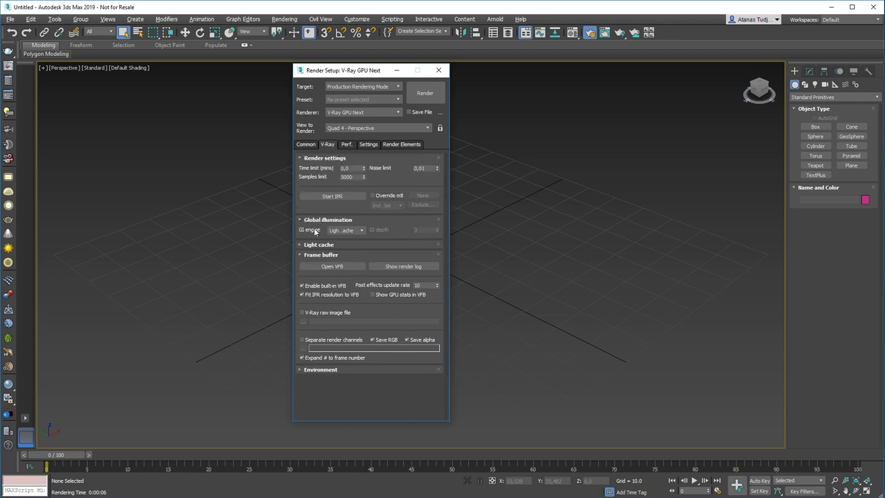
{"action": "left_click", "coordinate": [312, 256]}
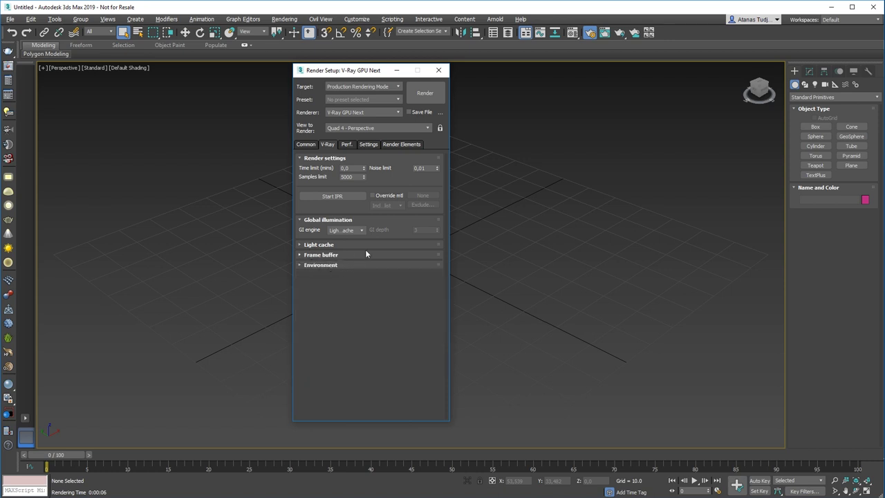
Review the performance settings, including the distributed rendering options and the list of V-Ray GPU render devices.
{"action": "left_click", "coordinate": [347, 144]}
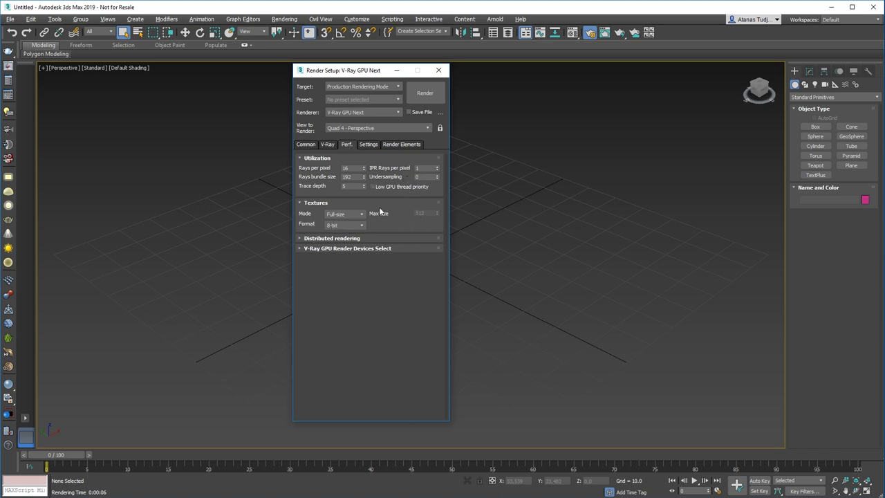
{"action": "left_click", "coordinate": [323, 239]}
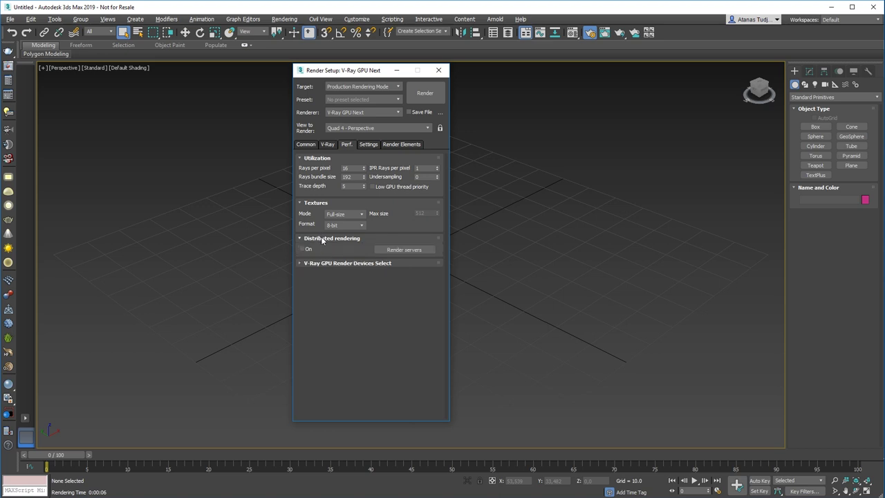
{"action": "left_click", "coordinate": [322, 239]}
{"action": "left_click", "coordinate": [324, 249]}
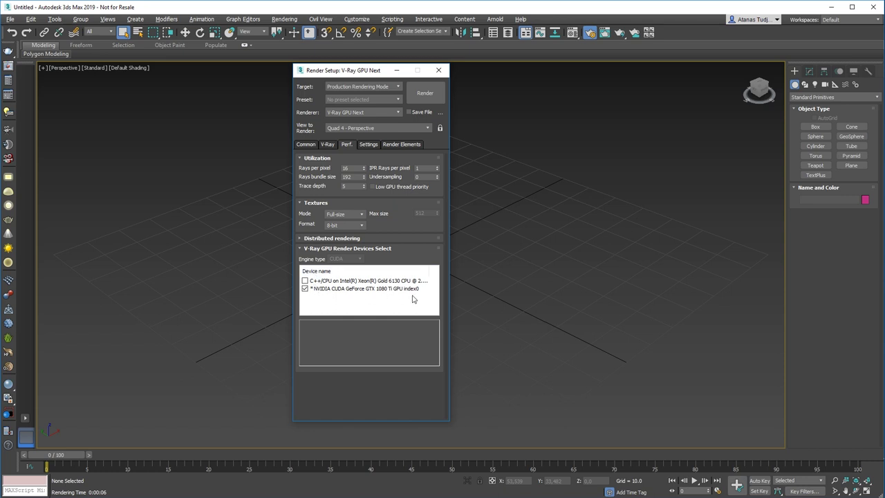
{"action": "left_click", "coordinate": [305, 281]}
{"action": "left_click", "coordinate": [381, 249]}
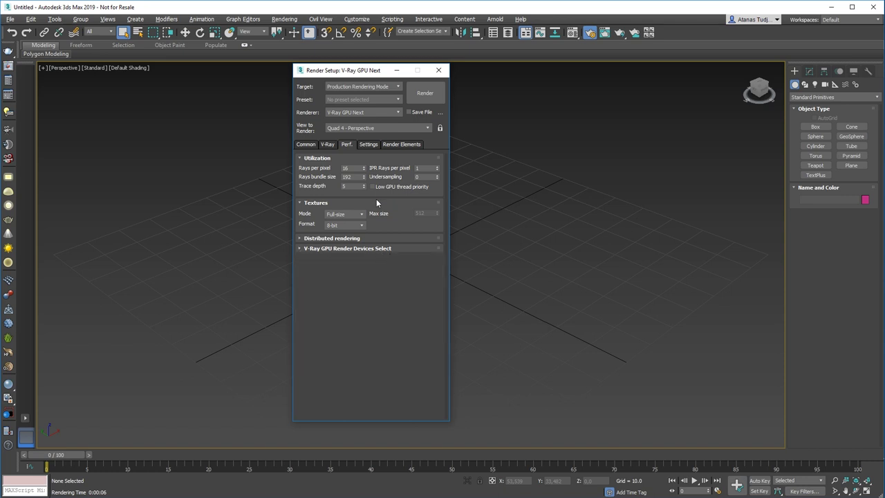
Review the global switches, image sampler, color mapping, camera and stereoscopic rendering settings, then return to the V-Ray render settings.
{"action": "left_click", "coordinate": [369, 144]}
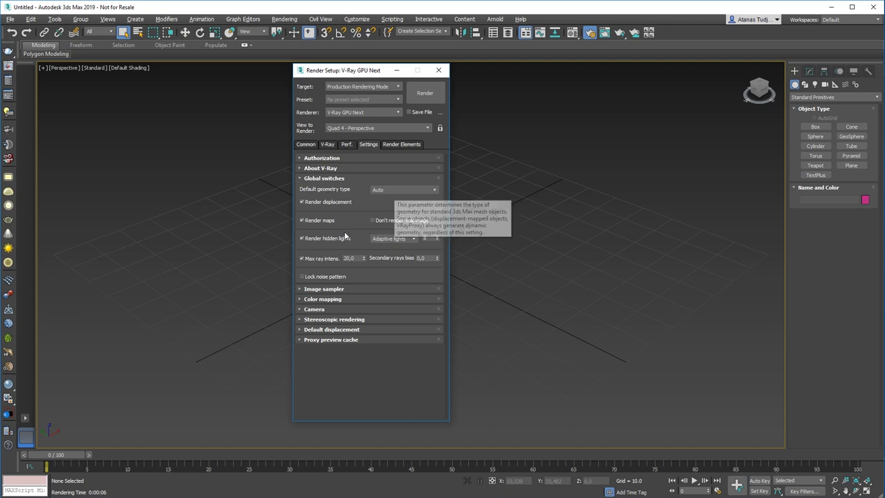
{"action": "left_click", "coordinate": [335, 290]}
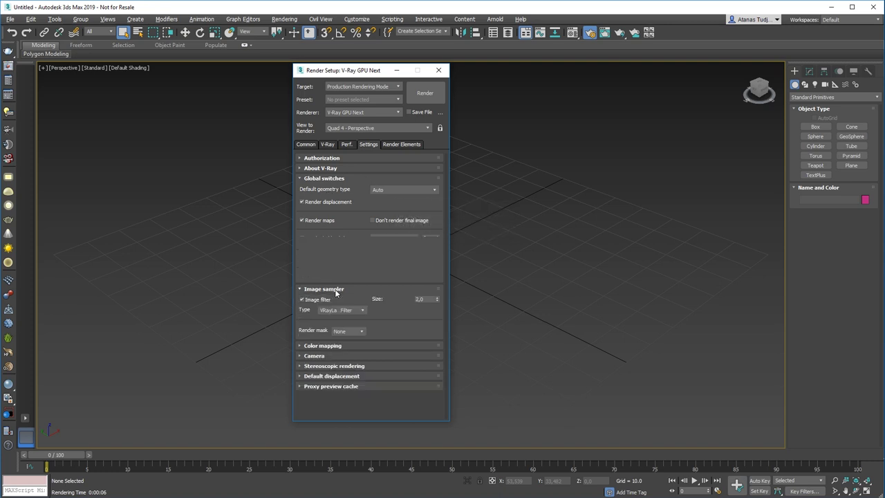
{"action": "left_click", "coordinate": [336, 289]}
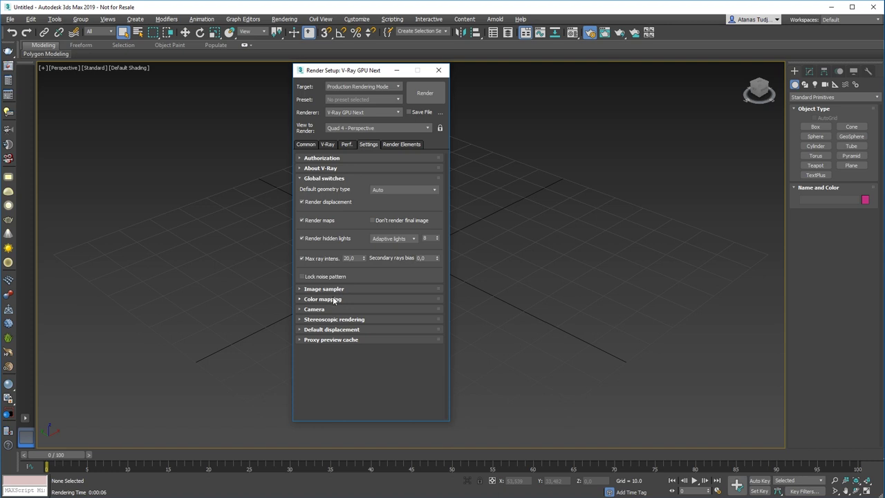
{"action": "left_click", "coordinate": [334, 299]}
{"action": "left_click", "coordinate": [333, 301]}
{"action": "left_click", "coordinate": [329, 311]}
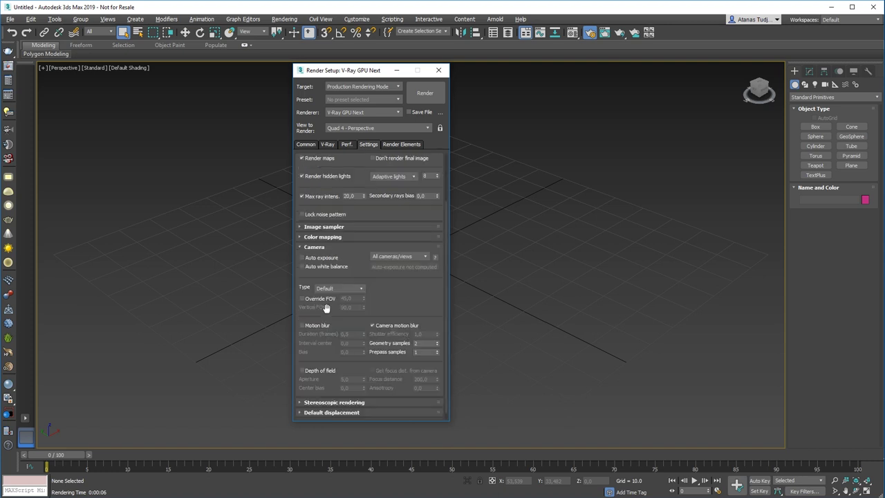
{"action": "left_click", "coordinate": [313, 248]}
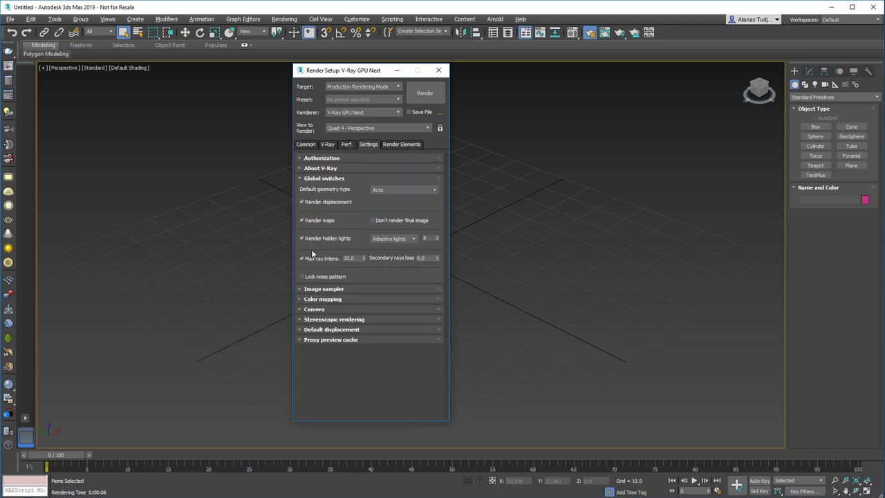
{"action": "left_click", "coordinate": [322, 319]}
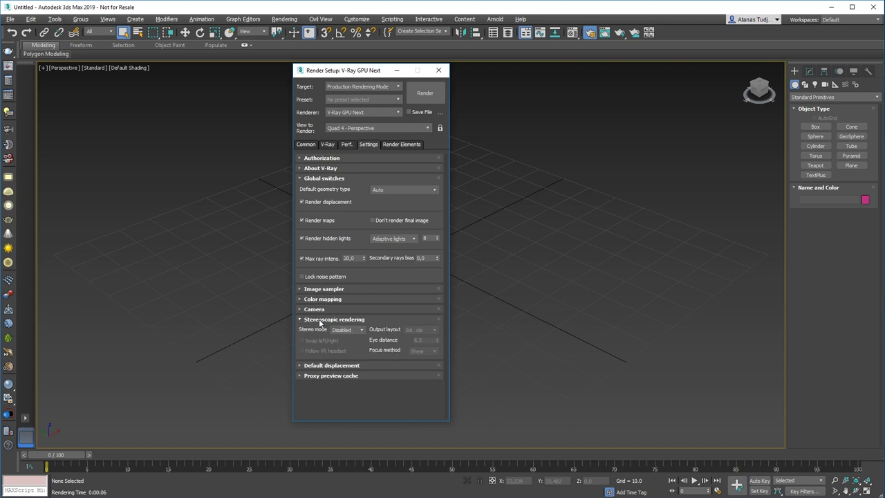
{"action": "left_click", "coordinate": [319, 320]}
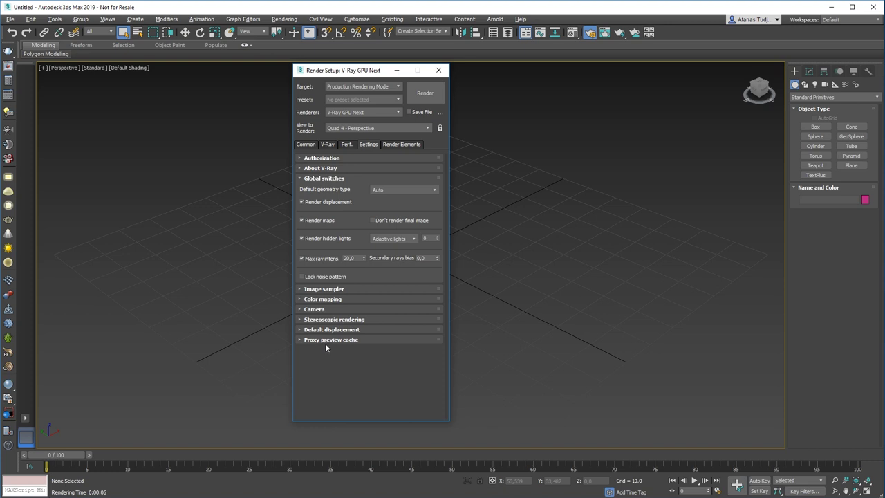
{"action": "left_click", "coordinate": [347, 145]}
{"action": "left_click", "coordinate": [328, 144]}
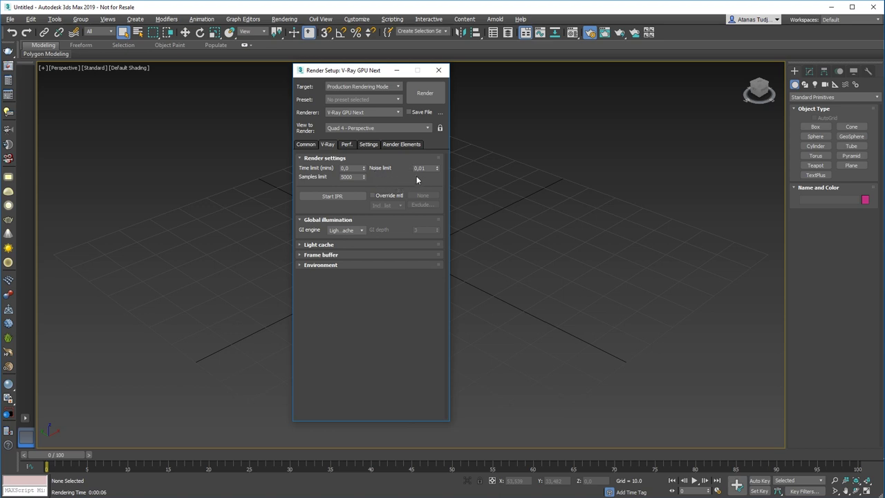
Browse the render elements available for V-Ray GPU Next and close the list without adding one.
{"action": "left_click", "coordinate": [401, 145]}
{"action": "left_click", "coordinate": [330, 166]}
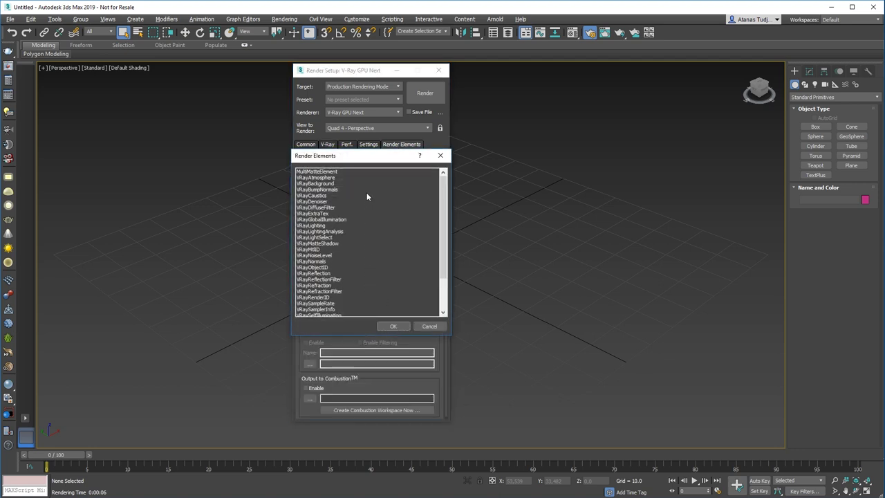
{"action": "scroll", "coordinate": [360, 186], "scroll_direction": "down", "scroll_amount": 3}
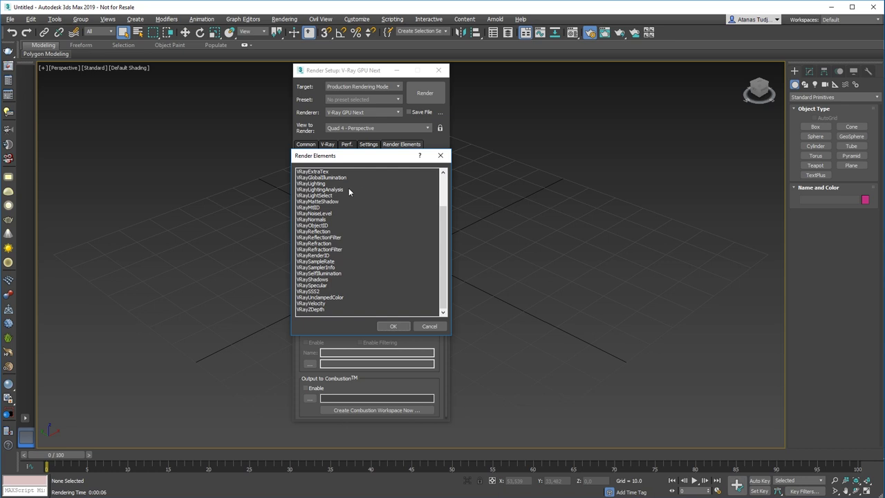
{"action": "scroll", "coordinate": [346, 195], "scroll_direction": "up", "scroll_amount": 3}
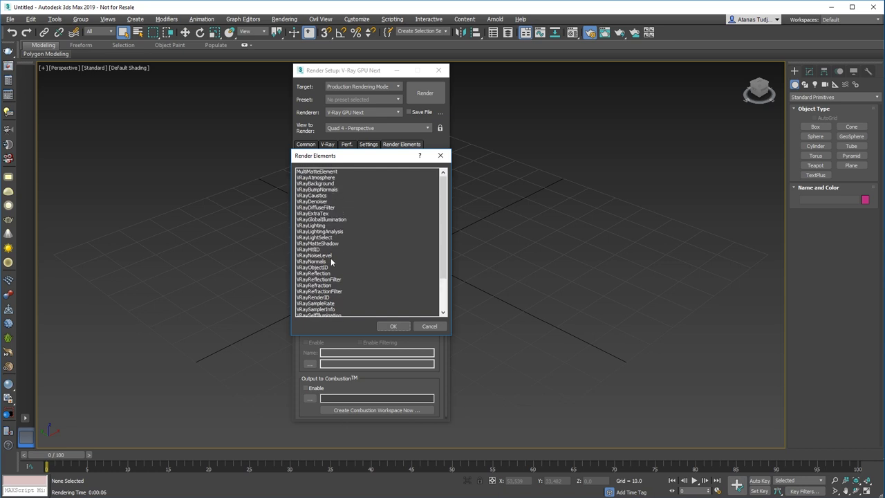
{"action": "scroll", "coordinate": [363, 226], "scroll_direction": "down", "scroll_amount": 3}
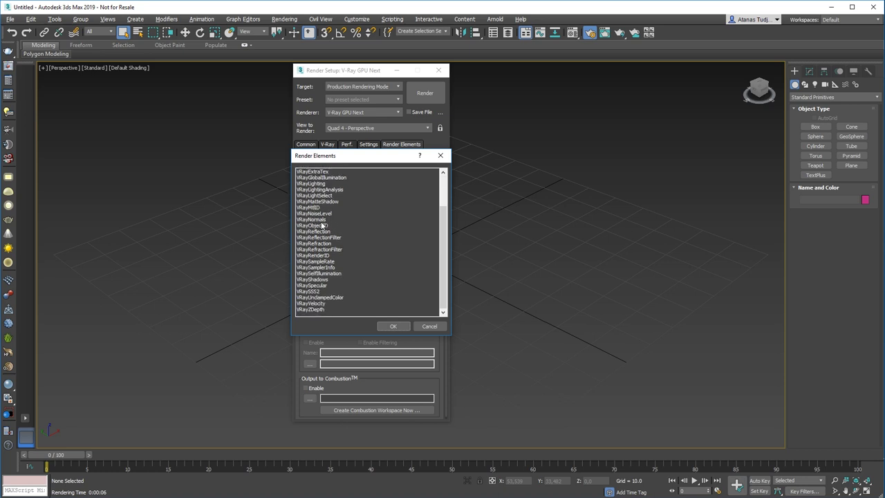
{"action": "scroll", "coordinate": [322, 226], "scroll_direction": "up", "scroll_amount": 3}
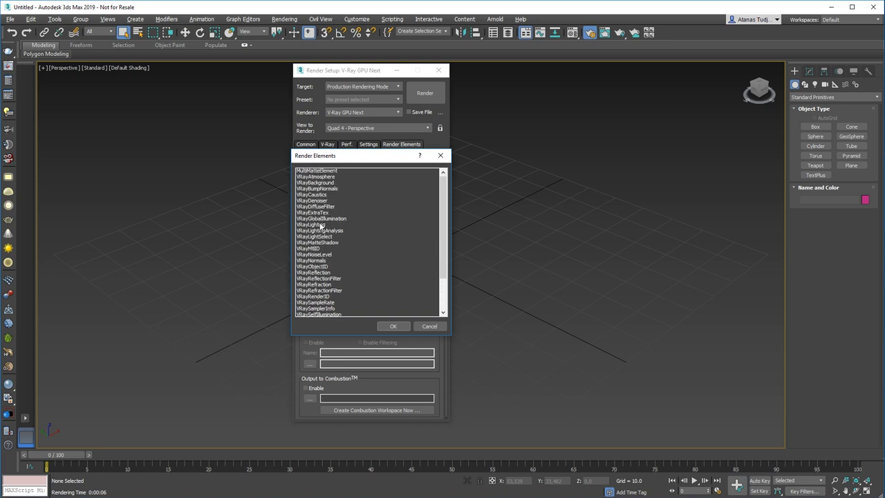
{"action": "left_click", "coordinate": [429, 327]}
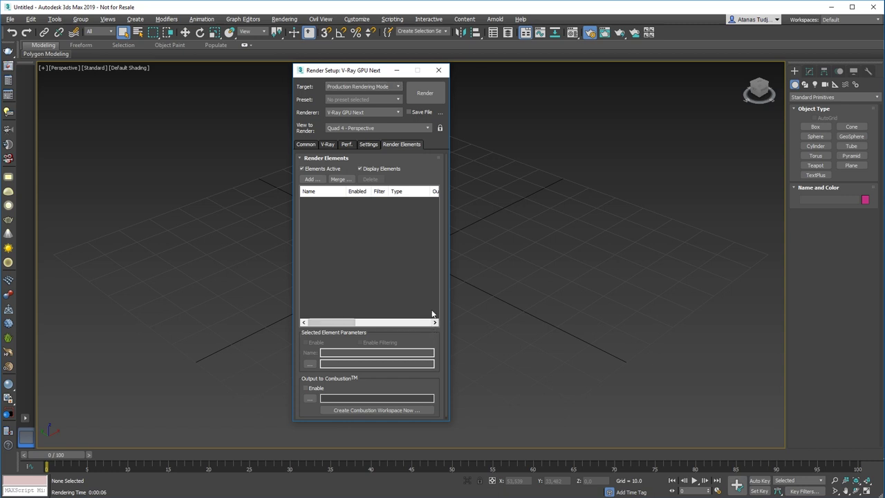
Open the Material Editor's Material/Map Browser and examine the V-Ray maps and materials available with V-Ray GPU Next.
{"action": "key", "text": "m"}
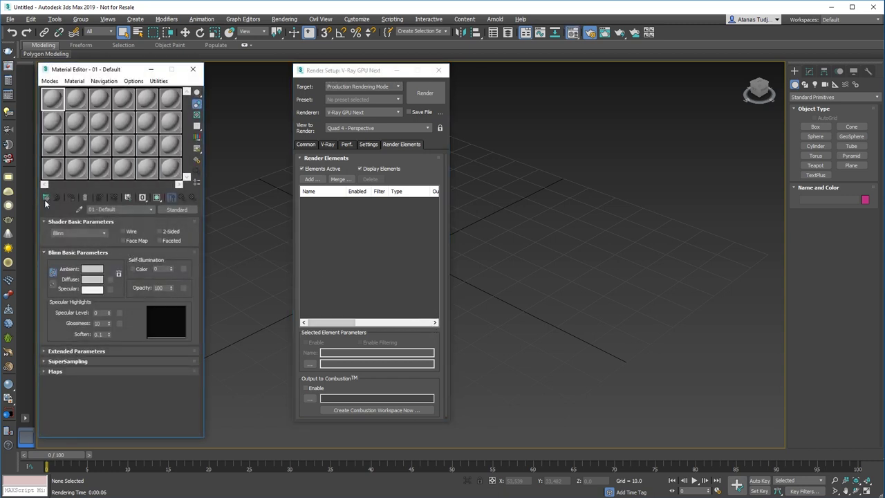
{"action": "left_click", "coordinate": [45, 198]}
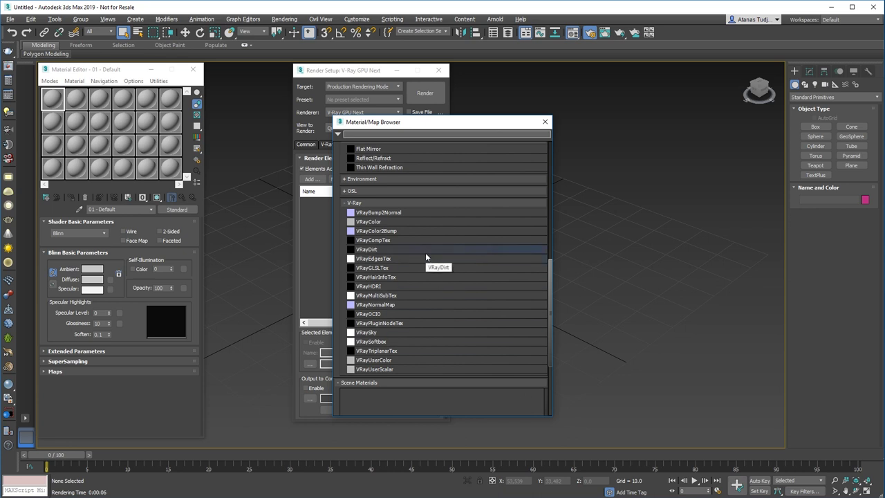
{"action": "scroll", "coordinate": [379, 223], "scroll_direction": "down", "scroll_amount": 2}
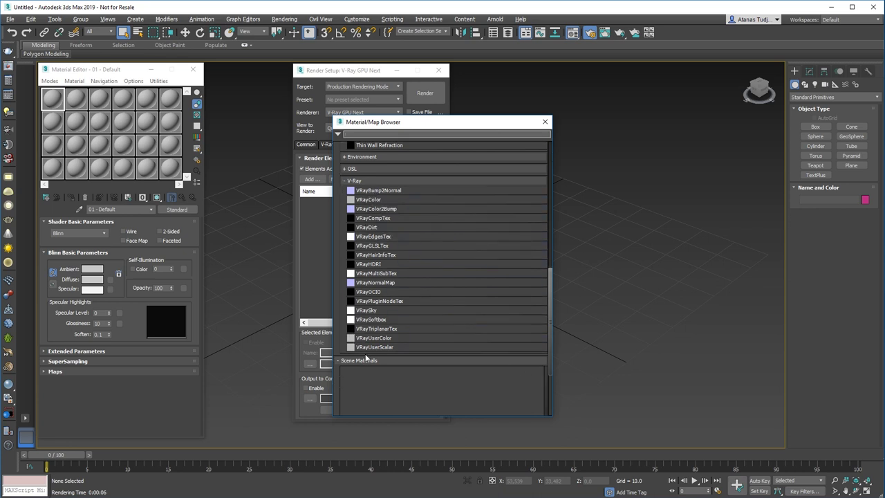
{"action": "scroll", "coordinate": [395, 231], "scroll_direction": "up", "scroll_amount": 2}
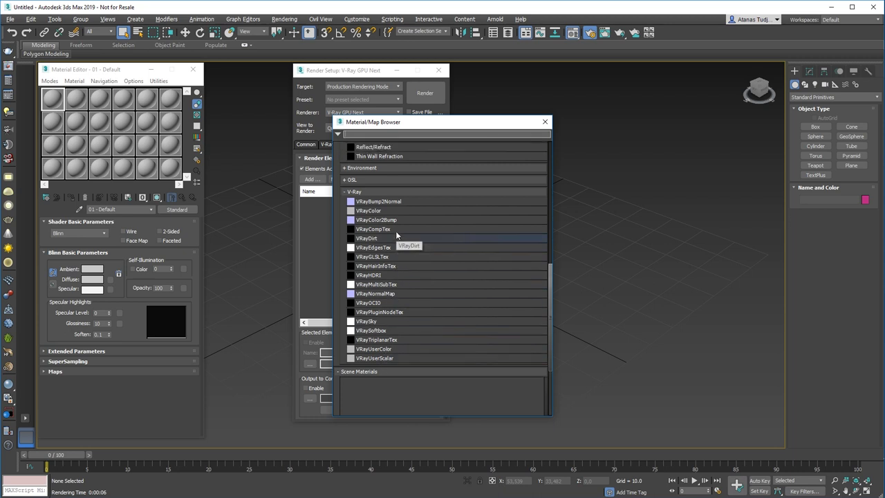
{"action": "scroll", "coordinate": [396, 236], "scroll_direction": "up", "scroll_amount": 6}
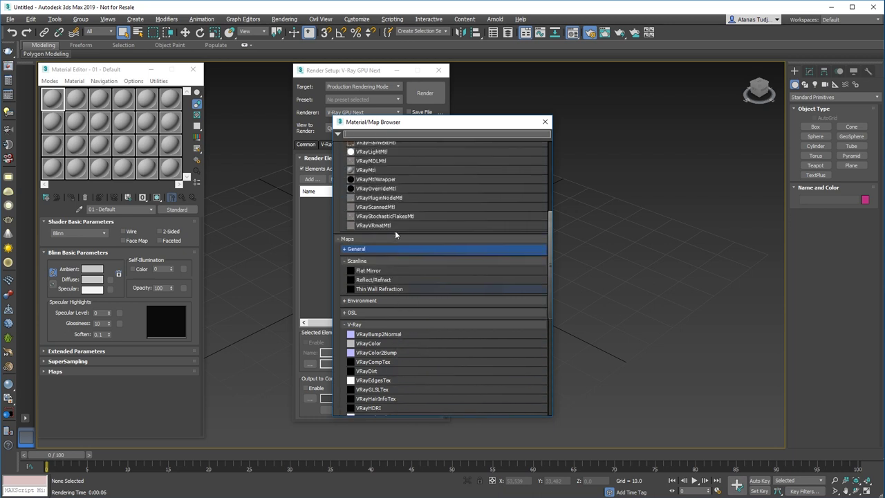
{"action": "scroll", "coordinate": [395, 234], "scroll_direction": "up", "scroll_amount": 1}
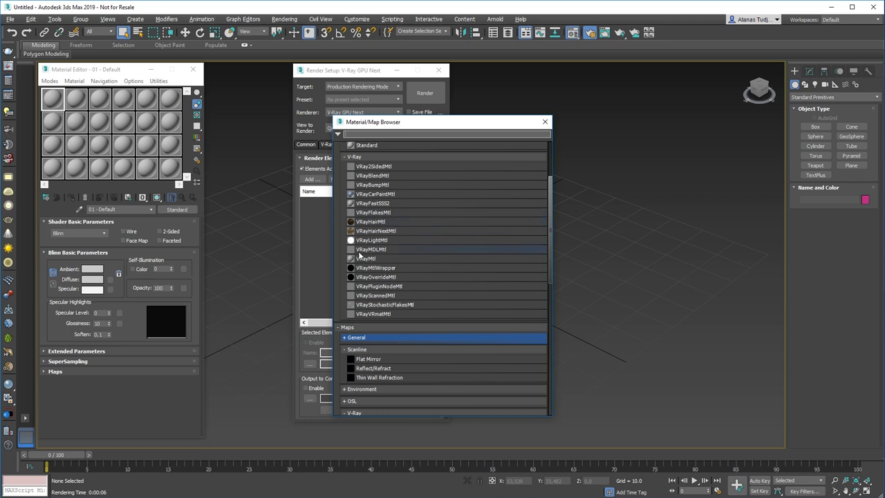
{"action": "scroll", "coordinate": [398, 252], "scroll_direction": "down", "scroll_amount": 6}
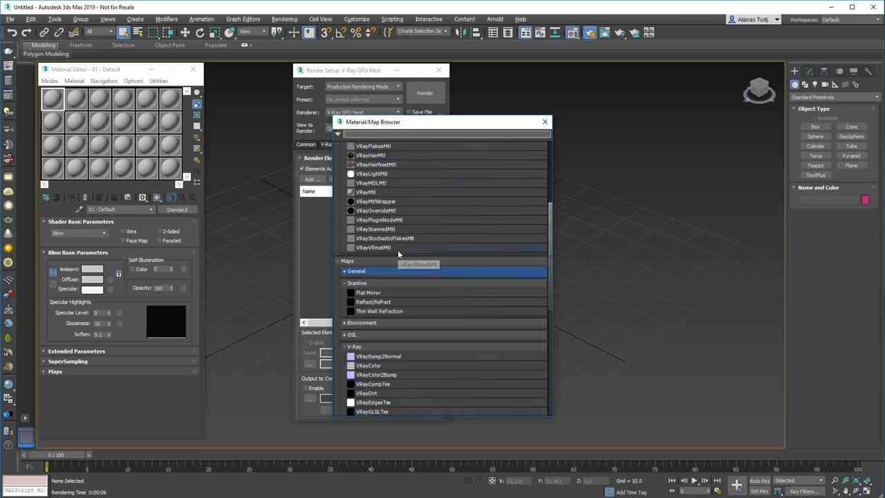
{"action": "scroll", "coordinate": [496, 278], "scroll_direction": "down", "scroll_amount": 1}
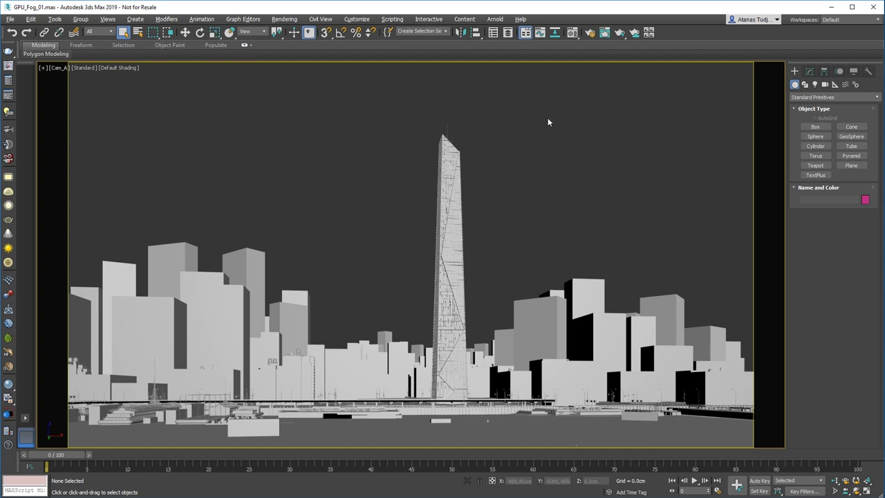
Start an interactive V-Ray GPU Next render of the city scene and open the VRayEnvironmentFog atmosphere effect's parameters.
{"action": "left_click", "coordinate": [589, 33]}
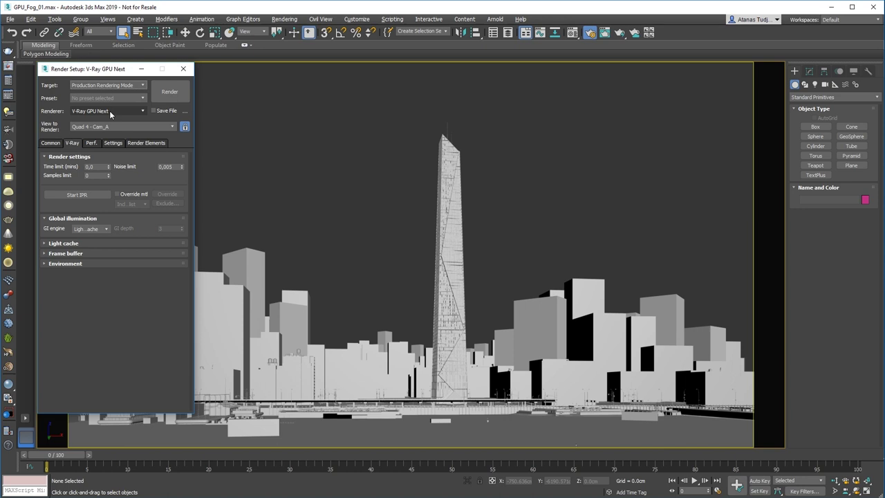
{"action": "left_click", "coordinate": [86, 195]}
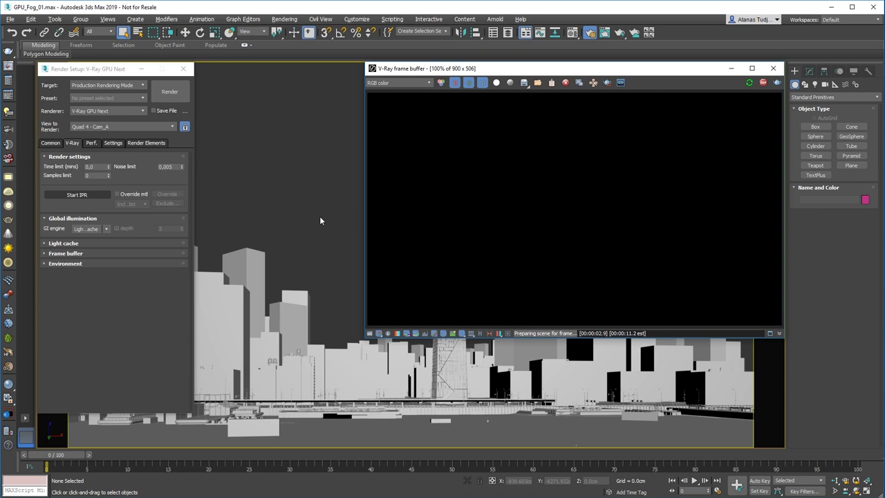
{"action": "key", "text": "8"}
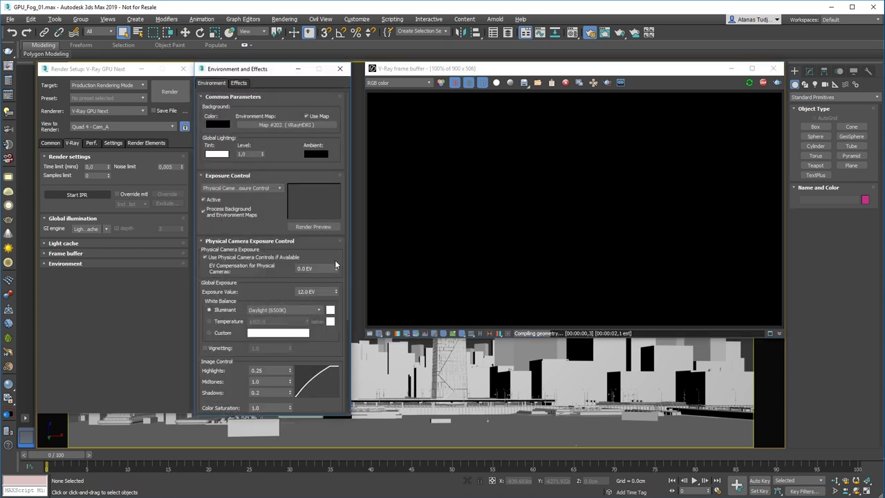
{"action": "scroll", "coordinate": [339, 258], "scroll_direction": "down", "scroll_amount": 5}
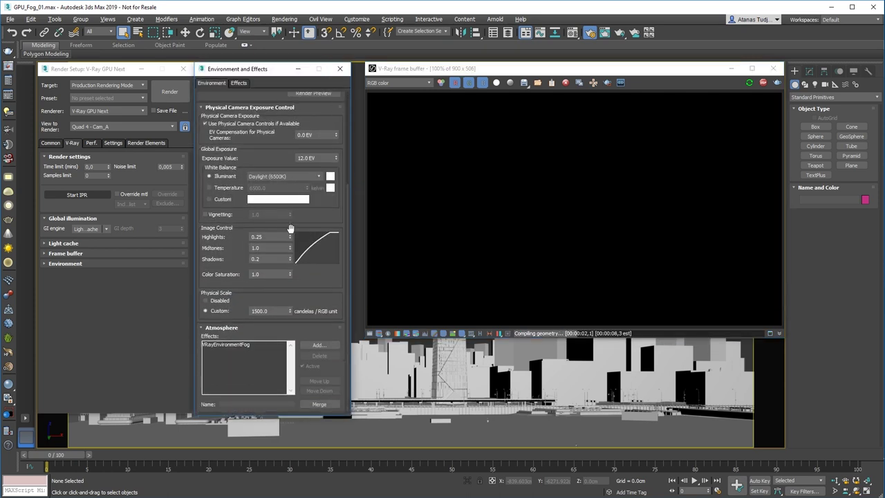
{"action": "left_click", "coordinate": [239, 343]}
Review the environment fog's general parameters, map slots and ray filter options.
{"action": "left_click_drag", "start_coordinate": [282, 333], "coordinate": [310, 114]}
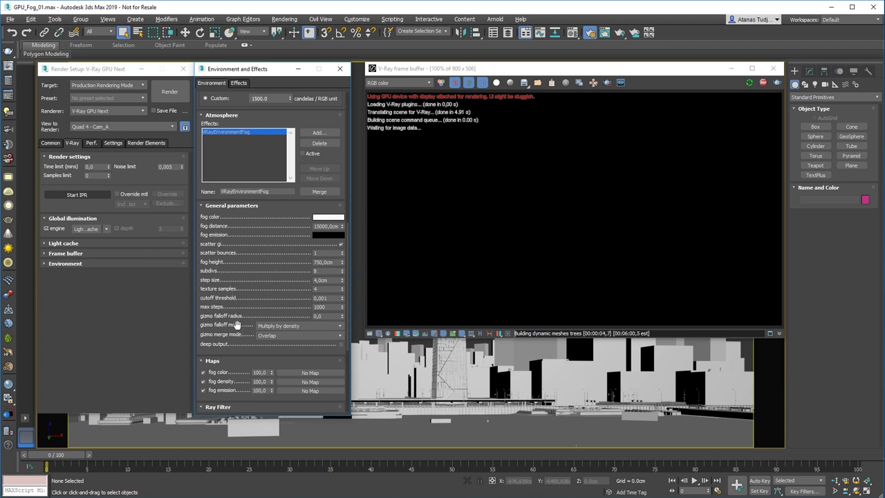
{"action": "left_click_drag", "start_coordinate": [234, 346], "coordinate": [229, 260]}
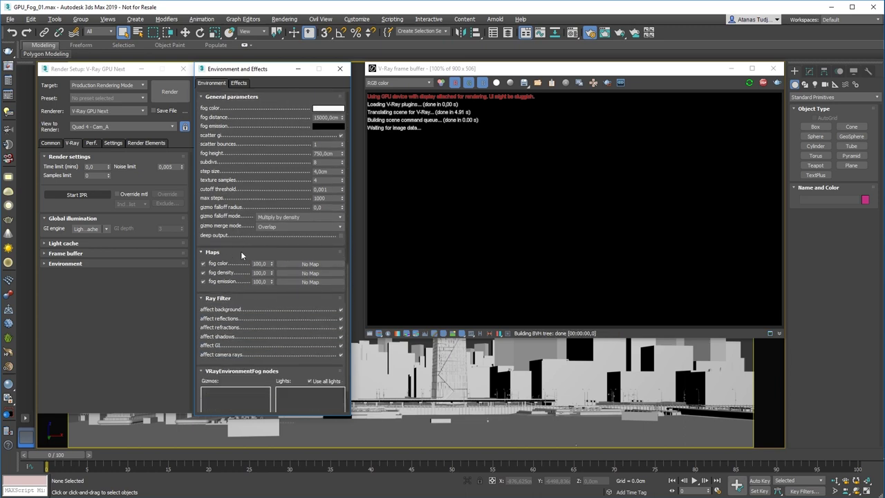
{"action": "left_click_drag", "start_coordinate": [238, 244], "coordinate": [238, 352]}
{"action": "left_click_drag", "start_coordinate": [284, 246], "coordinate": [283, 305]}
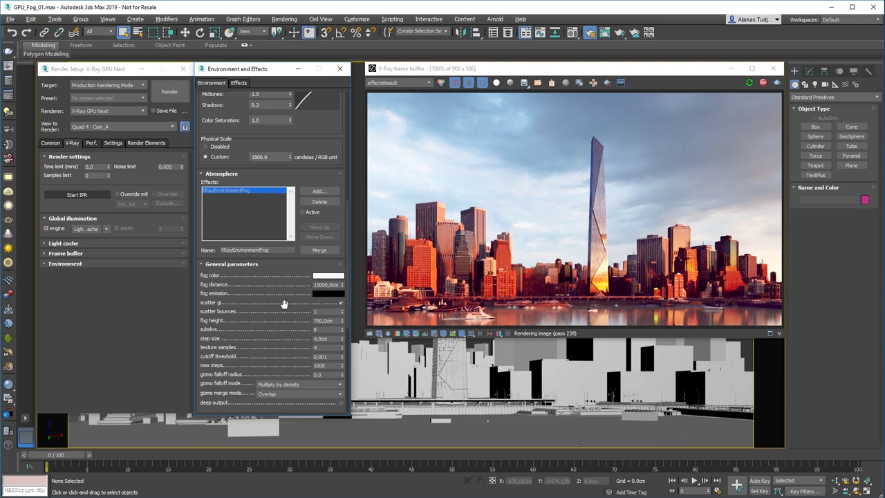
Activate the VRayEnvironmentFog effect and set its fog distance to 25150 cm.
{"action": "left_click", "coordinate": [304, 213]}
{"action": "left_click", "coordinate": [343, 283]}
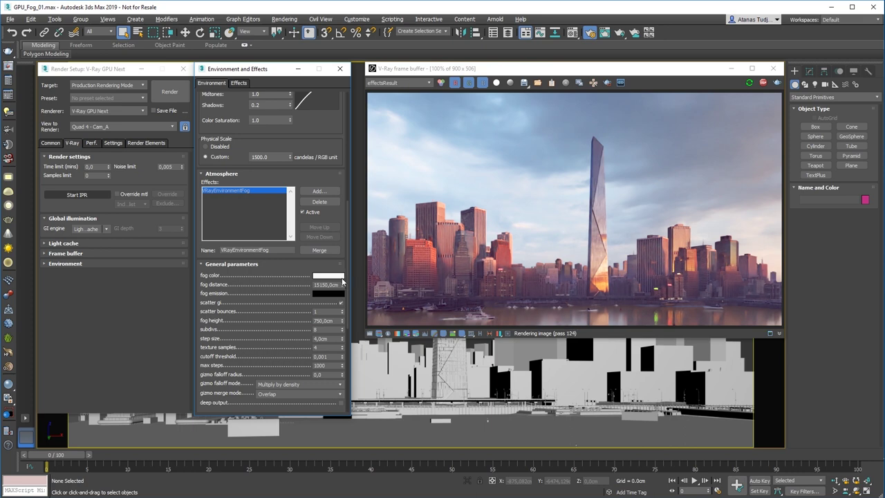
{"action": "double_click", "coordinate": [327, 284]}
{"action": "type", "text": "25150"}
{"action": "key", "text": "Return"}
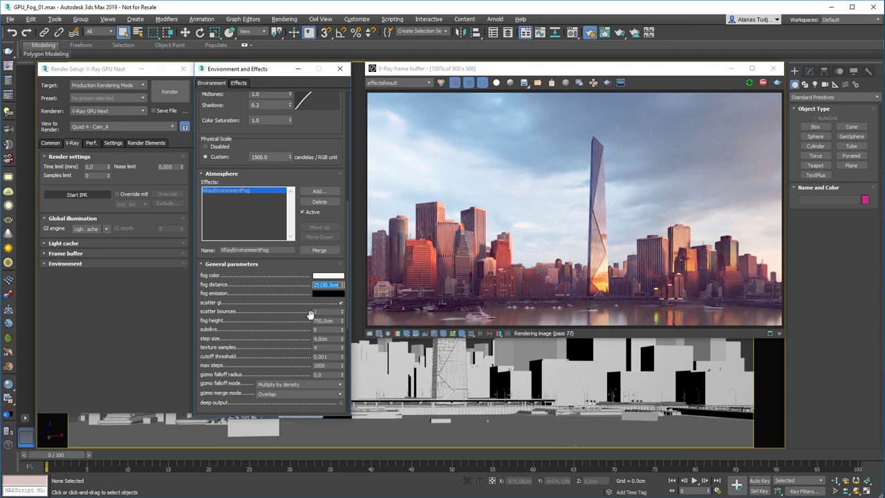
View the VRayAtmosphere and RGB color channels in the frame buffer, and return to effectsResult.
{"action": "left_click", "coordinate": [401, 82]}
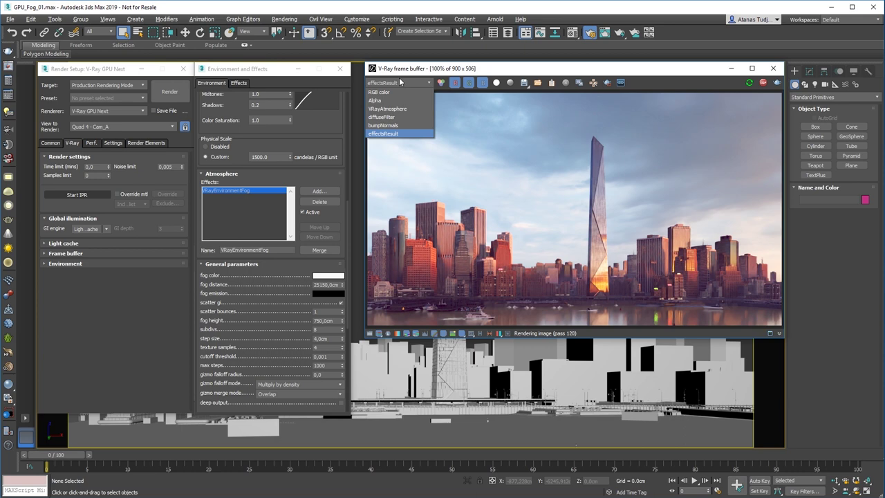
{"action": "left_click", "coordinate": [405, 109]}
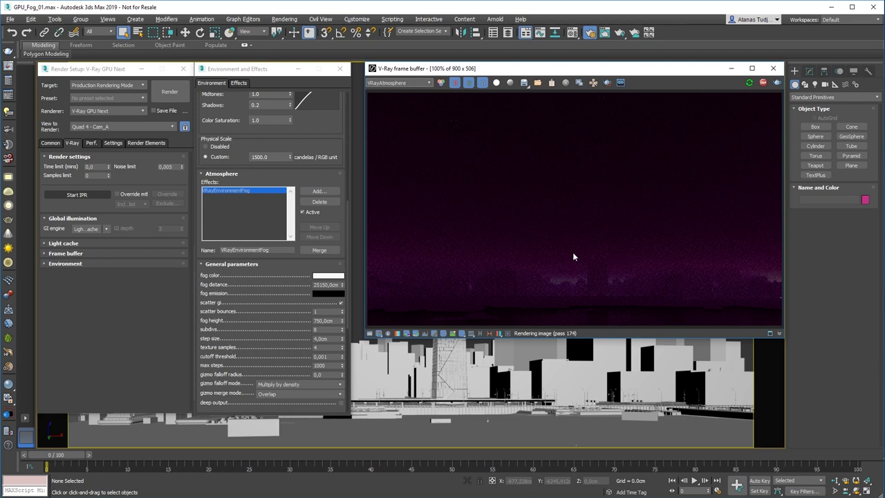
{"action": "left_click", "coordinate": [401, 83]}
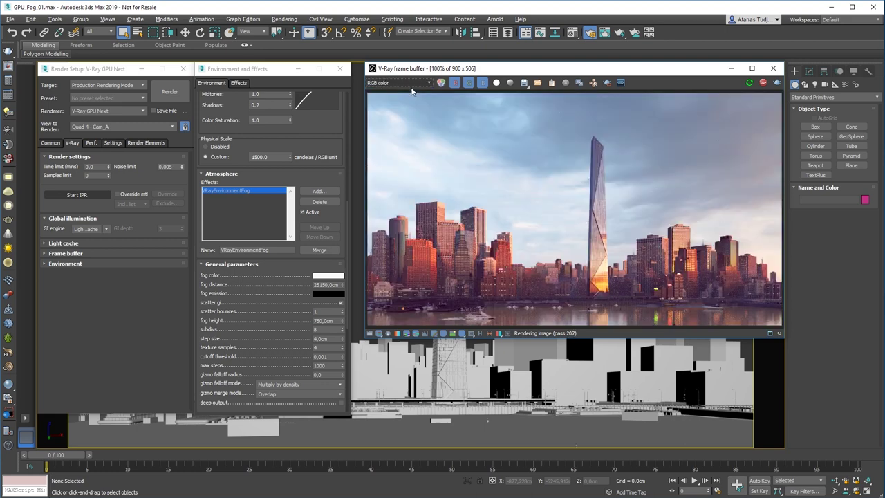
{"action": "left_click", "coordinate": [394, 82]}
{"action": "left_click", "coordinate": [384, 134]}
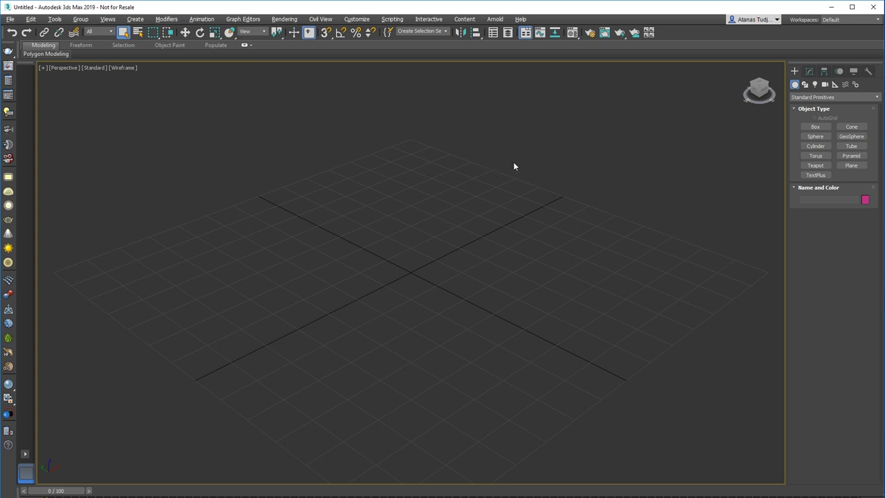
Create a VRayVolumeGrid in the empty scene from the Cloud_A.aur file and frame the whole cloud.
{"action": "left_click", "coordinate": [833, 97]}
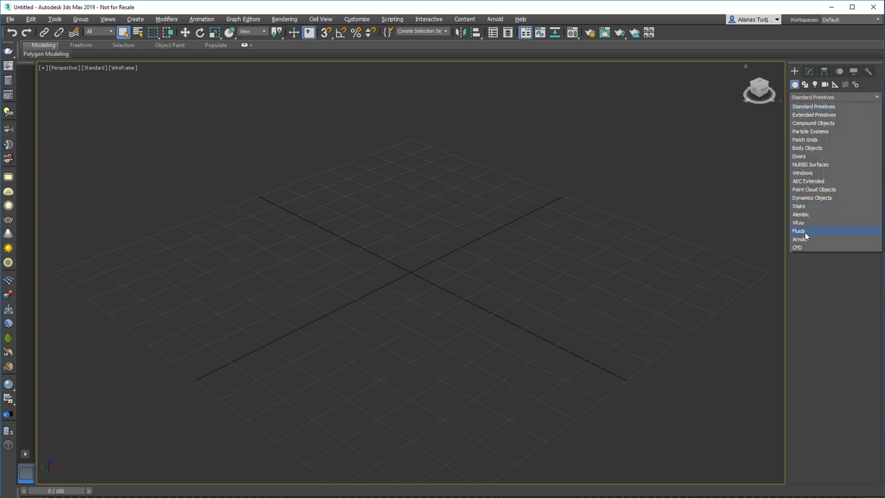
{"action": "left_click", "coordinate": [805, 223]}
{"action": "left_click", "coordinate": [817, 166]}
{"action": "left_click", "coordinate": [469, 364]}
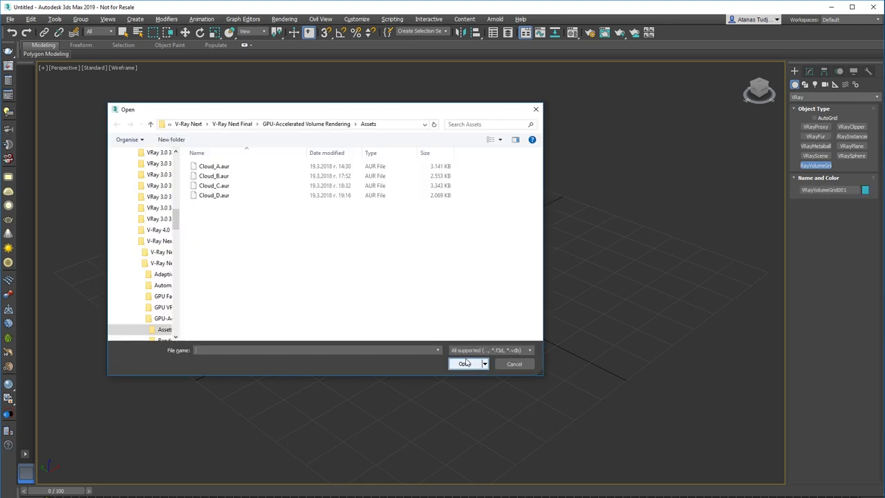
{"action": "left_click", "coordinate": [220, 167]}
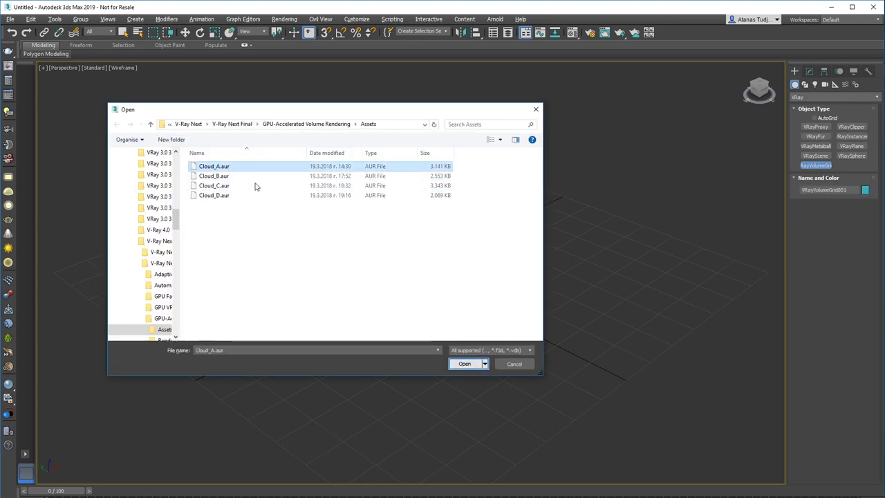
{"action": "left_click", "coordinate": [460, 365]}
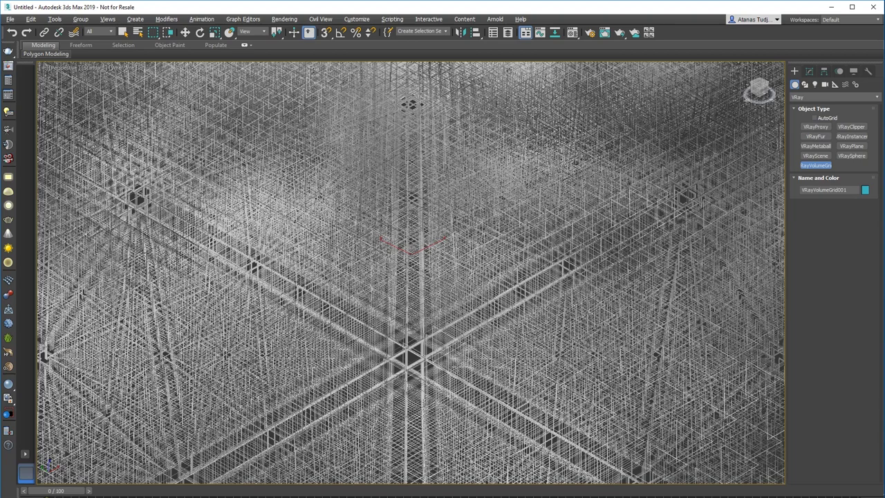
{"action": "scroll", "coordinate": [451, 256], "scroll_direction": "down", "scroll_amount": 10}
{"action": "middle_click_drag", "start_coordinate": [451, 256], "coordinate": [545, 249], "text": "alt"}
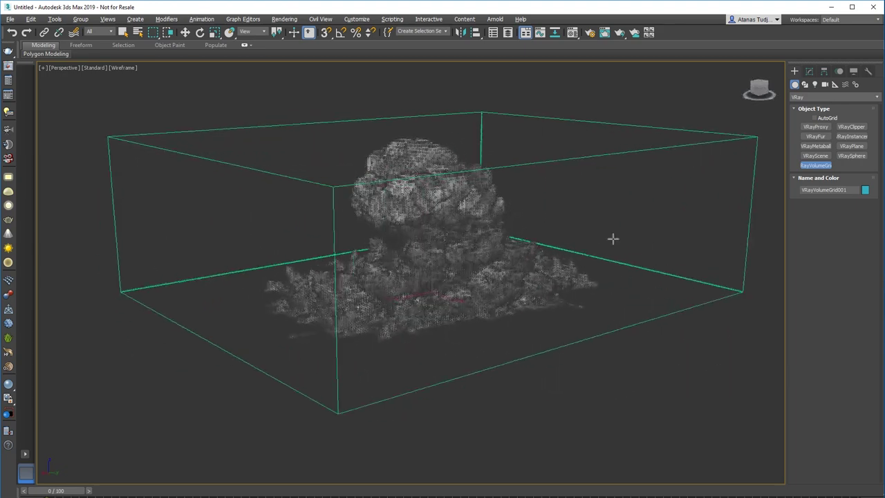
Enable the GPU preview for the cloud's volume grid in the viewport and deselect the grid.
{"action": "left_click", "coordinate": [809, 72]}
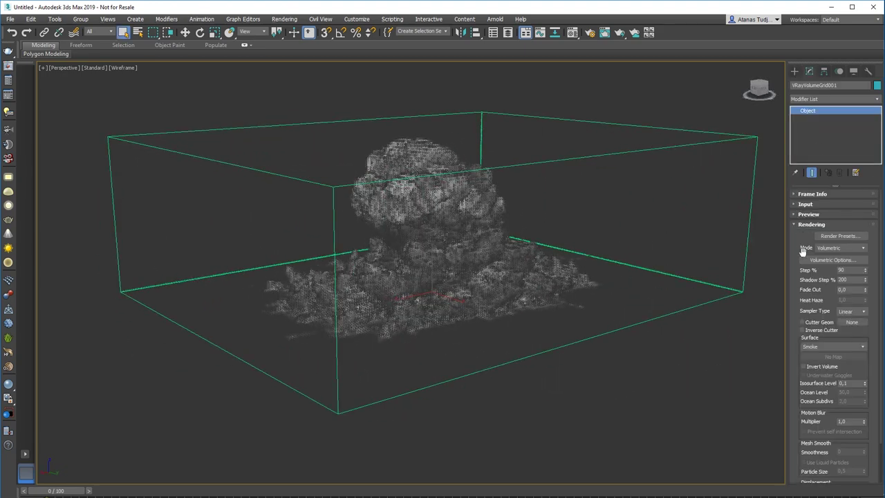
{"action": "scroll", "coordinate": [802, 244], "scroll_direction": "down", "scroll_amount": 2}
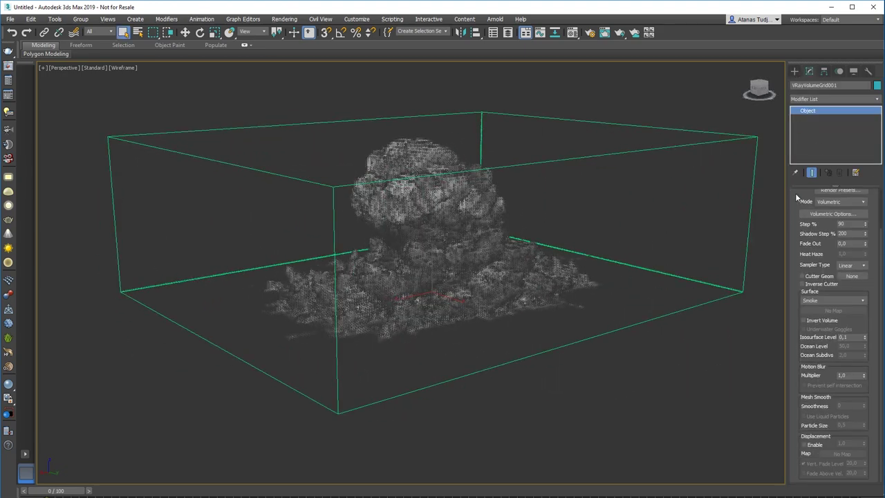
{"action": "scroll", "coordinate": [796, 196], "scroll_direction": "up", "scroll_amount": 2}
{"action": "left_click", "coordinate": [802, 225]}
{"action": "left_click", "coordinate": [809, 214]}
{"action": "left_click", "coordinate": [804, 438]}
{"action": "mouse_move", "coordinate": [434, 243]}
{"action": "middle_mouse_down", "text": "alt"}
{"action": "mouse_move", "coordinate": [473, 252]}
{"action": "mouse_move", "coordinate": [585, 251]}
{"action": "mouse_move", "coordinate": [571, 253]}
{"action": "mouse_move", "coordinate": [567, 176]}
{"action": "middle_mouse_up", "text": "alt"}
{"action": "right_click", "coordinate": [567, 174]}
{"action": "left_click", "coordinate": [496, 137]}
{"action": "middle_click_drag", "start_coordinate": [481, 168], "coordinate": [494, 128], "text": "alt"}
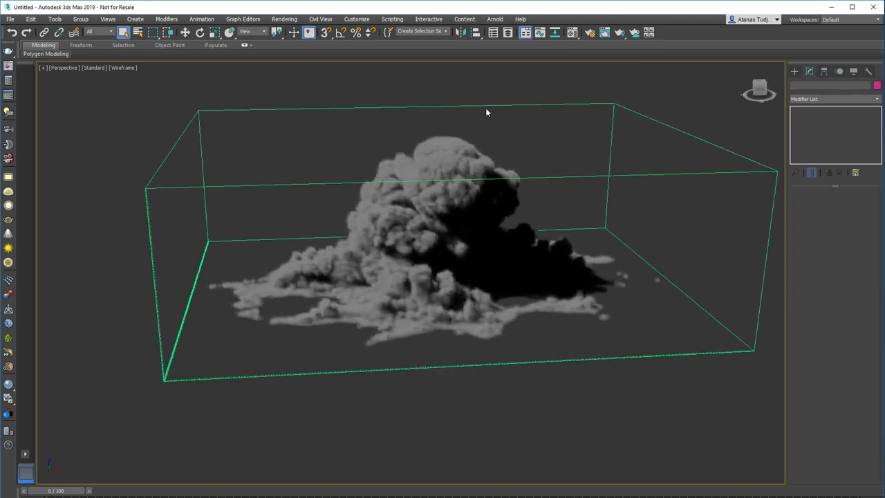
Start an interactive render of the cloud from the perspective view with V-Ray GPU Next as the renderer.
{"action": "left_click", "coordinate": [591, 33]}
{"action": "left_click", "coordinate": [72, 143]}
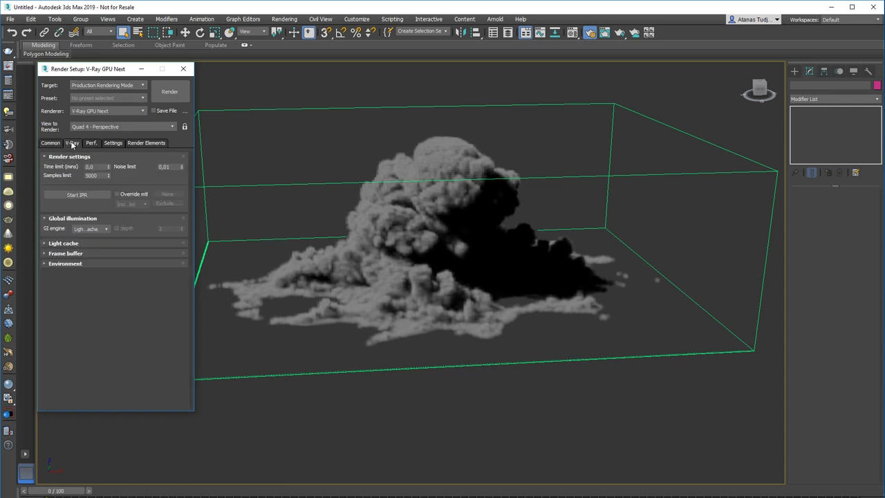
{"action": "left_click", "coordinate": [101, 116]}
{"action": "left_click", "coordinate": [101, 162]}
{"action": "left_click", "coordinate": [78, 196]}
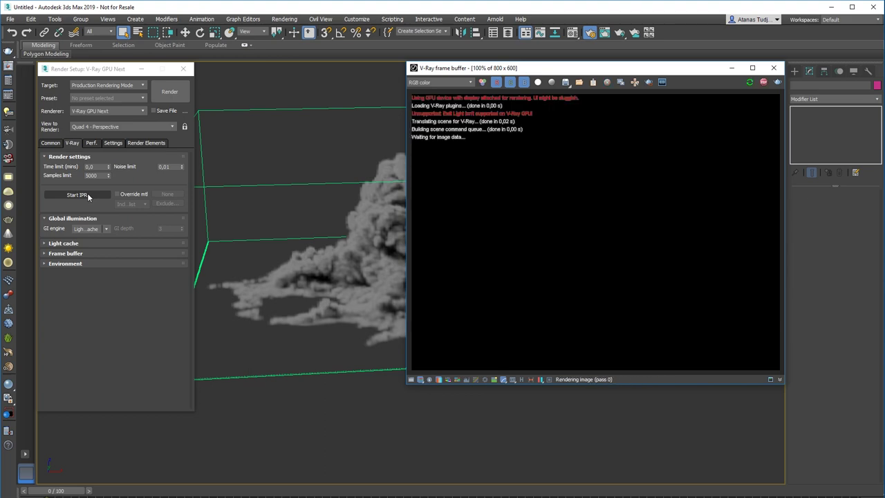
{"action": "middle_click_drag", "start_coordinate": [372, 272], "coordinate": [296, 276], "text": "alt"}
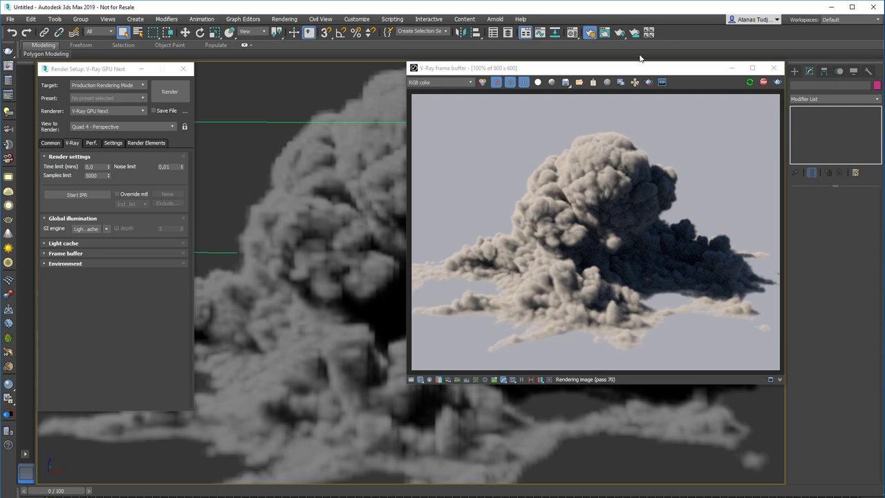
Select the cloud's volume grid and open the smoke opacity section of its volumetric render settings.
{"action": "left_click", "coordinate": [373, 128]}
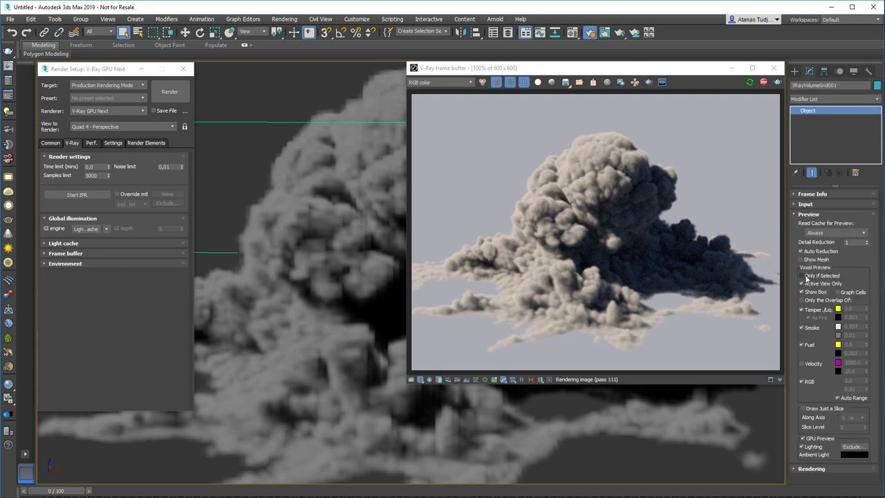
{"action": "left_click", "coordinate": [810, 215]}
{"action": "left_click", "coordinate": [812, 225]}
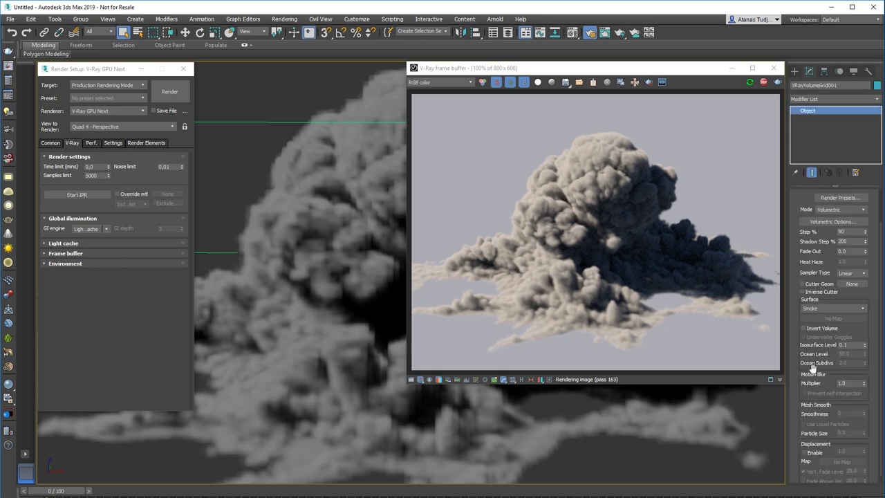
{"action": "left_click", "coordinate": [836, 222]}
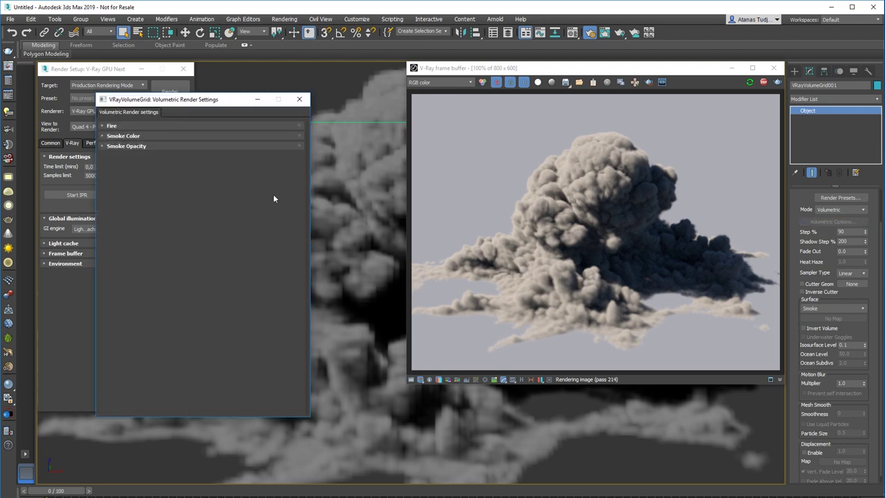
{"action": "left_click", "coordinate": [138, 146]}
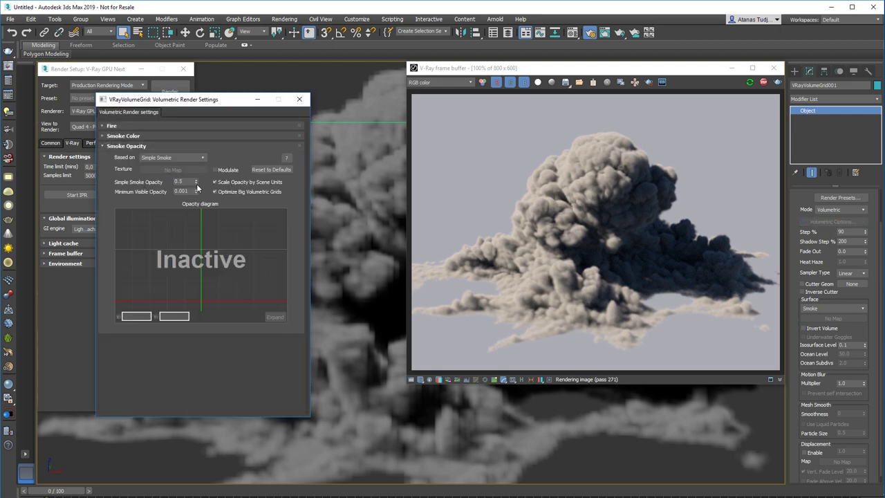
Lower the cloud's simple smoke opacity to 0.03.
{"action": "left_click_drag", "start_coordinate": [196, 185], "coordinate": [195, 195]}
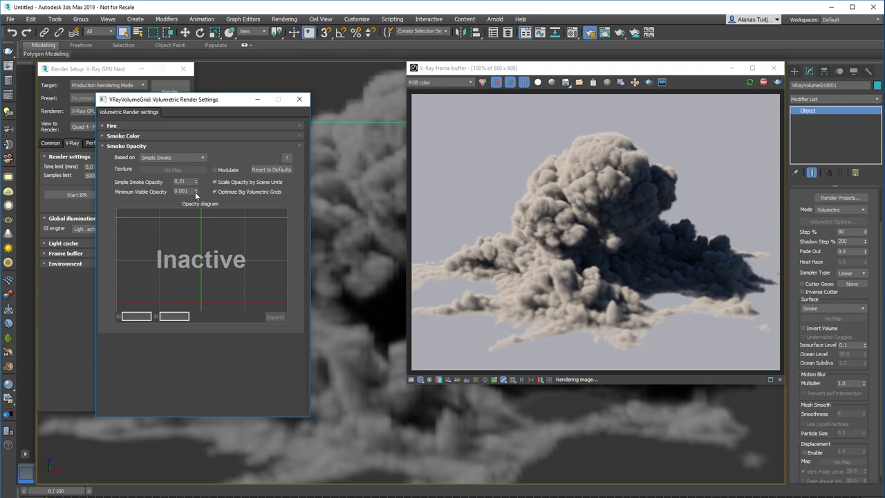
{"action": "double_click", "coordinate": [181, 181]}
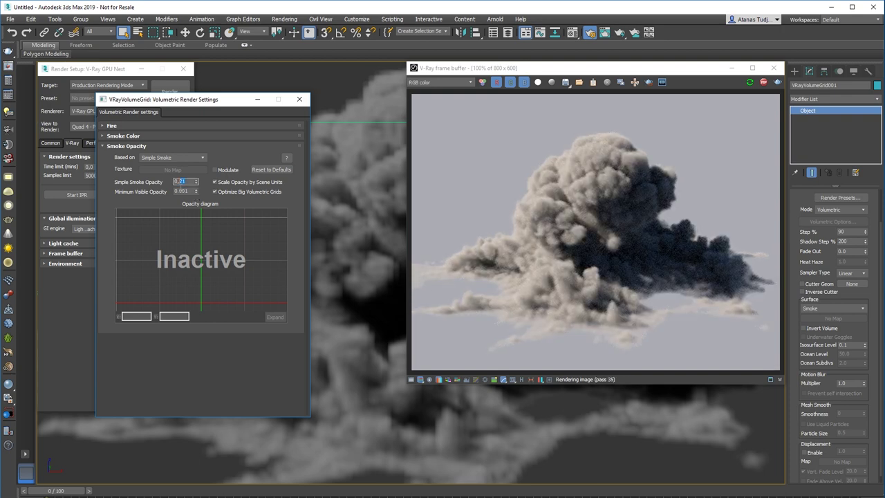
{"action": "type", "text": "0,01"}
{"action": "key", "text": "Return"}
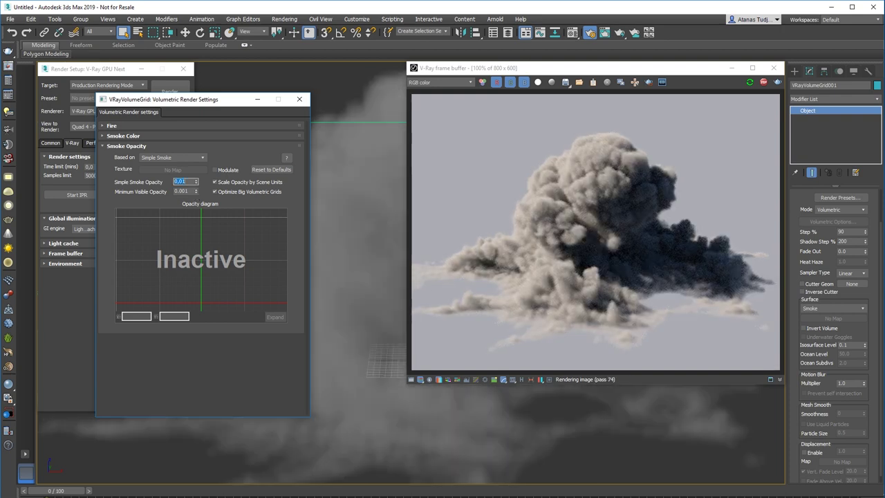
{"action": "left_click", "coordinate": [197, 180]}
{"action": "left_click", "coordinate": [197, 181]}
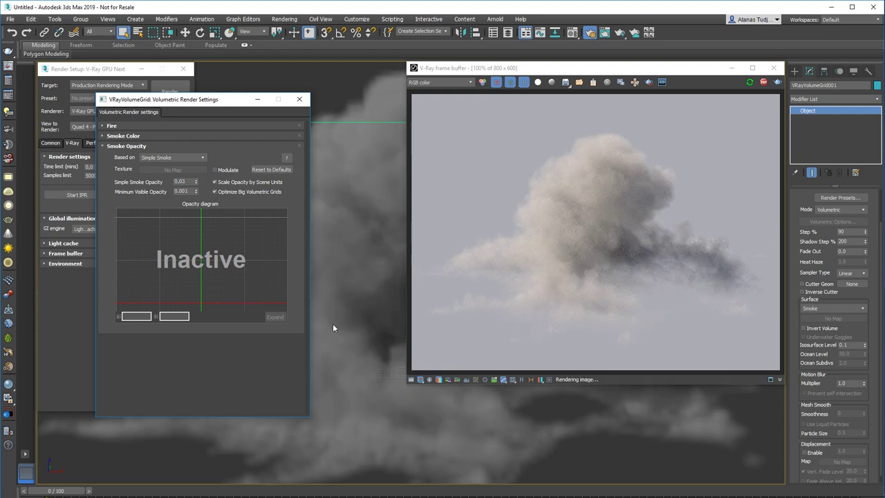
Set the smoke color scattering of the cloud to Ray-traced (GI only).
{"action": "middle_click_drag", "start_coordinate": [360, 325], "coordinate": [369, 330], "text": "alt"}
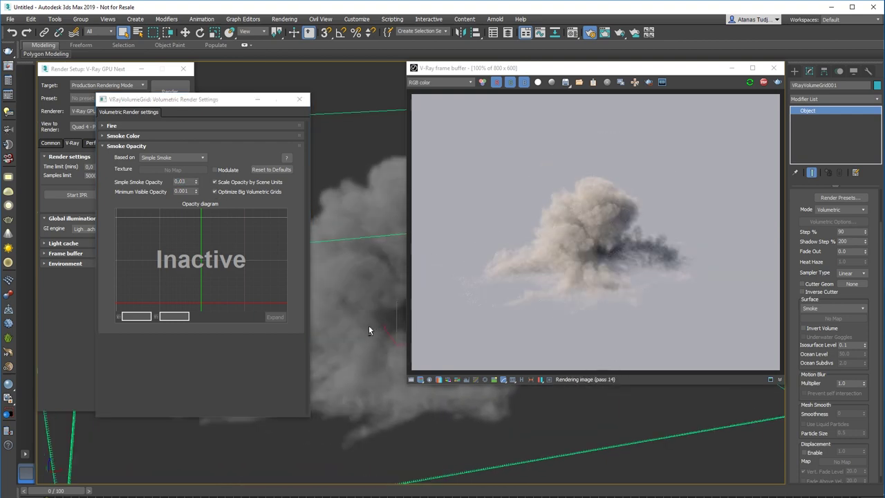
{"action": "left_click", "coordinate": [134, 136]}
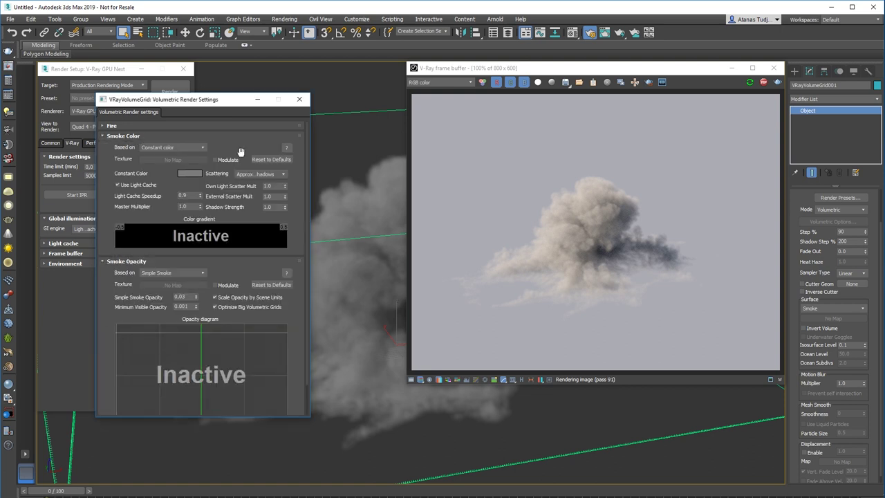
{"action": "left_click", "coordinate": [251, 177]}
{"action": "left_click", "coordinate": [253, 184]}
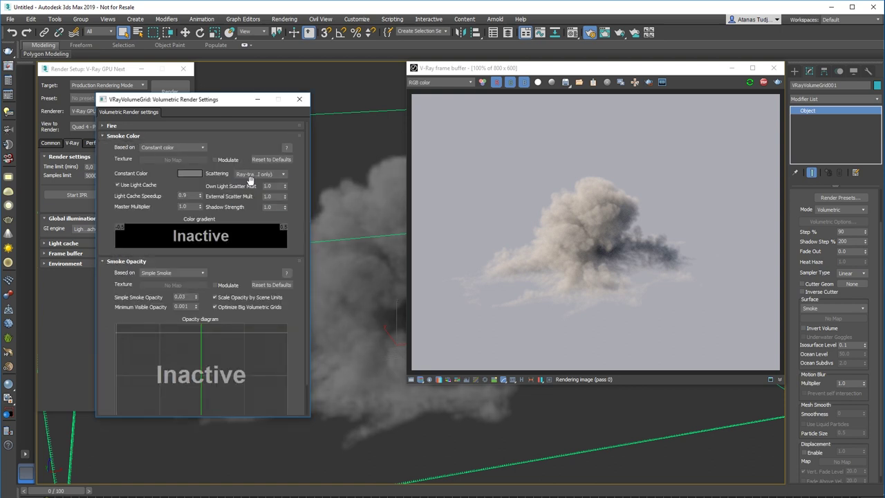
Lighten the cloud's constant smoke color to a neutral grey with a value of 70.
{"action": "middle_click_drag", "start_coordinate": [347, 313], "coordinate": [361, 310], "text": "alt"}
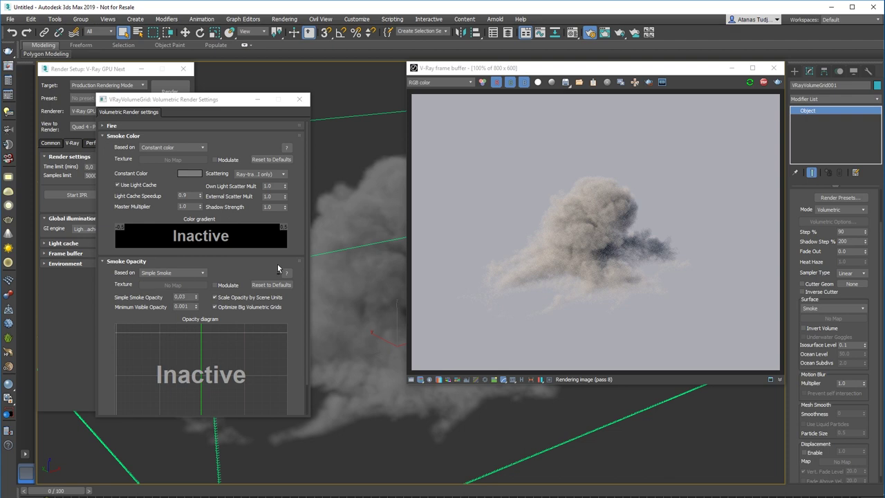
{"action": "left_click", "coordinate": [190, 174]}
{"action": "left_click_drag", "start_coordinate": [273, 109], "coordinate": [273, 81]}
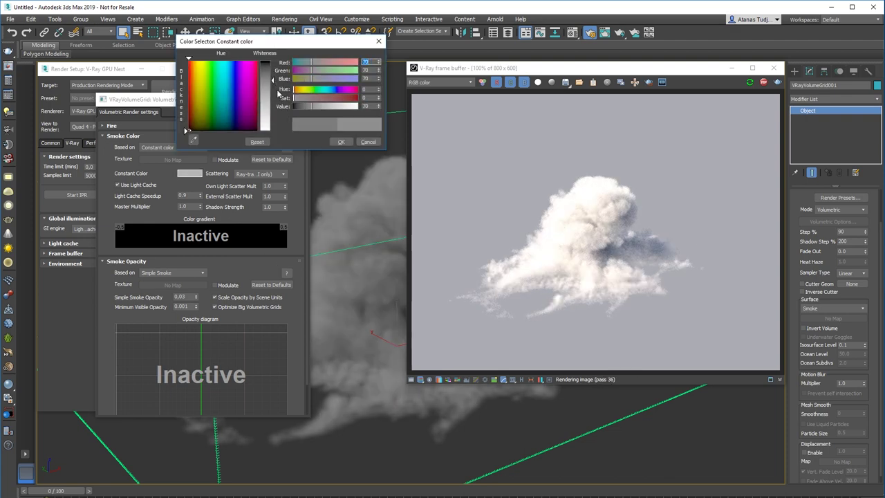
{"action": "left_click", "coordinate": [341, 143]}
Examine the lightened cloud from different angles and distances in the interactive render.
{"action": "middle_click_drag", "start_coordinate": [338, 157], "coordinate": [357, 289], "text": "alt"}
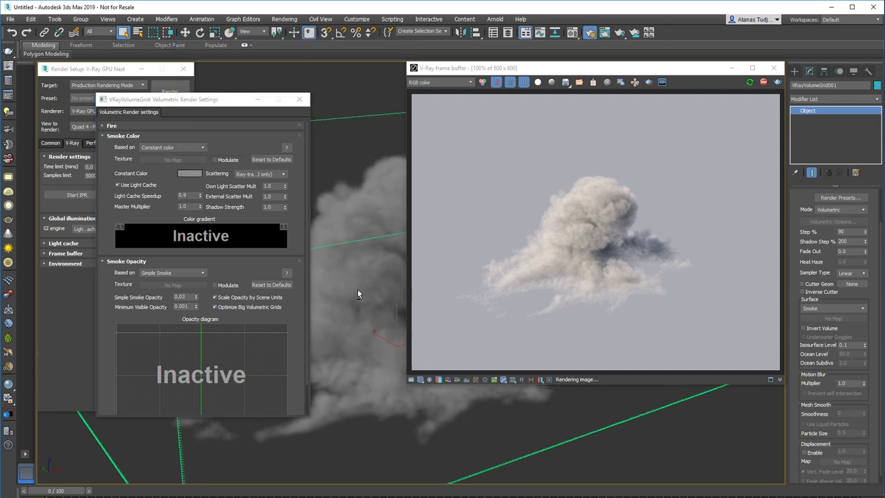
{"action": "scroll", "coordinate": [348, 322], "scroll_direction": "up", "scroll_amount": 2}
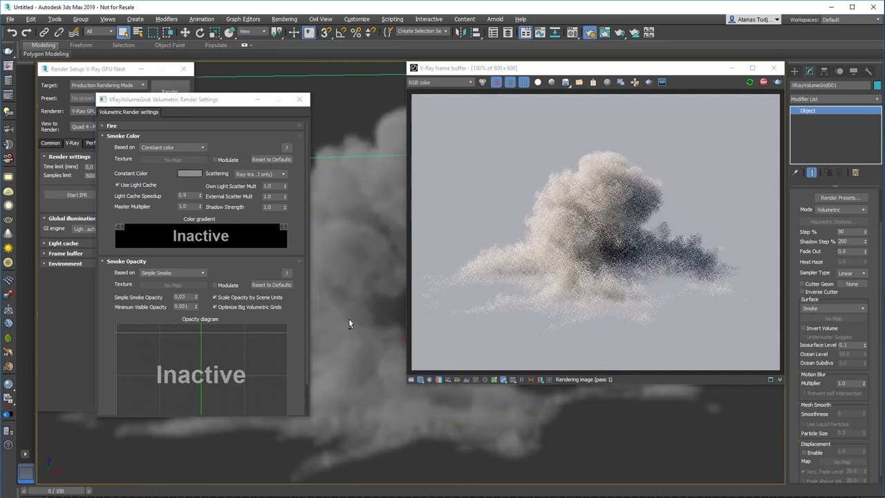
{"action": "middle_click_drag", "start_coordinate": [345, 320], "coordinate": [371, 322], "text": "alt"}
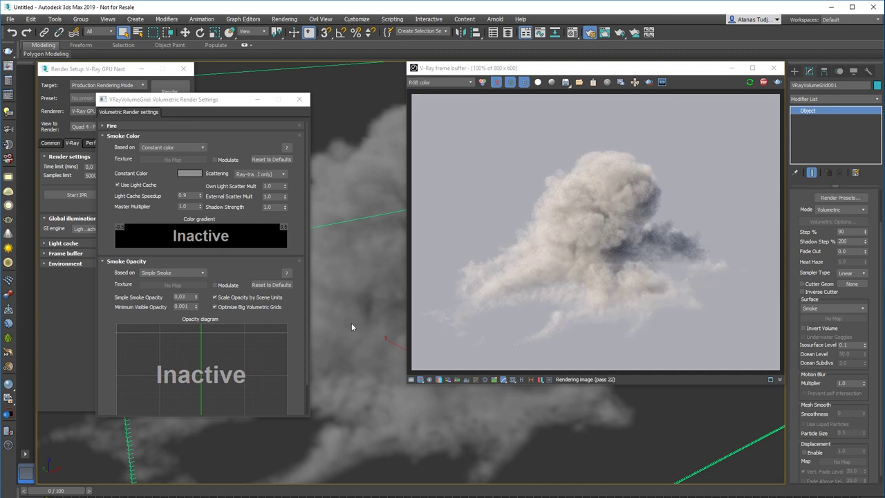
{"action": "scroll", "coordinate": [359, 324], "scroll_direction": "down", "scroll_amount": 2}
{"action": "middle_click_drag", "start_coordinate": [357, 324], "coordinate": [435, 325], "text": "alt"}
{"action": "scroll", "coordinate": [388, 307], "scroll_direction": "up", "scroll_amount": 5}
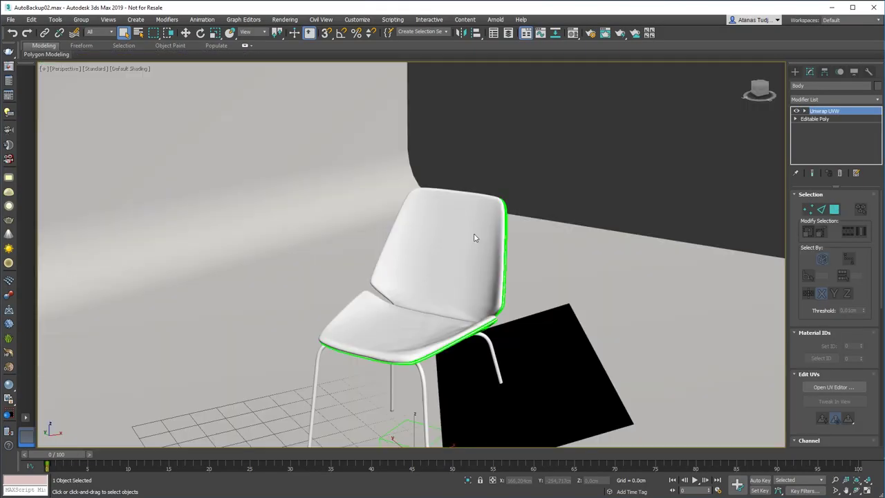
Switch the viewport of the chair scene to the Render_Camera view.
{"action": "middle_click_drag", "start_coordinate": [475, 238], "coordinate": [484, 365], "text": "alt"}
{"action": "left_click", "coordinate": [456, 257]}
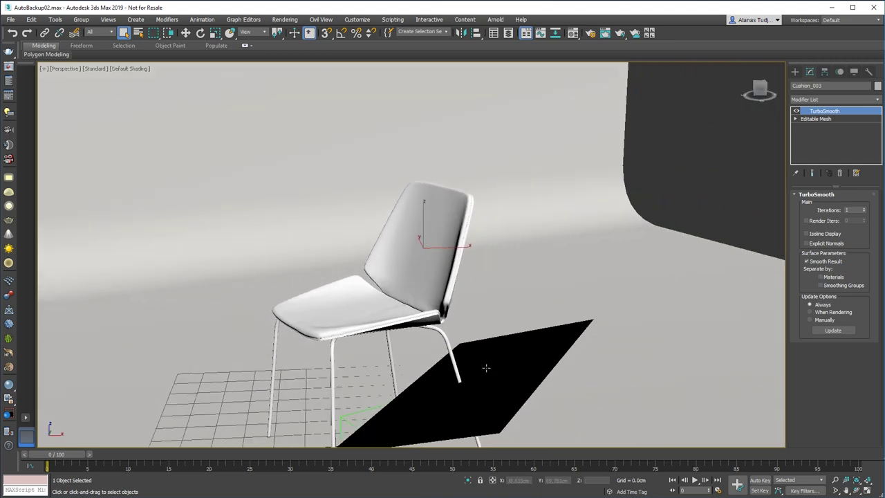
{"action": "key", "text": "c"}
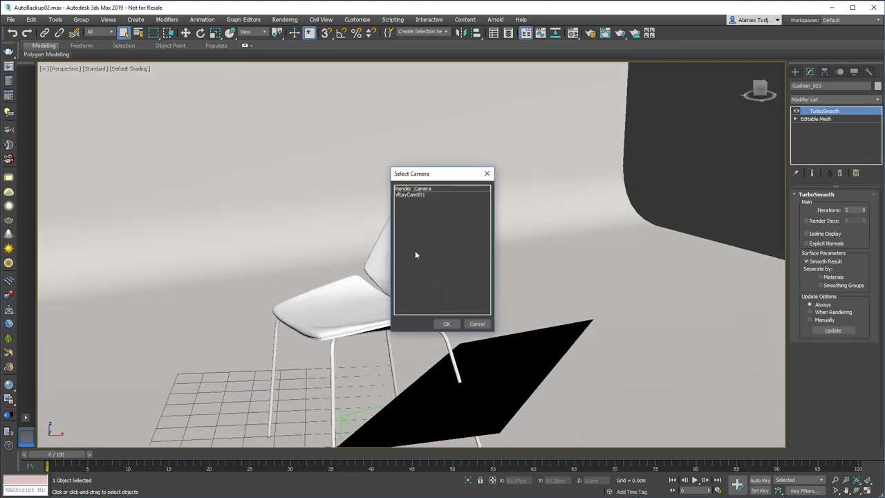
{"action": "double_click", "coordinate": [419, 190]}
Select the chair's body, show its scanned wood material and inspect the body's unwrapped UV layout.
{"action": "left_click", "coordinate": [473, 254]}
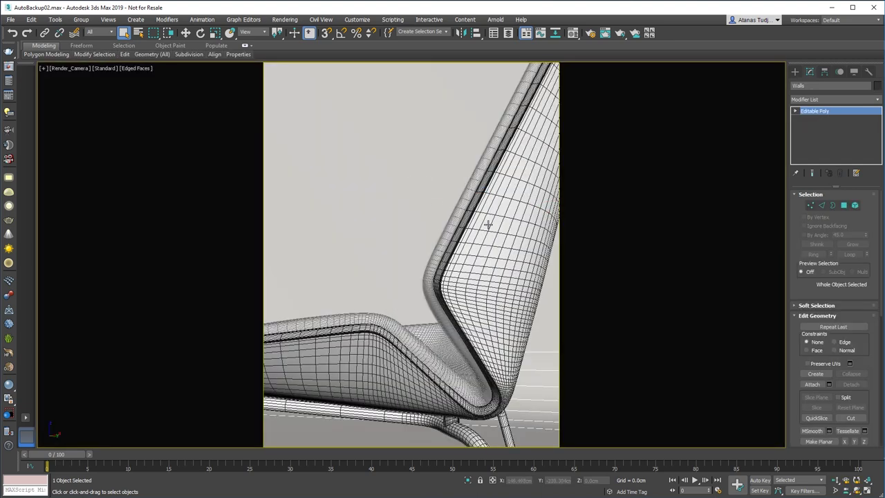
{"action": "key", "text": "m"}
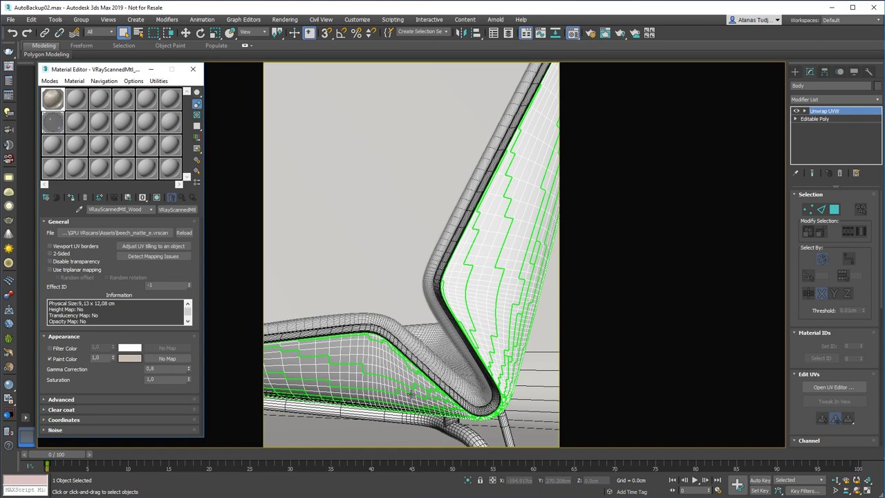
{"action": "left_click", "coordinate": [833, 388]}
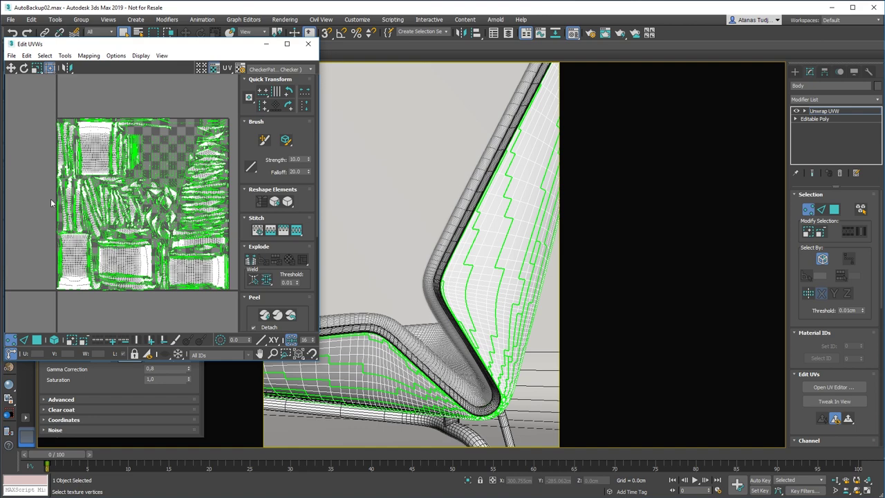
{"action": "left_click", "coordinate": [310, 43]}
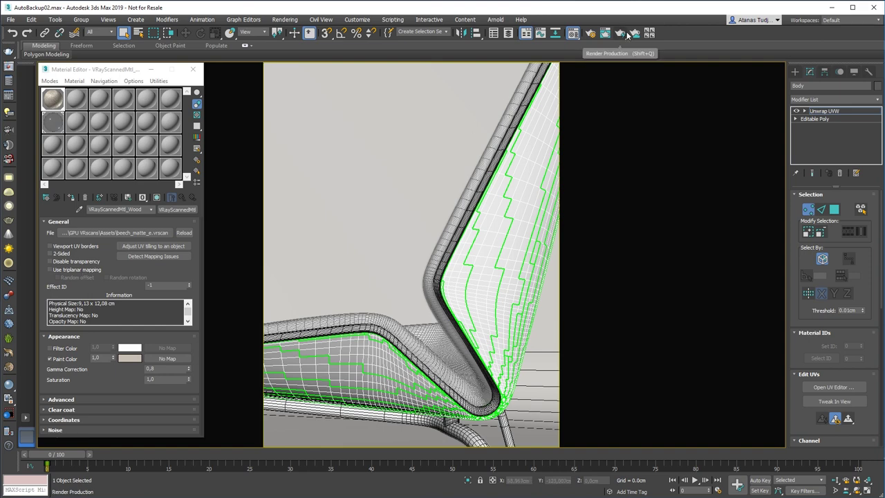
Set the renderer to V-Ray GPU Next and start an interactive render of the chair in an enlarged frame buffer.
{"action": "left_click", "coordinate": [590, 35]}
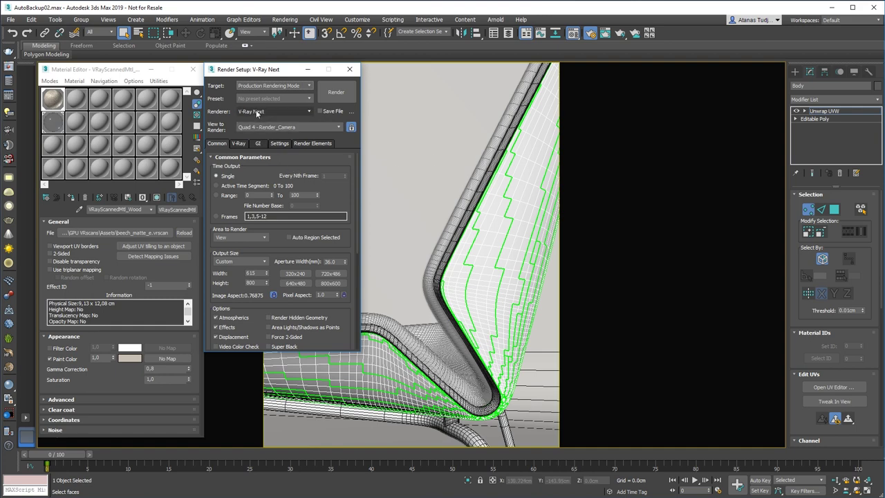
{"action": "left_click", "coordinate": [257, 112]}
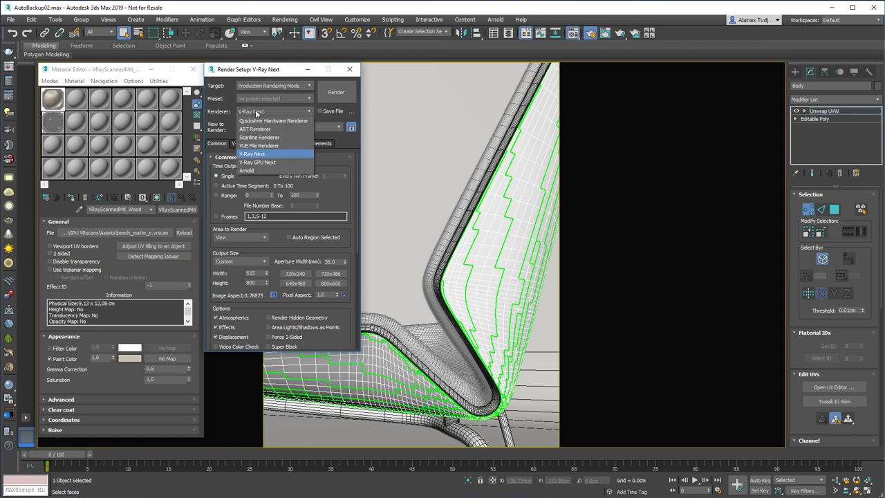
{"action": "left_click", "coordinate": [260, 164]}
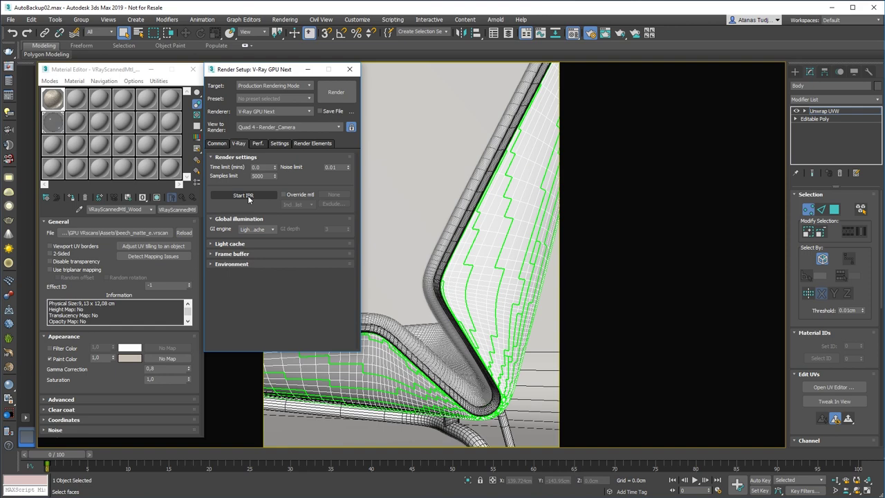
{"action": "left_click", "coordinate": [243, 195]}
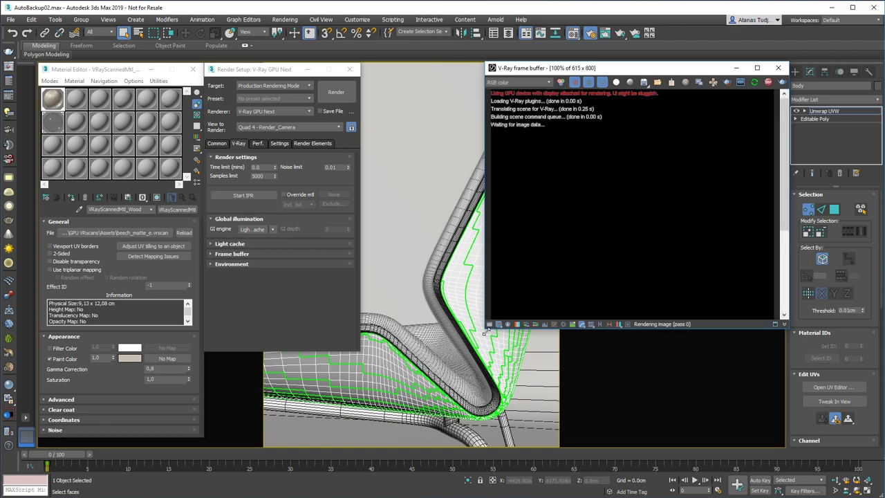
{"action": "left_click_drag", "start_coordinate": [487, 332], "coordinate": [500, 461]}
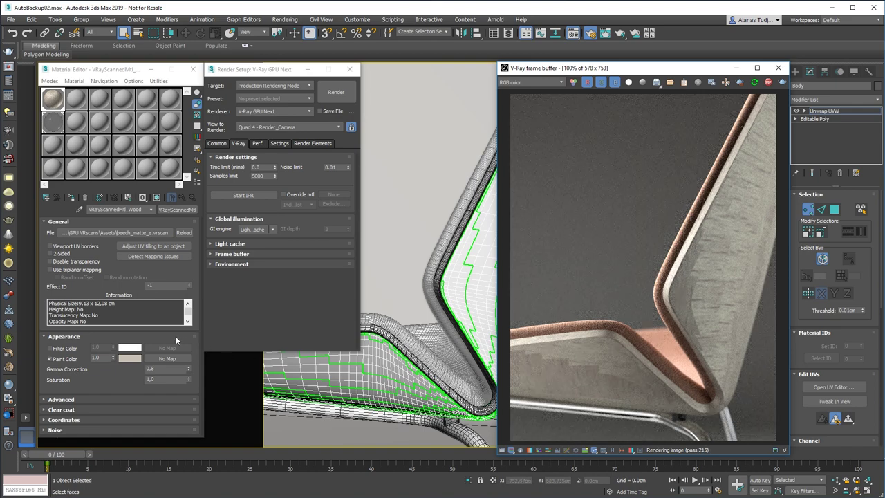
Enable triplanar mapping on the scanned wood material and render regions of the seat's side at 200% zoom.
{"action": "left_click", "coordinate": [67, 270]}
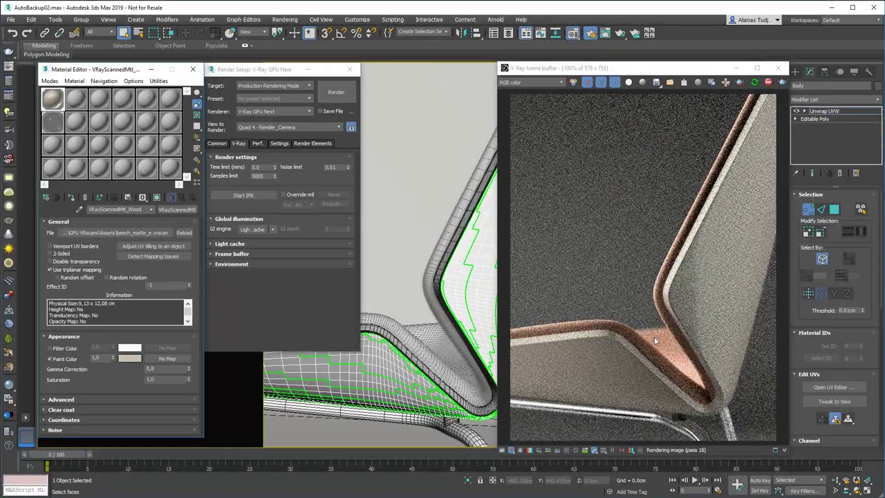
{"action": "left_click", "coordinate": [739, 82]}
{"action": "scroll", "coordinate": [549, 370], "scroll_direction": "up", "scroll_amount": 2}
{"action": "left_click_drag", "start_coordinate": [504, 299], "coordinate": [624, 418]}
{"action": "middle_click_drag", "start_coordinate": [582, 361], "coordinate": [616, 327]}
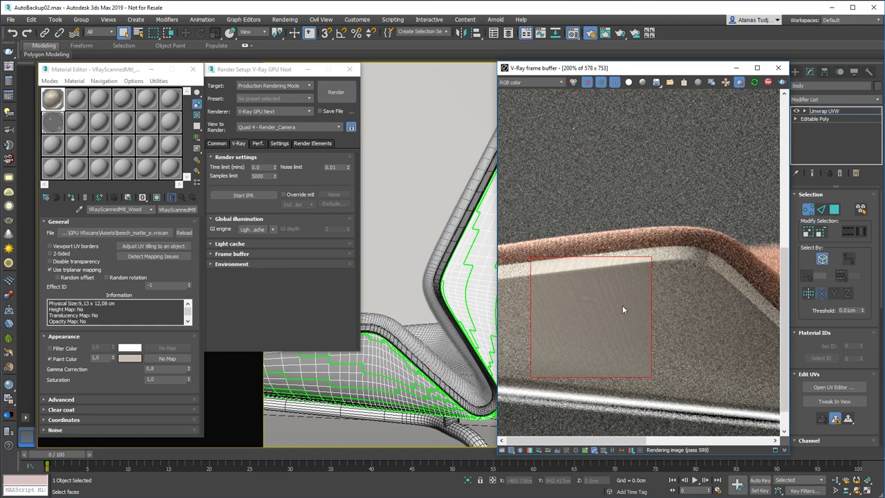
{"action": "left_click_drag", "start_coordinate": [734, 256], "coordinate": [557, 380]}
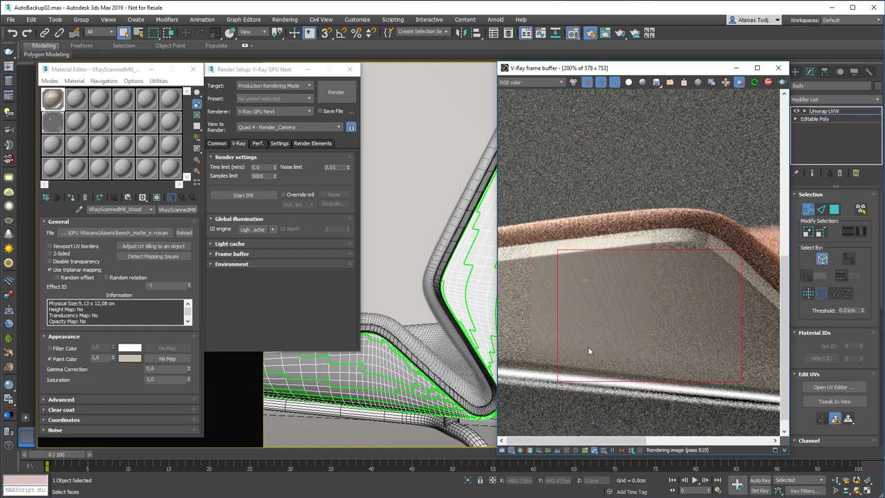
{"action": "left_click_drag", "start_coordinate": [588, 235], "coordinate": [498, 335]}
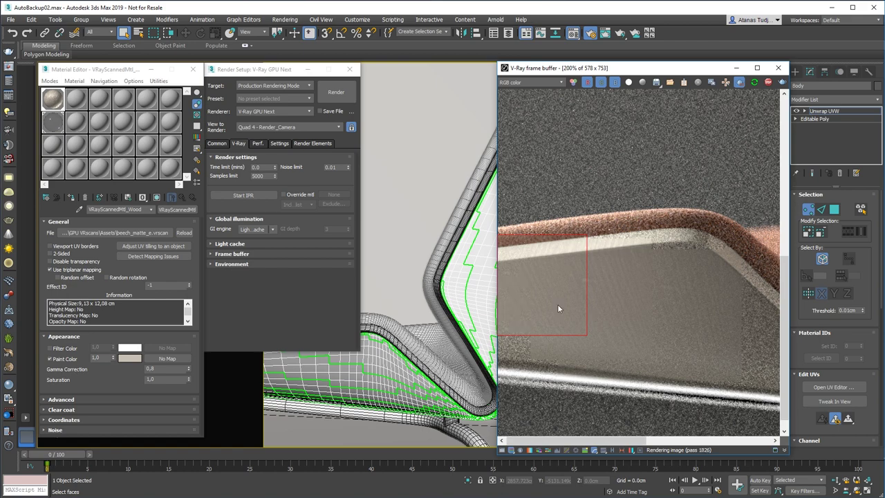
Review the wood material's tiling coordinates and try the random offset option of its triplanar mapping.
{"action": "left_click", "coordinate": [70, 420]}
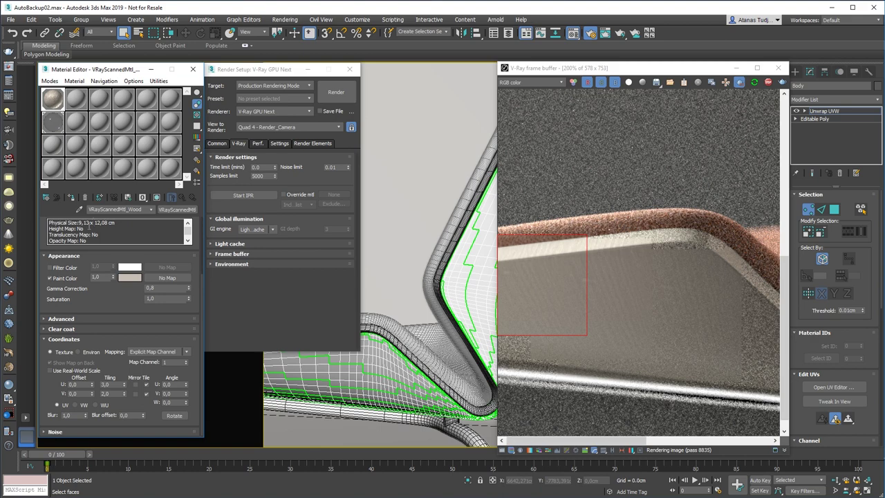
{"action": "scroll", "coordinate": [125, 253], "scroll_direction": "up", "scroll_amount": 3}
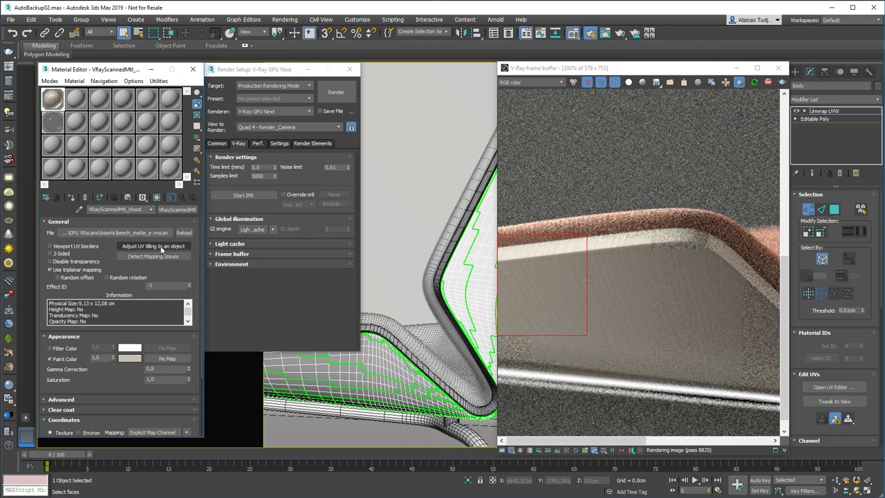
{"action": "left_click_drag", "start_coordinate": [111, 337], "coordinate": [114, 246]}
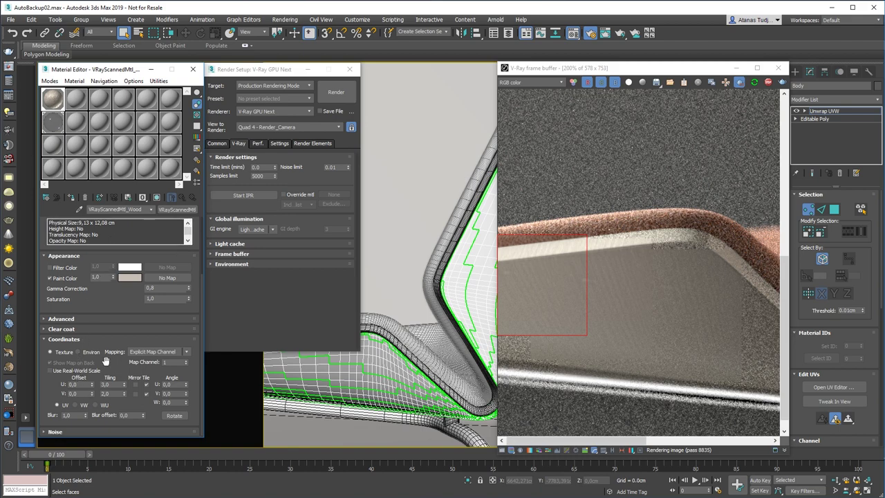
{"action": "scroll", "coordinate": [92, 304], "scroll_direction": "up", "scroll_amount": 3}
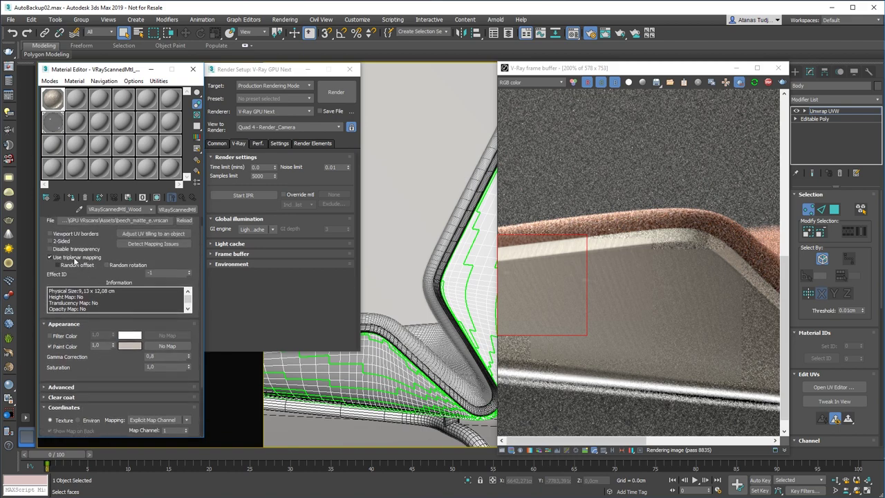
{"action": "left_click", "coordinate": [95, 264]}
{"action": "left_click_drag", "start_coordinate": [107, 365], "coordinate": [112, 290]}
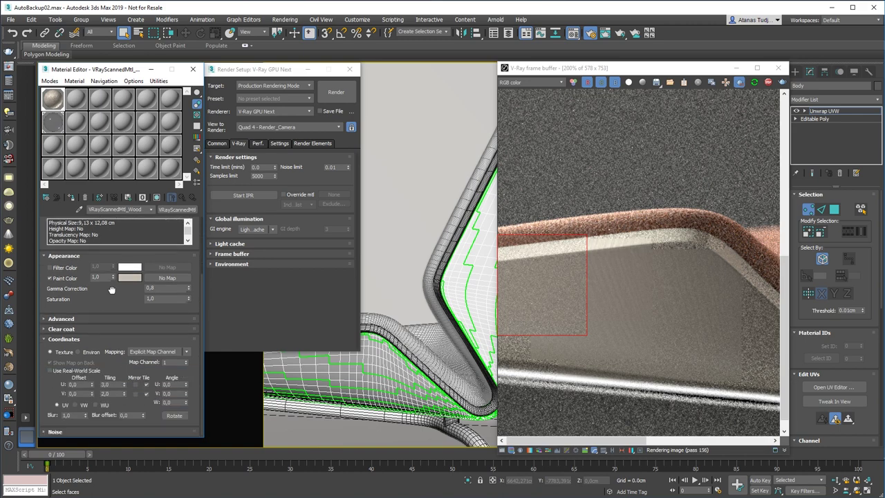
{"action": "left_click", "coordinate": [65, 339]}
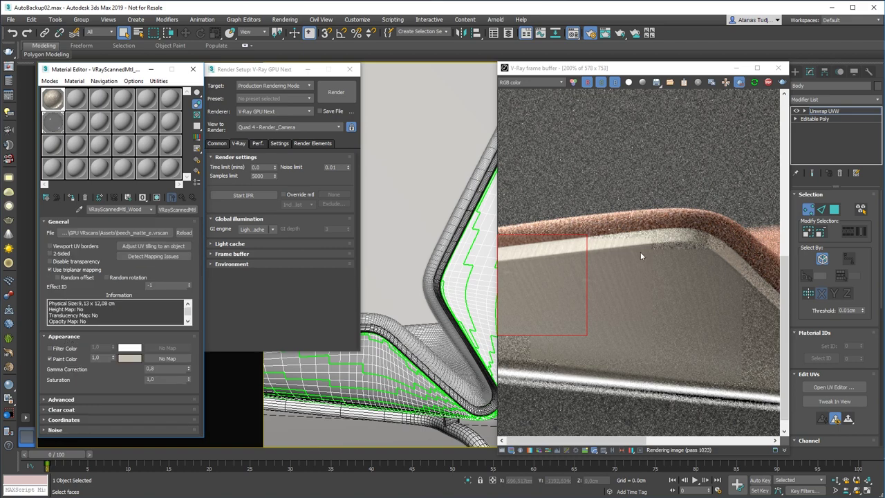
Return the frame buffer to 100% zoom, turn off region rendering and stop the interactive render.
{"action": "scroll", "coordinate": [640, 251], "scroll_direction": "down", "scroll_amount": 1}
{"action": "left_click", "coordinate": [739, 83]}
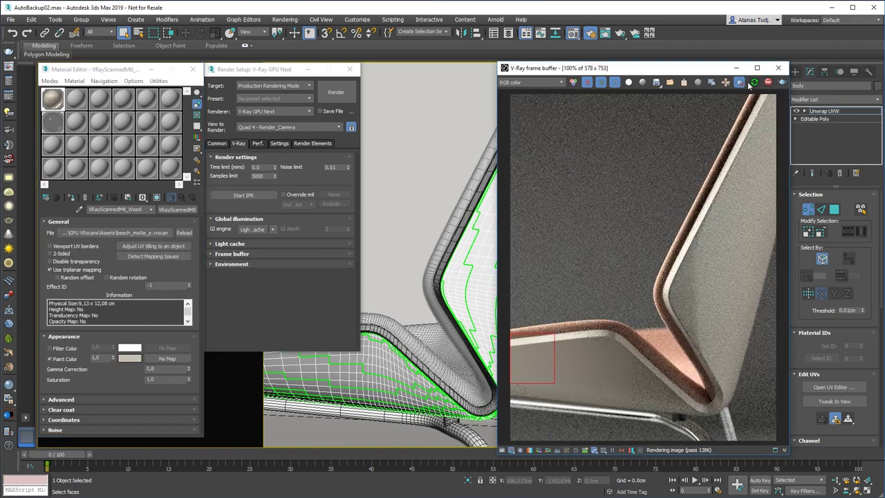
{"action": "left_click", "coordinate": [740, 84]}
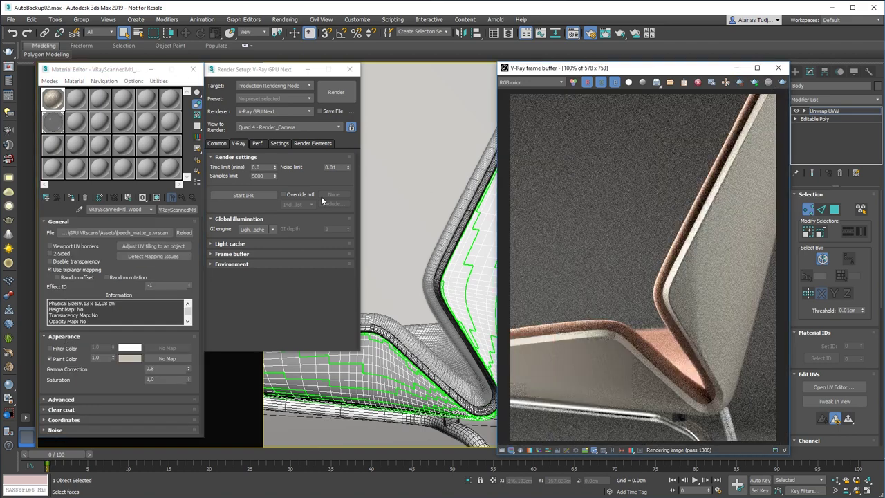
Add the VRayGlobalIllumination, VRayLighting and VRayReflection render elements to the chair scene.
{"action": "left_click", "coordinate": [314, 144]}
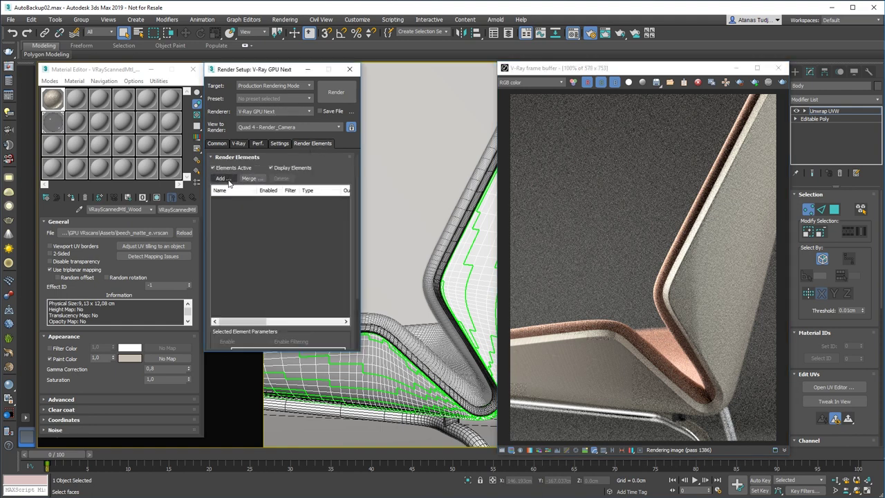
{"action": "left_click", "coordinate": [222, 178]}
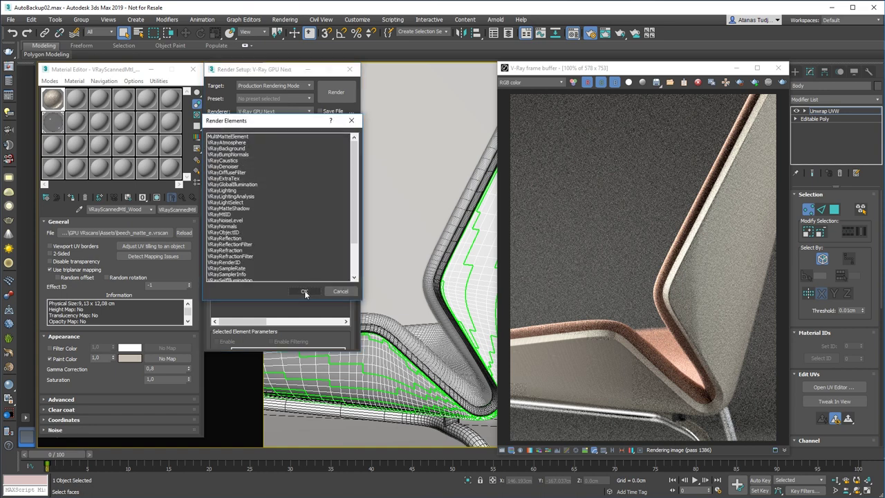
{"action": "left_click", "coordinate": [229, 184]}
{"action": "left_click", "coordinate": [226, 190], "text": "ctrl"}
{"action": "scroll", "coordinate": [224, 198], "scroll_direction": "down", "scroll_amount": 1}
{"action": "scroll", "coordinate": [223, 198], "scroll_direction": "down", "scroll_amount": 2}
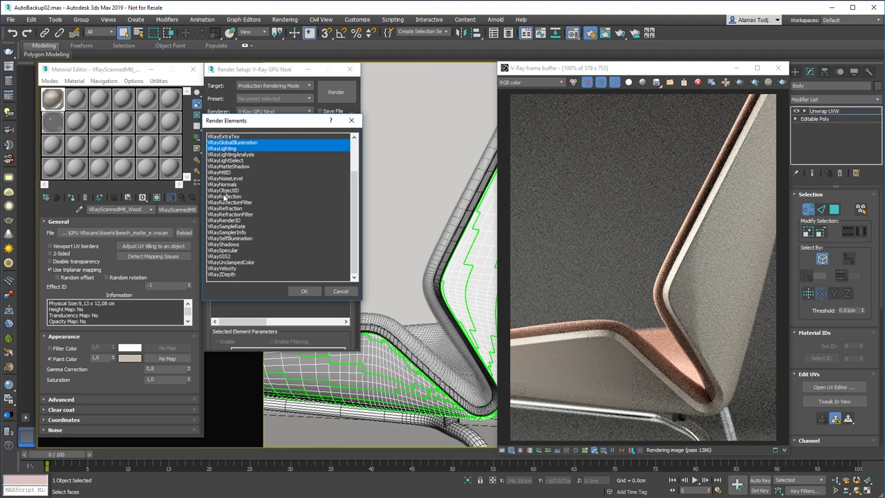
{"action": "left_click", "coordinate": [227, 198], "text": "shift"}
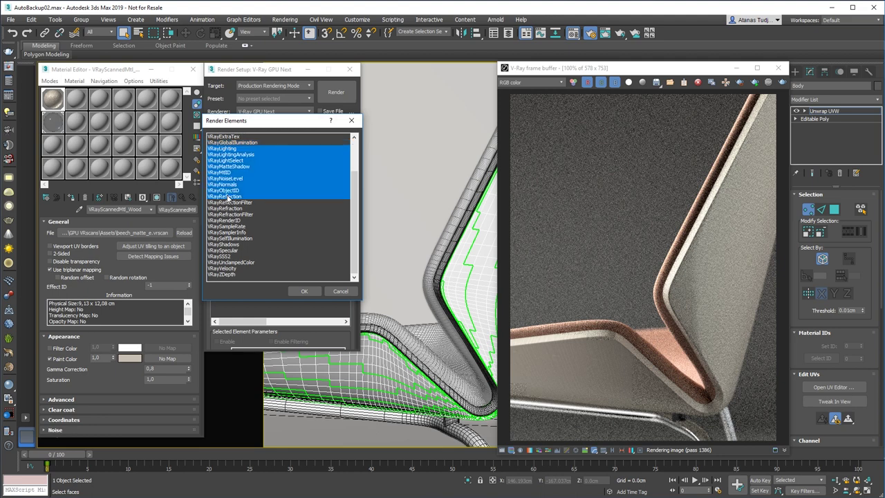
{"action": "left_click", "coordinate": [228, 199]}
{"action": "left_click", "coordinate": [224, 148], "text": "ctrl"}
{"action": "left_click", "coordinate": [224, 142], "text": "ctrl"}
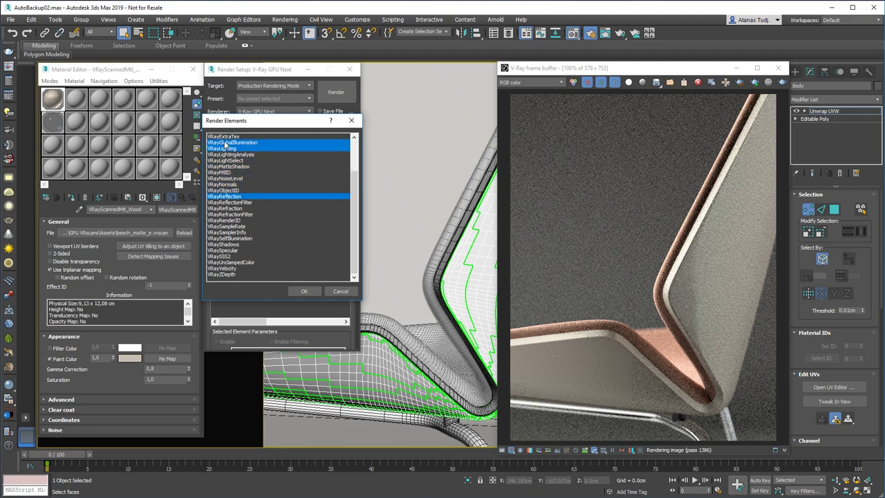
{"action": "left_click", "coordinate": [295, 291]}
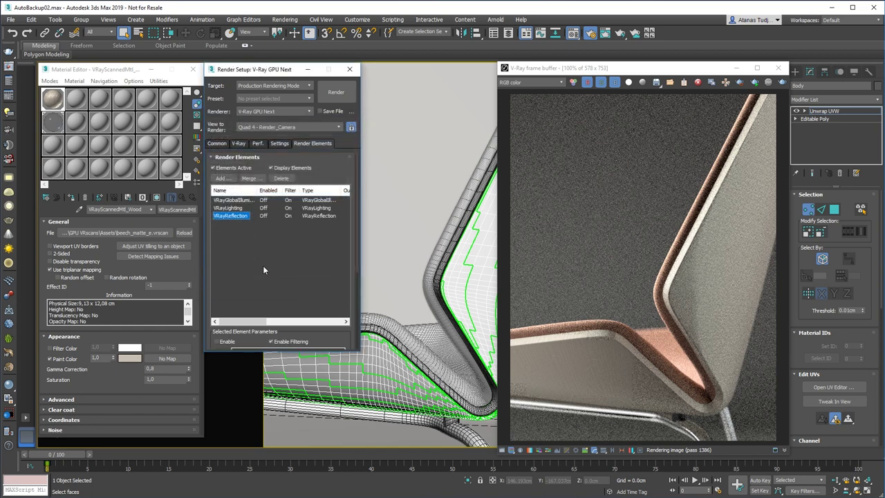
Render the chair scene and view its VRayGlobalIllumination, VRayLighting and VRayReflection elements in the frame buffer, returning to RGB color.
{"action": "left_click_drag", "start_coordinate": [255, 190], "coordinate": [275, 191]}
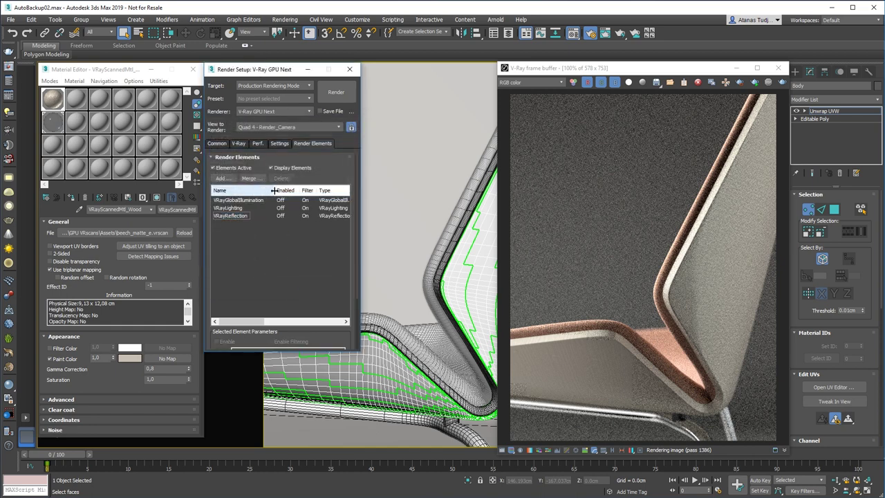
{"action": "left_click", "coordinate": [333, 94]}
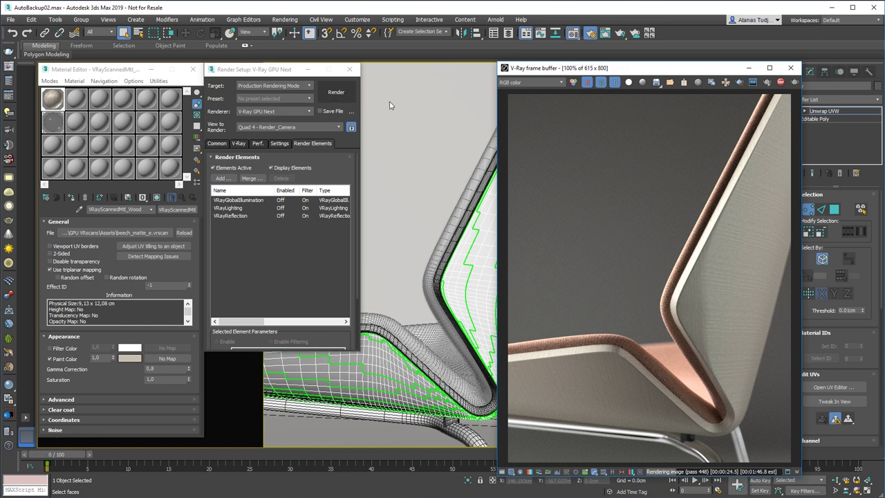
{"action": "left_click", "coordinate": [528, 81]}
{"action": "left_click", "coordinate": [534, 109]}
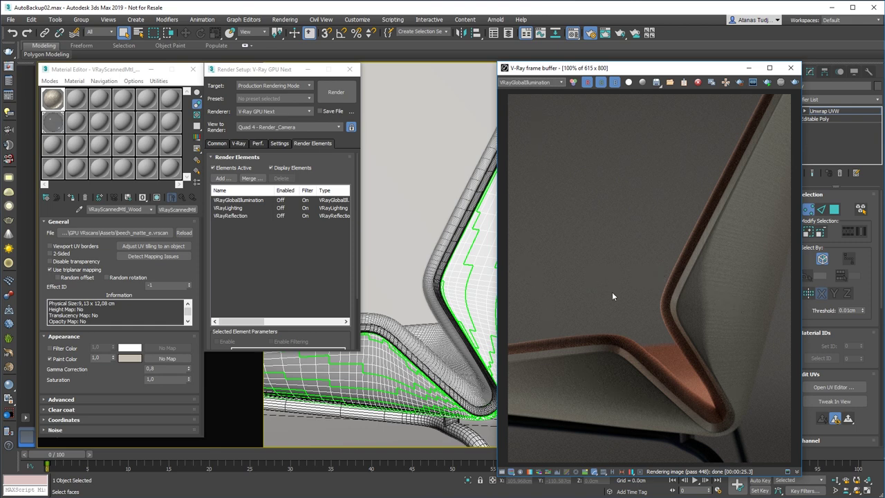
{"action": "left_click", "coordinate": [532, 82]}
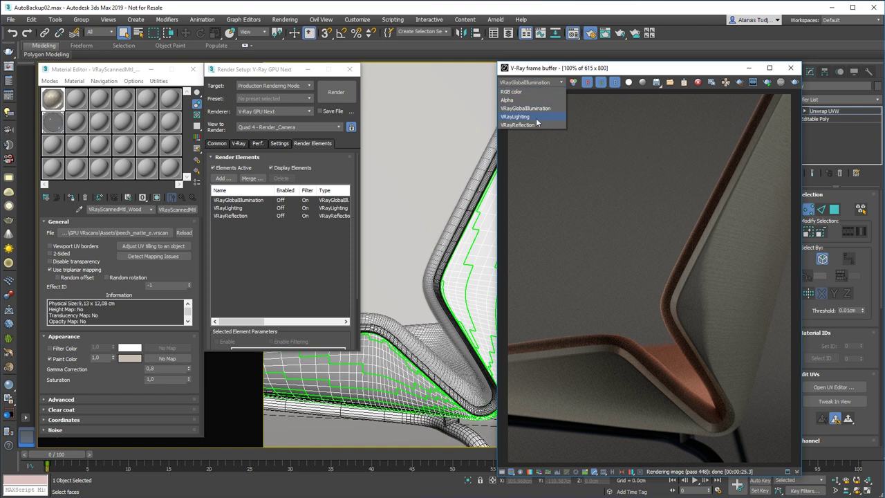
{"action": "left_click", "coordinate": [537, 117]}
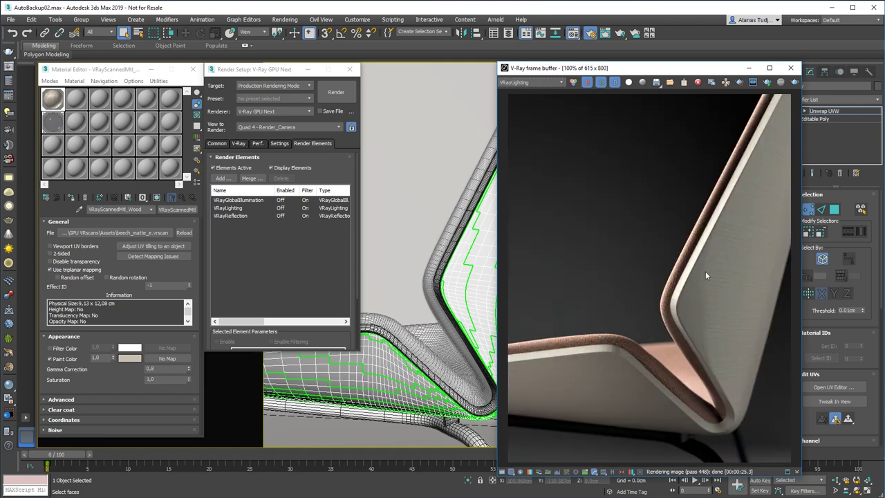
{"action": "left_click", "coordinate": [535, 82]}
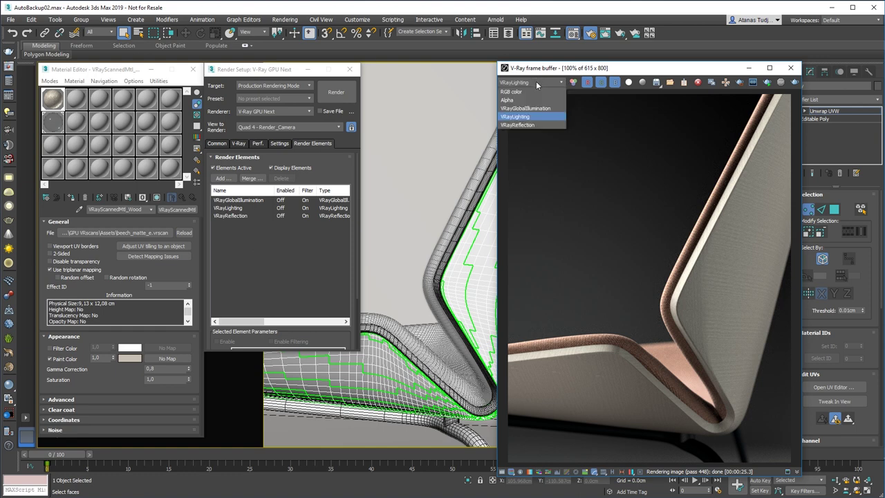
{"action": "left_click", "coordinate": [527, 125]}
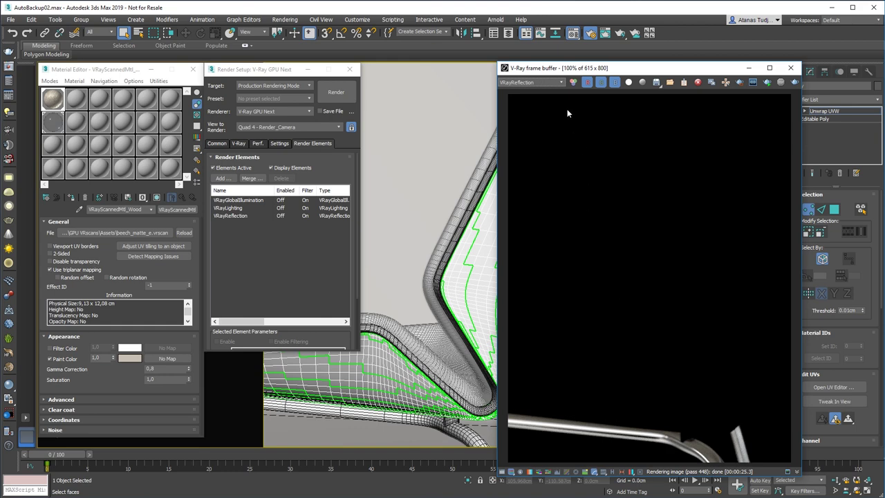
{"action": "left_click", "coordinate": [537, 83]}
{"action": "left_click", "coordinate": [535, 89]}
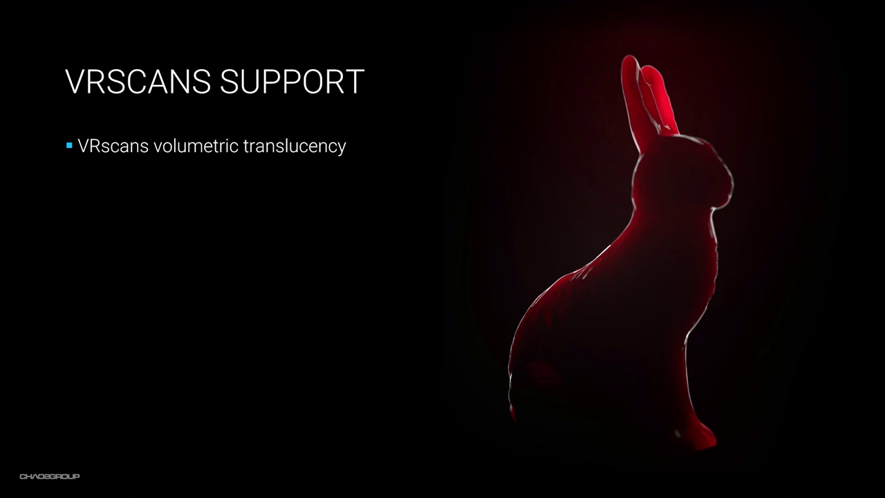
{"action": "key", "text": "Right"}
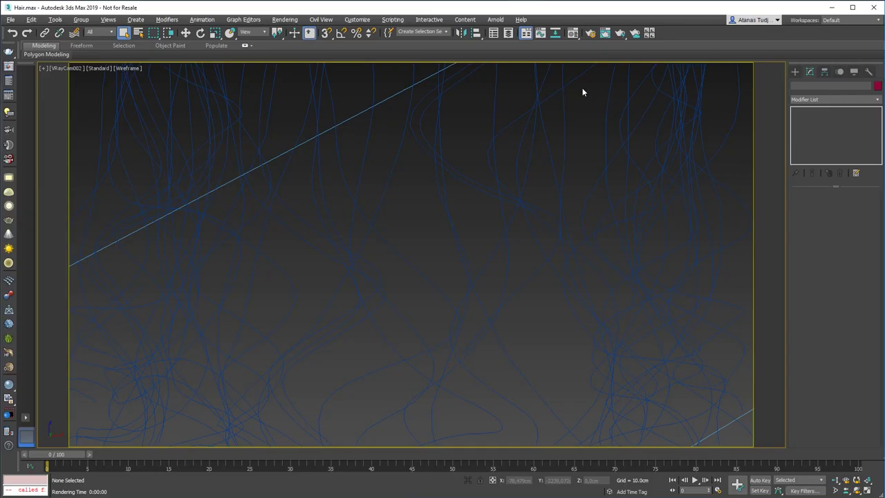
In the Hair.max scene, open the Material Editor and start an interactive render of the hair in the V-Ray frame buffer.
{"action": "left_click", "coordinate": [576, 89]}
{"action": "key", "text": "m"}
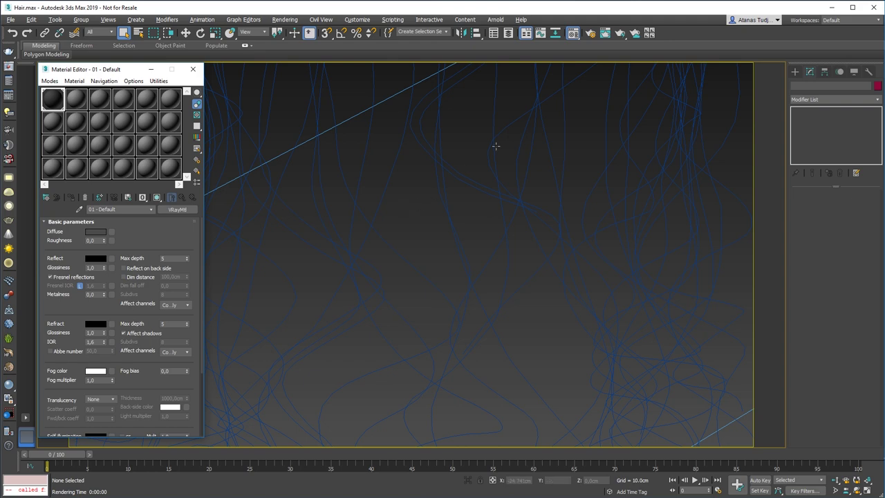
{"action": "key", "text": "shift+q"}
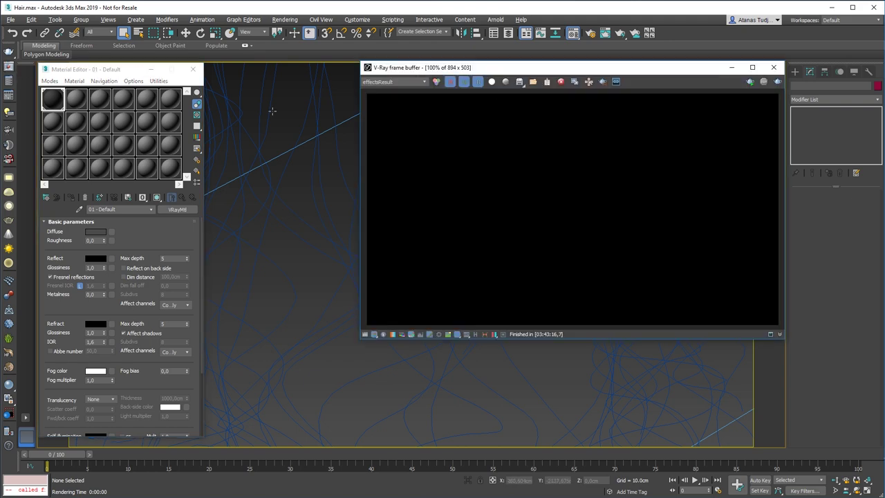
{"action": "left_click", "coordinate": [751, 82]}
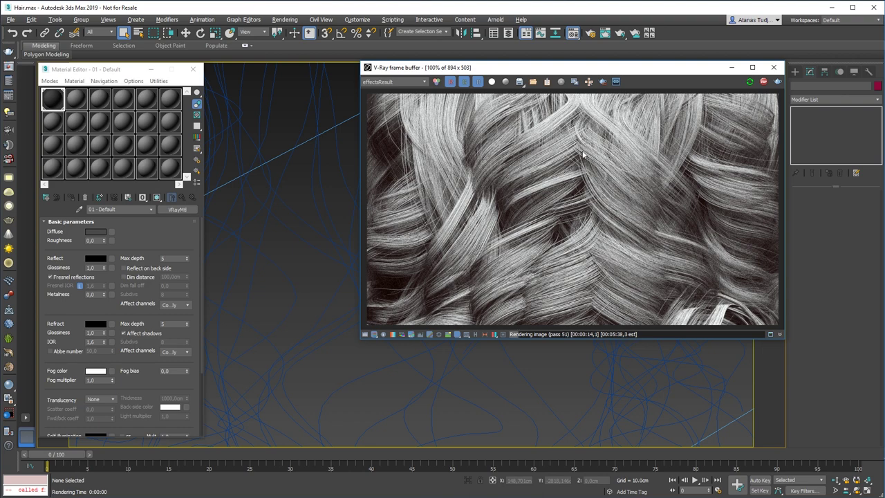
Change the hair material 01 - Default from VRayMtl to VRayHairNextMtl.
{"action": "left_click", "coordinate": [193, 209]}
{"action": "left_click", "coordinate": [374, 242]}
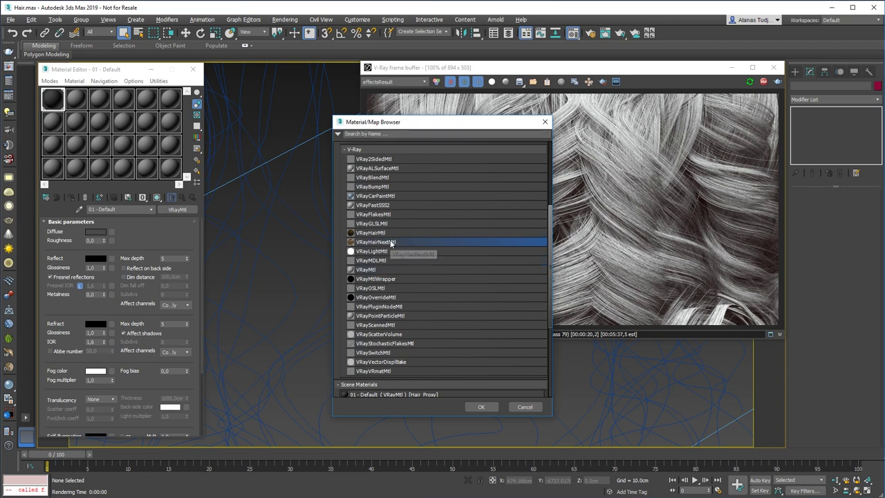
{"action": "left_click", "coordinate": [482, 407]}
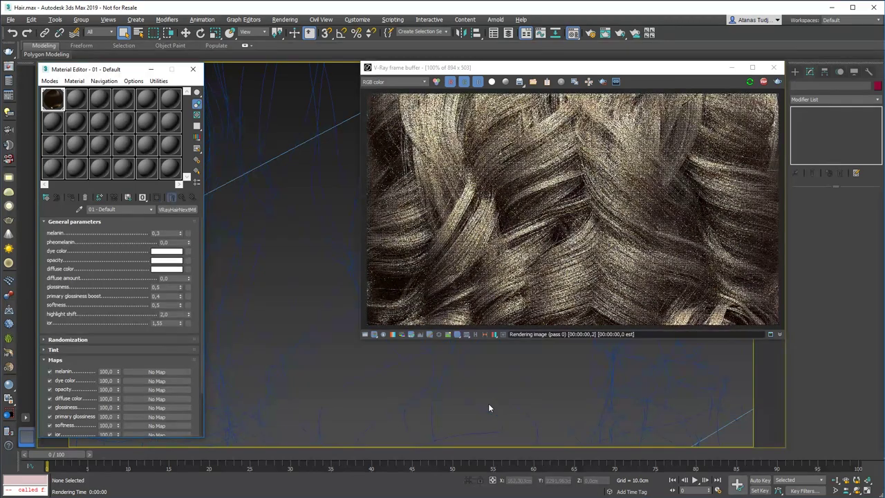
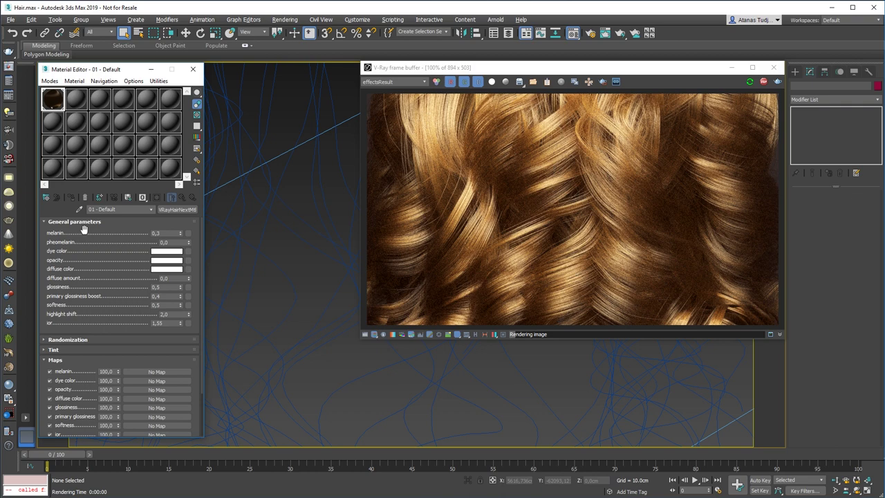
Enable region rendering and render vertical hair strips with melanin 0.12 at the image's right edge and 0.43 just right of centre.
{"action": "left_click", "coordinate": [602, 82]}
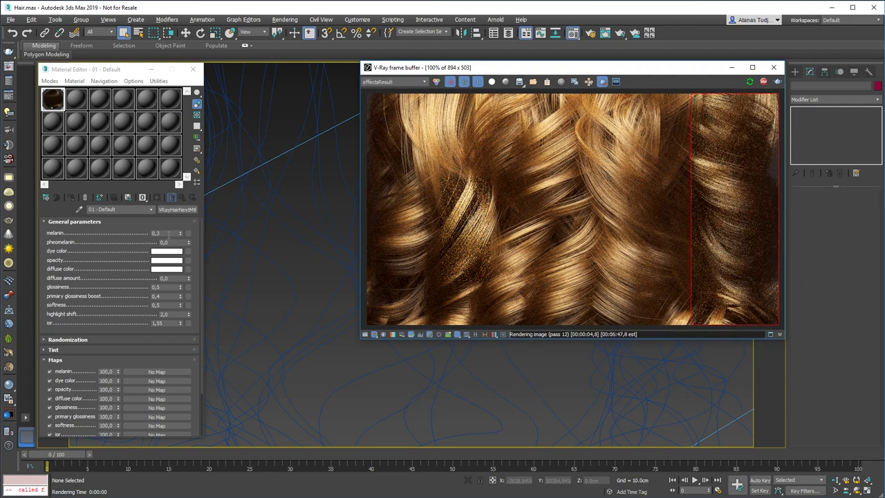
{"action": "left_click_drag", "start_coordinate": [180, 233], "coordinate": [181, 242]}
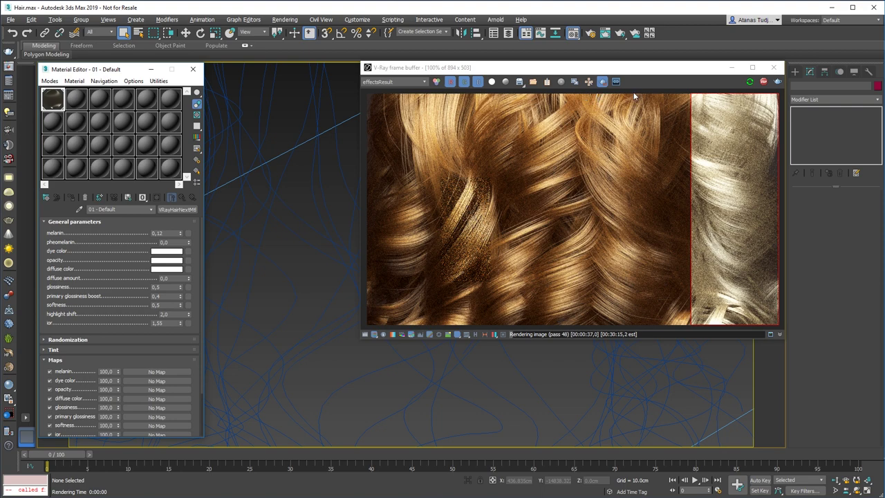
{"action": "left_click_drag", "start_coordinate": [630, 93], "coordinate": [562, 367]}
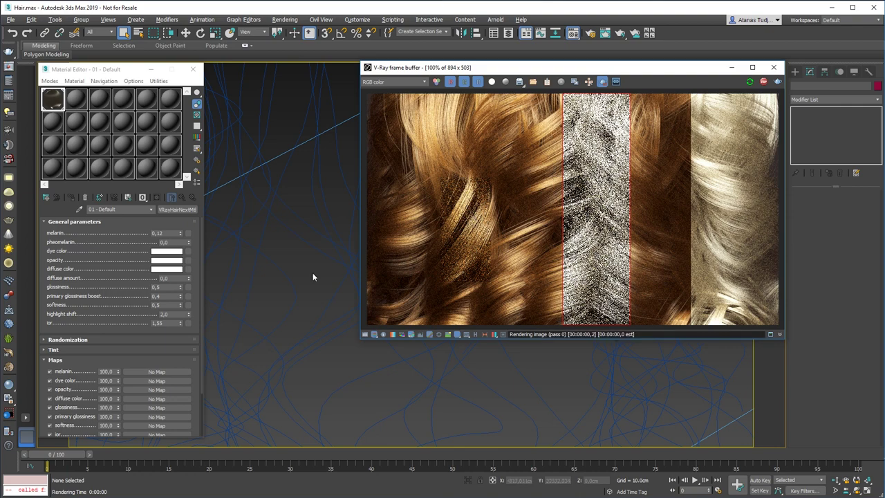
{"action": "left_click_drag", "start_coordinate": [179, 236], "coordinate": [182, 220]}
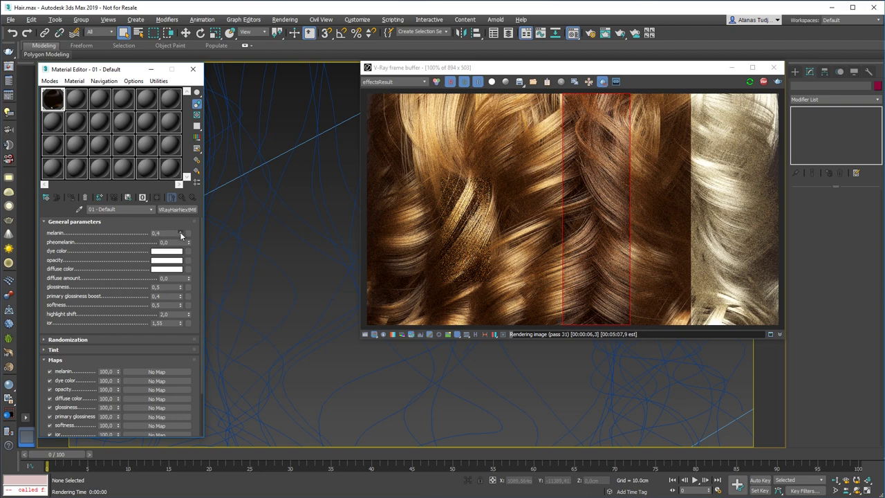
{"action": "left_click_drag", "start_coordinate": [180, 232], "coordinate": [180, 230]}
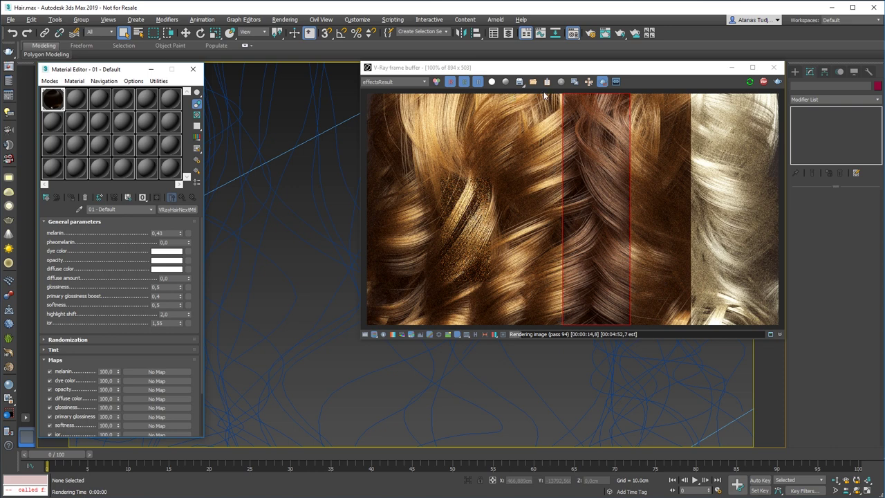
Set pheomelanin to 0.94 and region render the next two hair strips to the left, with melanin at 0.68 and 1.0.
{"action": "left_click", "coordinate": [564, 100]}
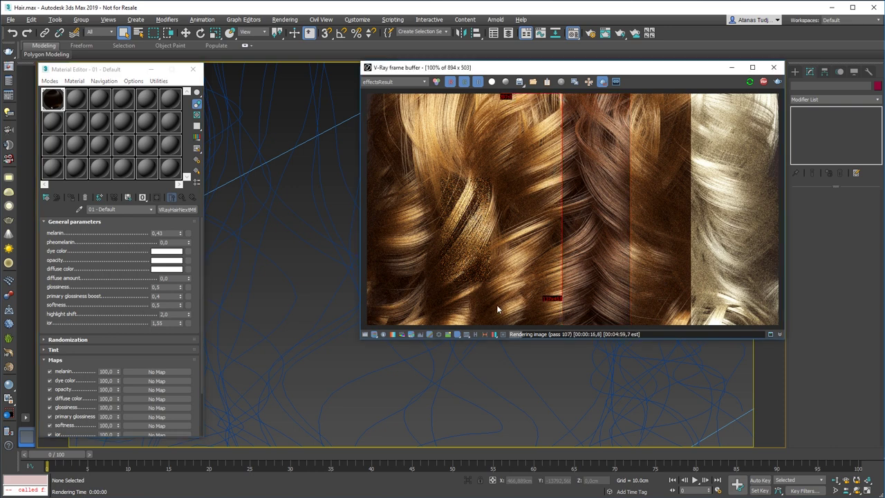
{"action": "left_click_drag", "start_coordinate": [474, 337], "coordinate": [494, 339]}
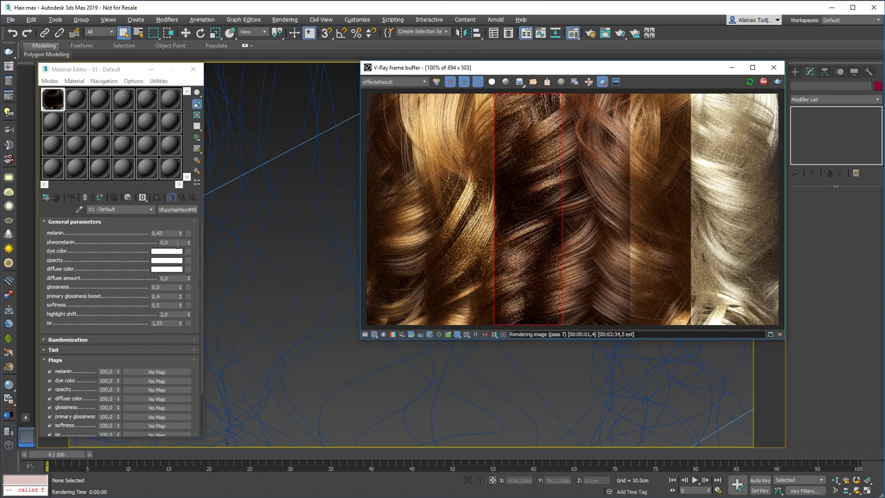
{"action": "left_click_drag", "start_coordinate": [190, 243], "coordinate": [193, 199]}
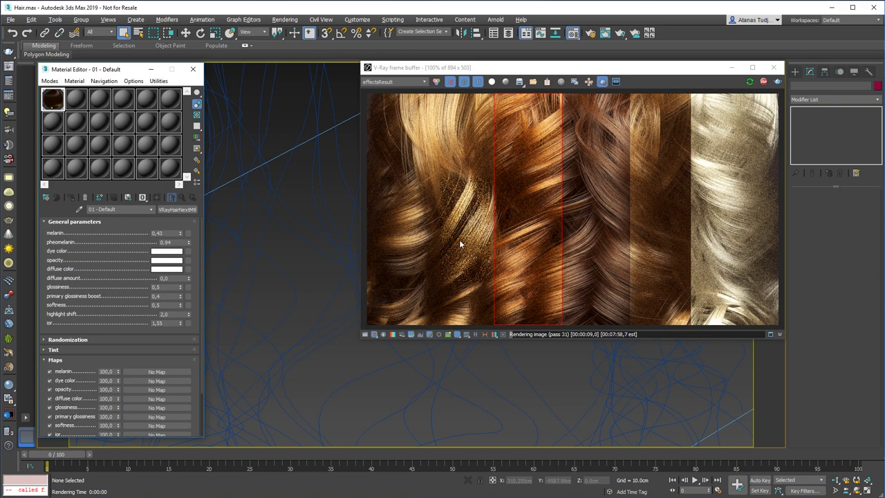
{"action": "left_click_drag", "start_coordinate": [179, 232], "coordinate": [181, 225]}
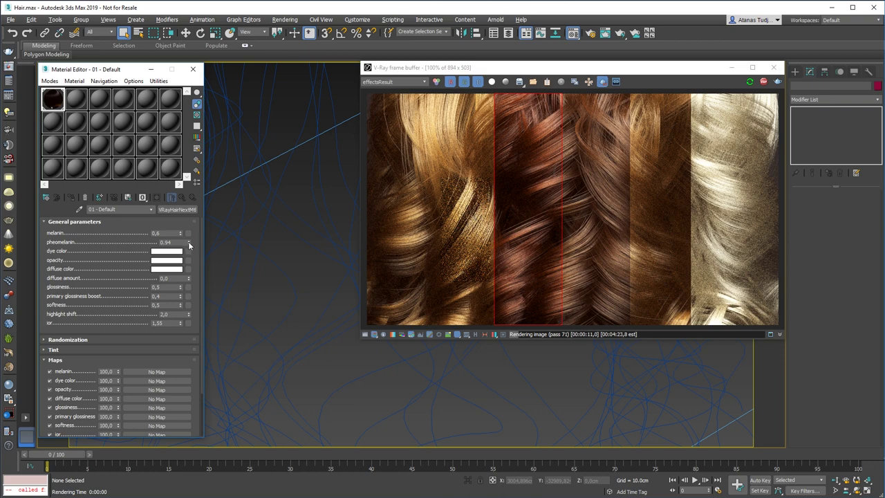
{"action": "left_click_drag", "start_coordinate": [181, 232], "coordinate": [180, 227]}
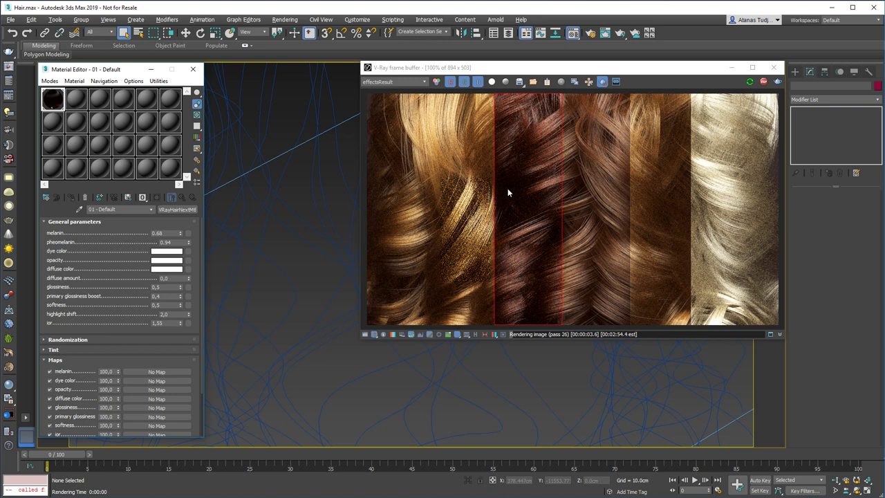
{"action": "left_click", "coordinate": [495, 94]}
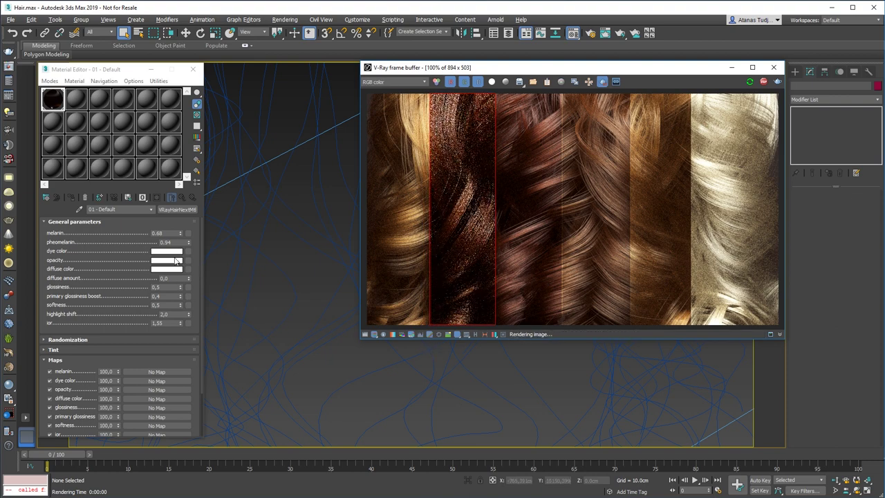
{"action": "left_click_drag", "start_coordinate": [182, 233], "coordinate": [182, 204]}
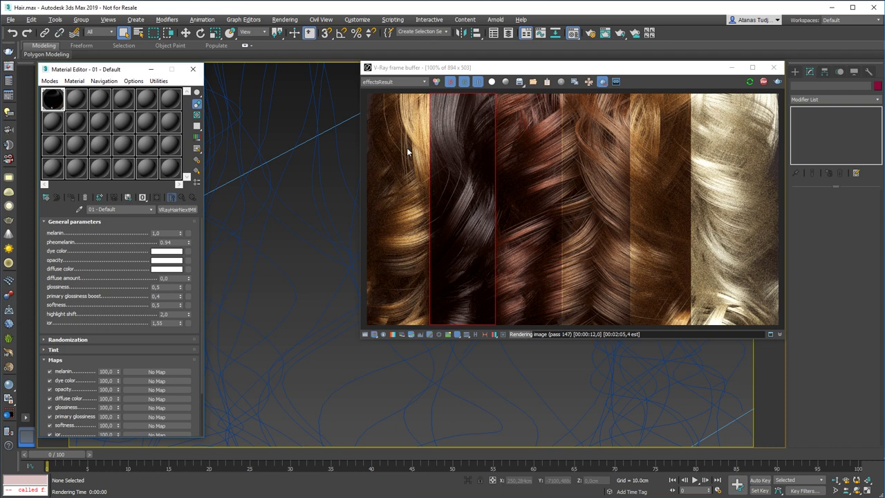
Region render the leftmost hair strip with both pheomelanin and melanin set to 0.0.
{"action": "left_click", "coordinate": [430, 94]}
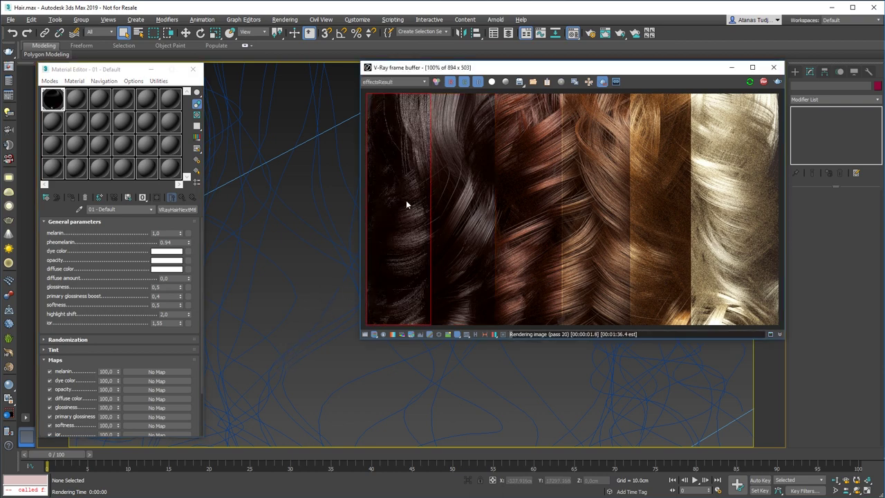
{"action": "right_click", "coordinate": [188, 242]}
{"action": "left_click_drag", "start_coordinate": [179, 233], "coordinate": [180, 231]}
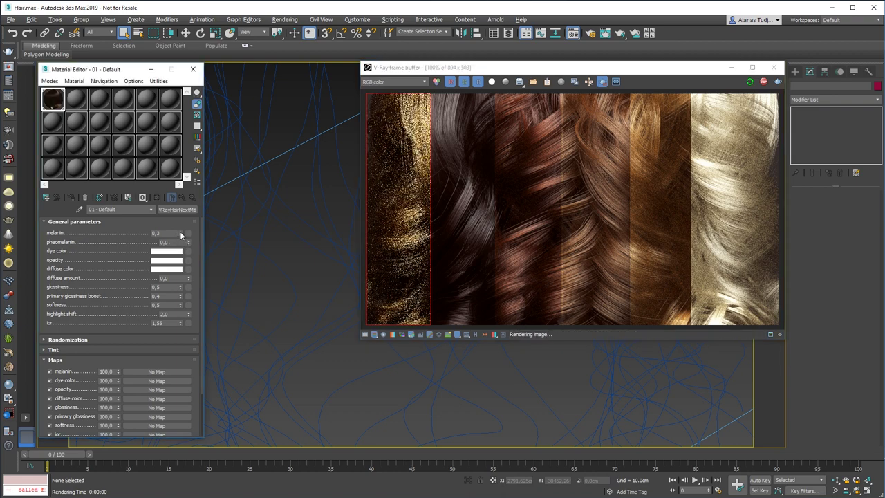
{"action": "left_click", "coordinate": [180, 233]}
{"action": "type", "text": "0"}
{"action": "key", "text": "Return"}
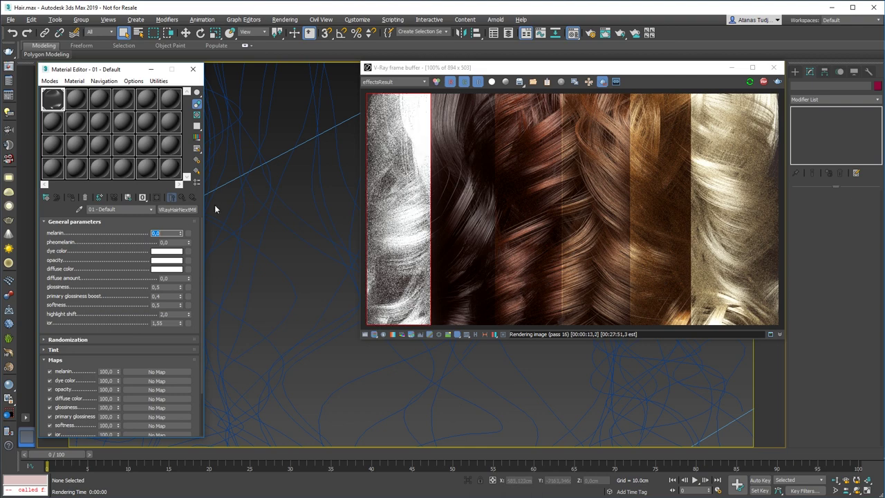
Set the hair's dye color to a dark red with saturation 221 and value 100, and set melanin to 0.21.
{"action": "left_click", "coordinate": [158, 256]}
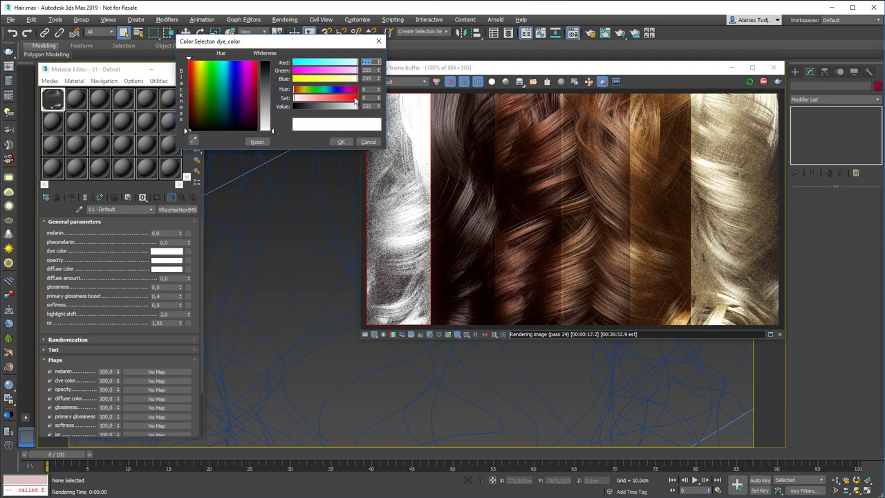
{"action": "left_click_drag", "start_coordinate": [352, 96], "coordinate": [348, 99]}
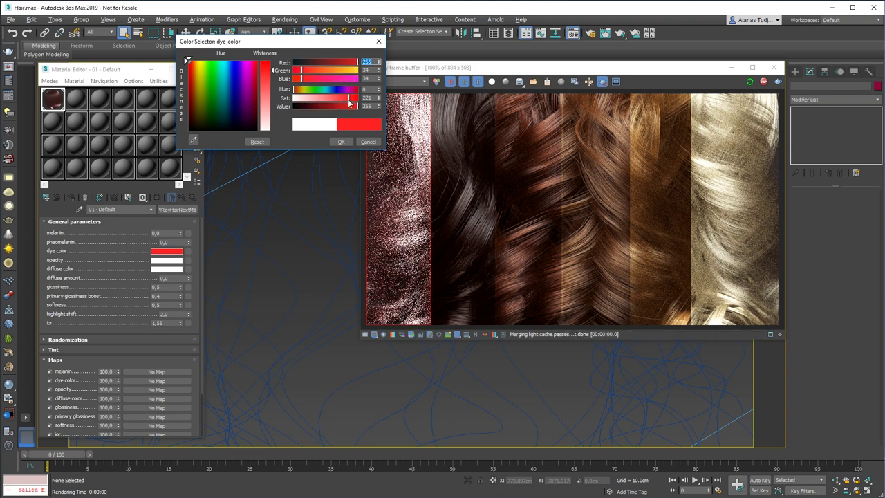
{"action": "left_click", "coordinate": [318, 106]}
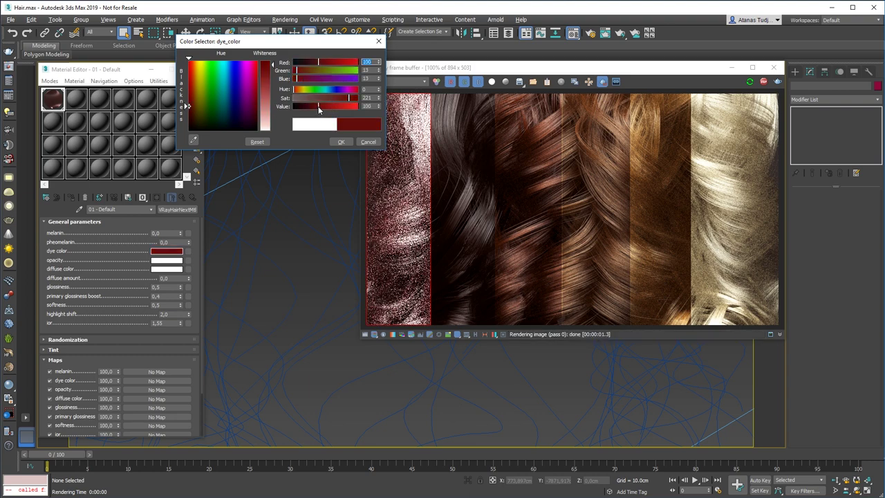
{"action": "left_click", "coordinate": [342, 142]}
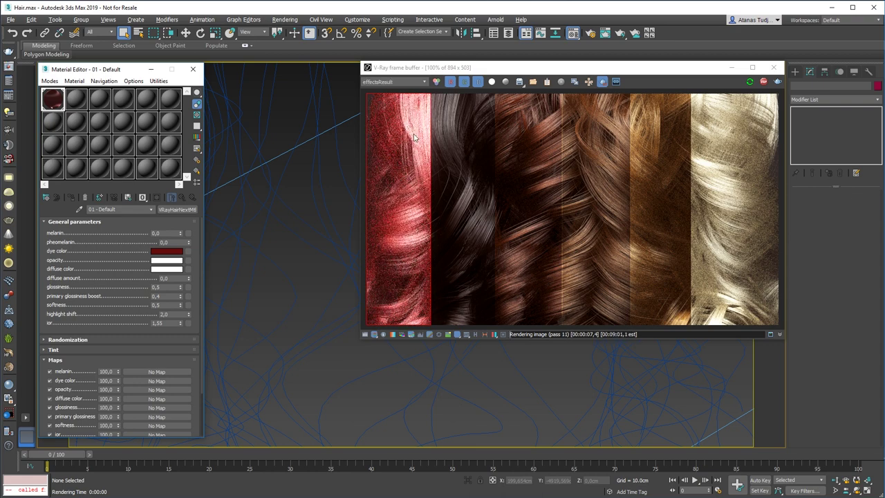
{"action": "left_click_drag", "start_coordinate": [180, 235], "coordinate": [181, 223]}
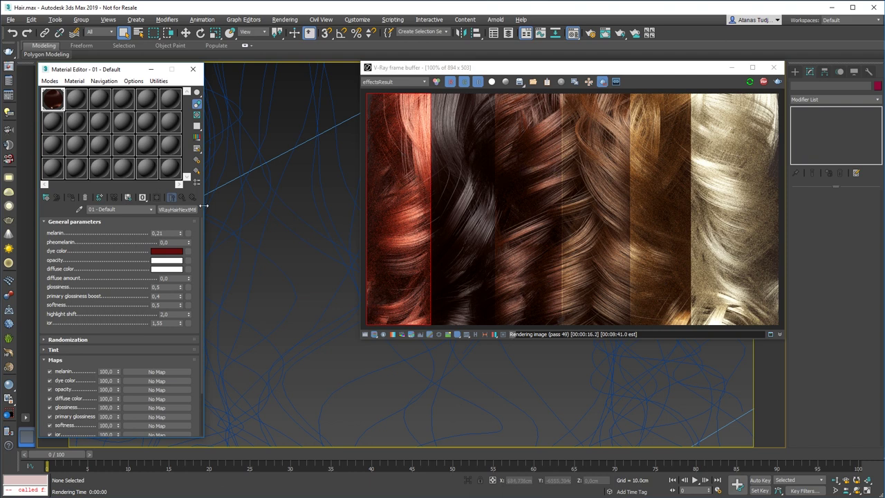
Set the hair material's pheomelanin and melanin to 0.44 each and change its dye color to a dark green with hue 89.
{"action": "left_click_drag", "start_coordinate": [190, 231], "coordinate": [190, 219]}
{"action": "left_click_drag", "start_coordinate": [180, 233], "coordinate": [180, 227]}
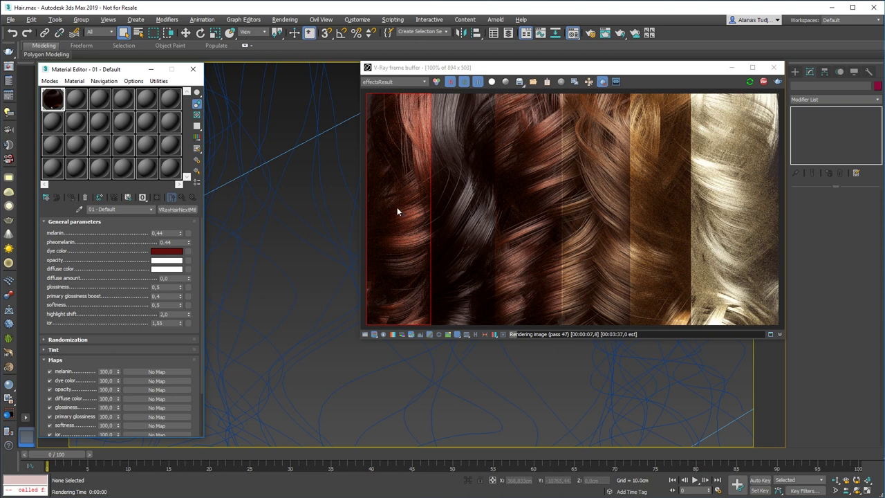
{"action": "left_click", "coordinate": [170, 252]}
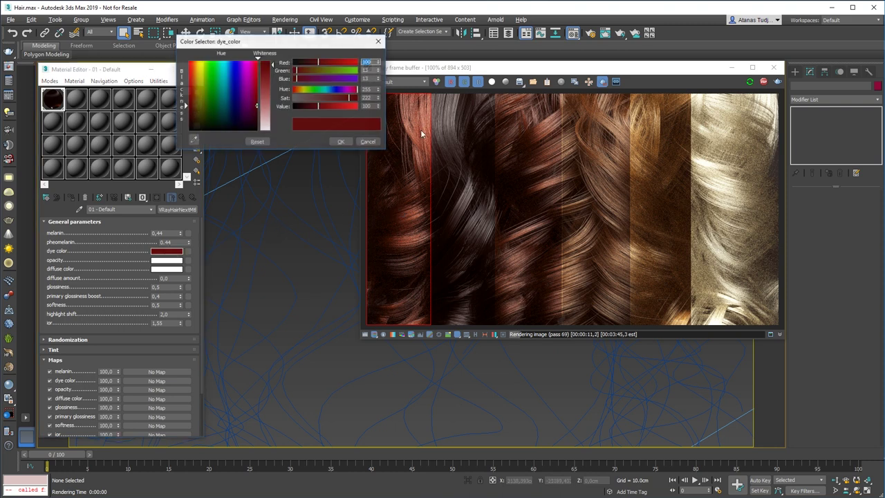
{"action": "left_click", "coordinate": [318, 91]}
{"action": "left_click", "coordinate": [340, 143]}
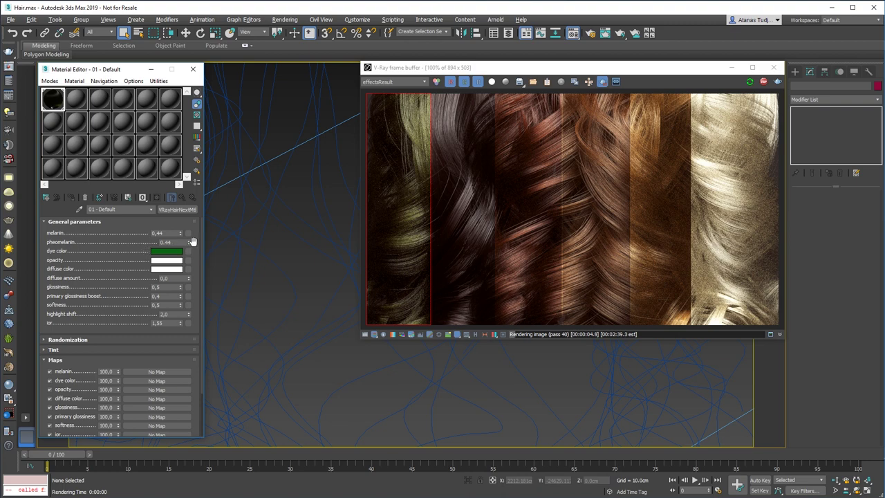
Set melanin to 0.29 and strengthen the green dye color to saturation 249 and value 133.
{"action": "left_click_drag", "start_coordinate": [180, 234], "coordinate": [180, 242]}
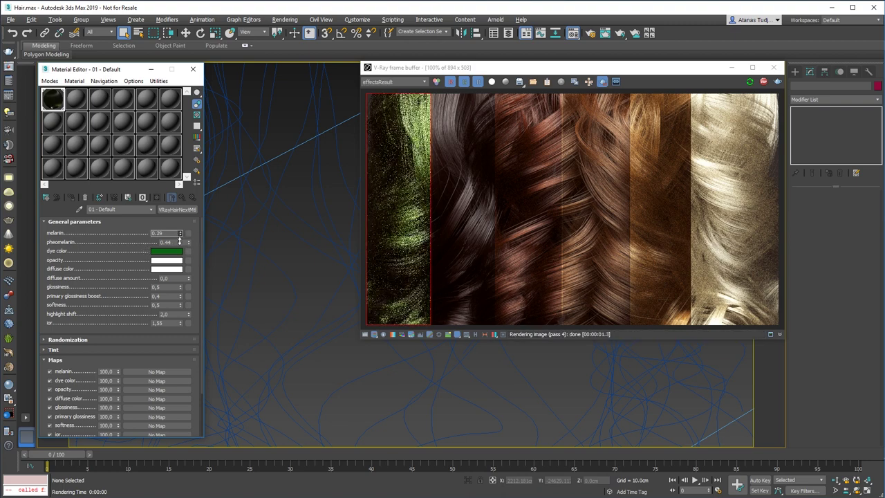
{"action": "left_click", "coordinate": [166, 255]}
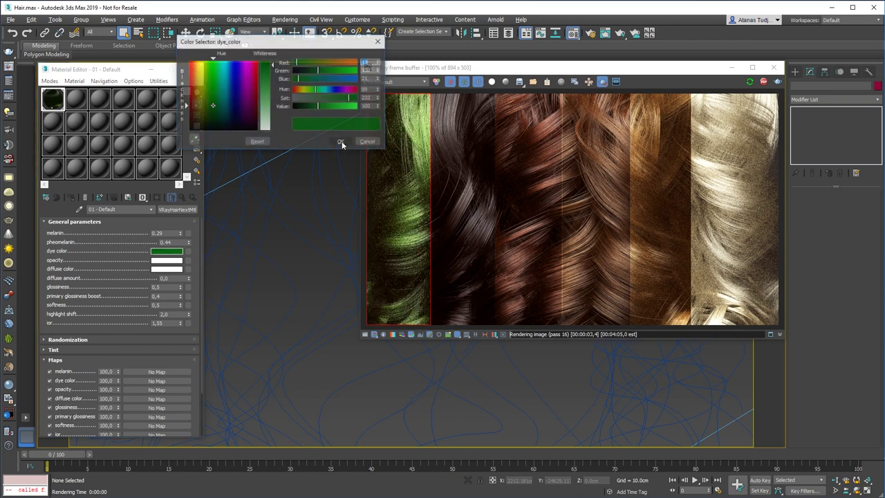
{"action": "left_click_drag", "start_coordinate": [325, 105], "coordinate": [357, 101]}
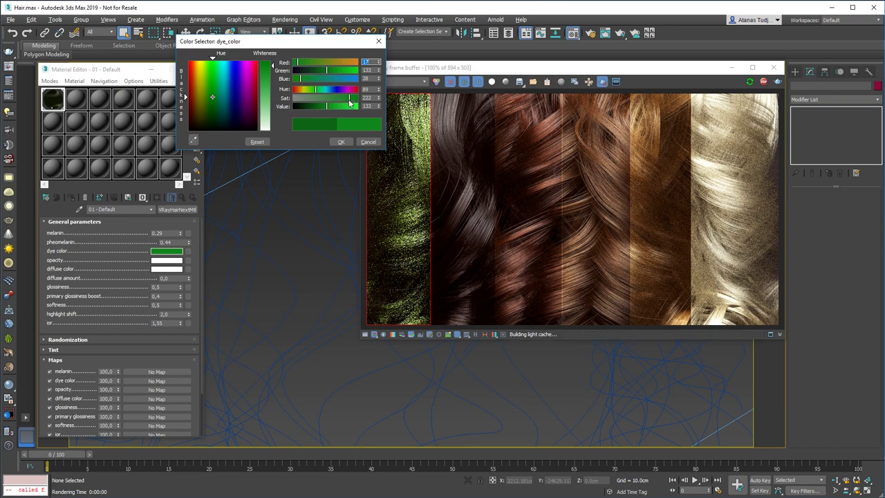
{"action": "left_click", "coordinate": [340, 141]}
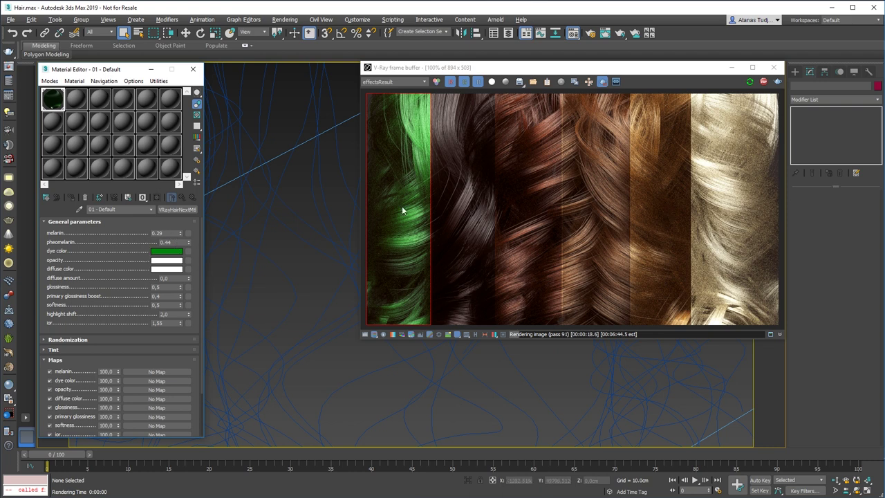
Expand the hair material's Randomization parameters and region render a small rectangle inside the green hair strip.
{"action": "left_click", "coordinate": [68, 339]}
{"action": "scroll", "coordinate": [139, 314], "scroll_direction": "down", "scroll_amount": 2}
{"action": "scroll", "coordinate": [139, 314], "scroll_direction": "down", "scroll_amount": 1}
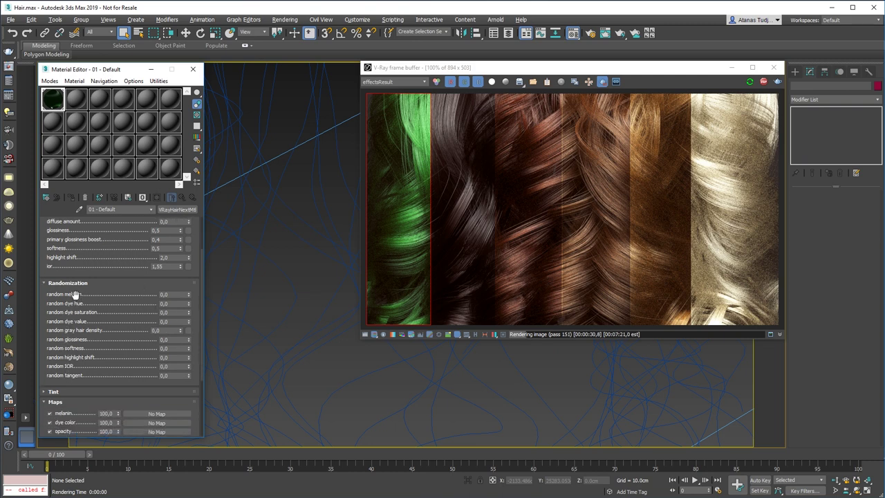
{"action": "scroll", "coordinate": [109, 286], "scroll_direction": "up", "scroll_amount": 3}
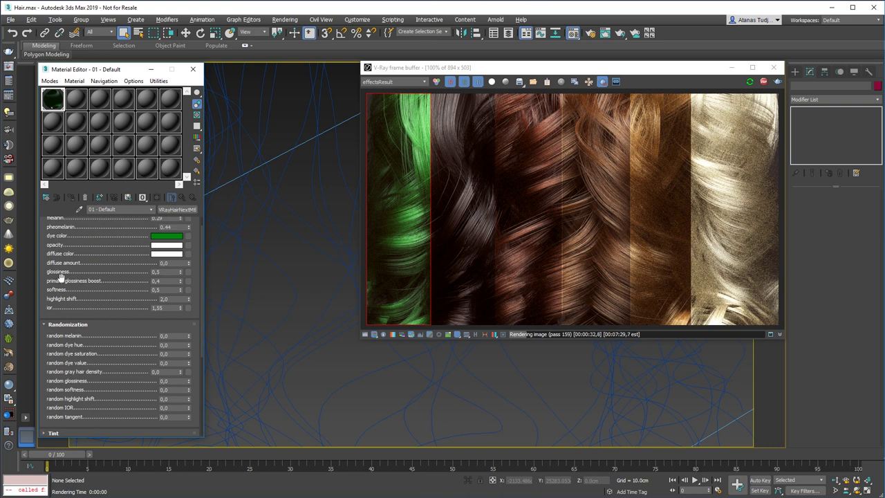
{"action": "scroll", "coordinate": [65, 287], "scroll_direction": "down", "scroll_amount": 2}
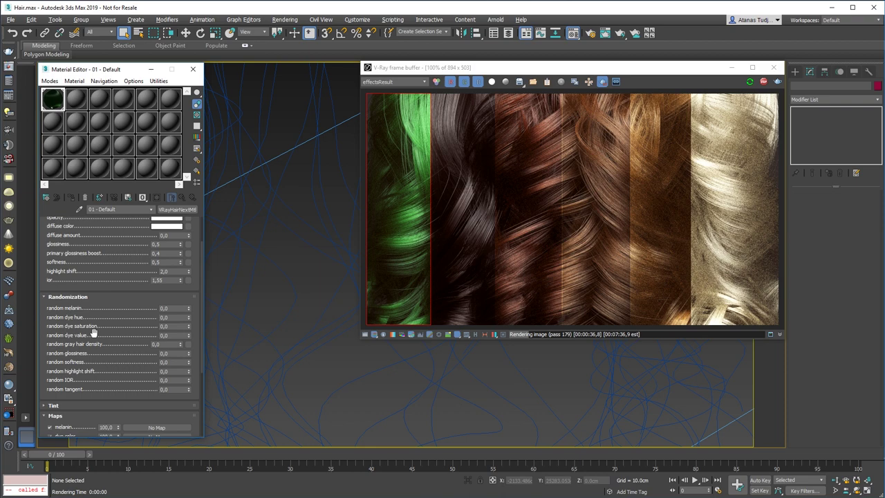
{"action": "scroll", "coordinate": [393, 221], "scroll_direction": "up", "scroll_amount": 4}
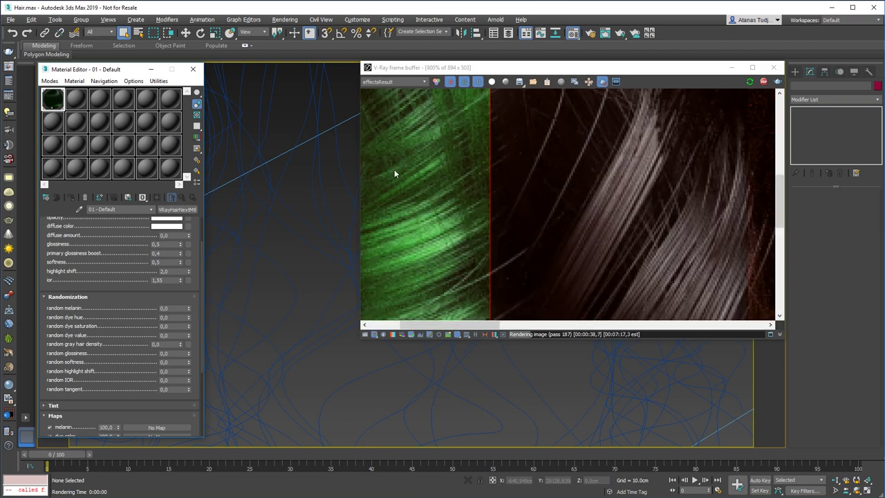
{"action": "scroll", "coordinate": [394, 174], "scroll_direction": "down", "scroll_amount": 2}
{"action": "left_click_drag", "start_coordinate": [379, 134], "coordinate": [437, 291]}
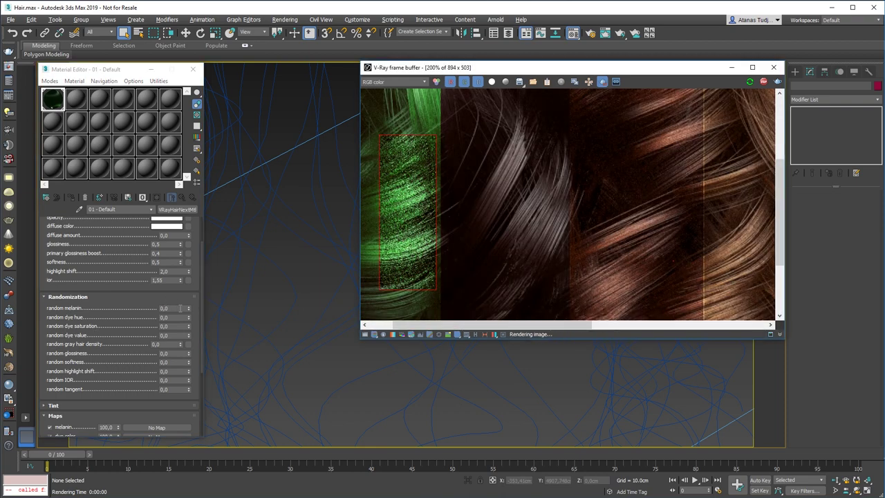
Set random melanin to 0.3, random dye hue to 0.21, random dye saturation to 0.17 and random dye value to 0.08.
{"action": "left_click_drag", "start_coordinate": [188, 307], "coordinate": [190, 294]}
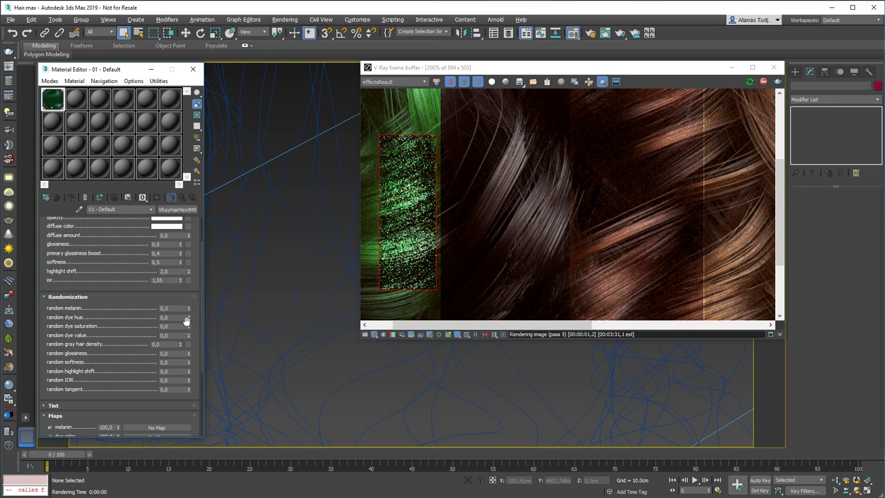
{"action": "left_click_drag", "start_coordinate": [186, 321], "coordinate": [191, 312]}
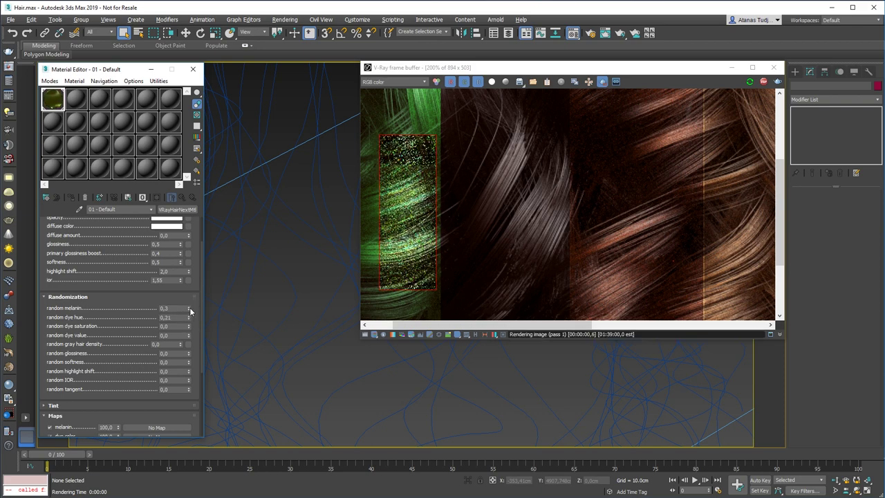
{"action": "scroll", "coordinate": [453, 229], "scroll_direction": "down", "scroll_amount": 1}
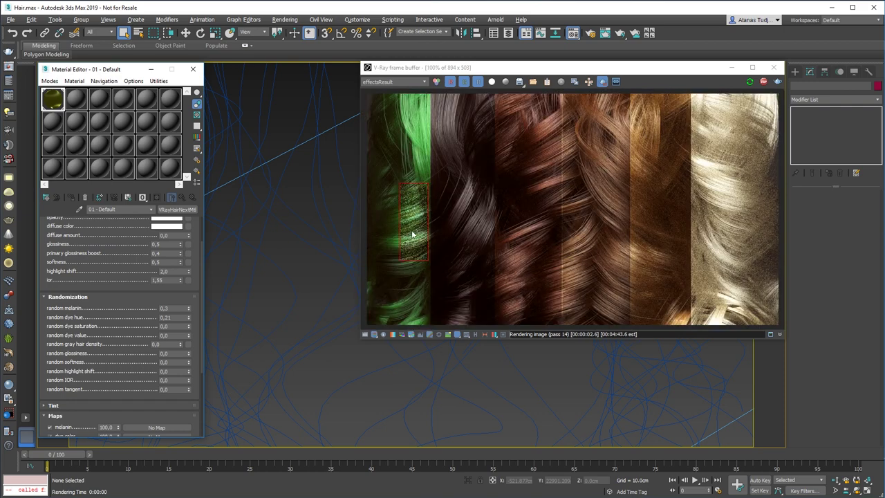
{"action": "scroll", "coordinate": [412, 235], "scroll_direction": "up", "scroll_amount": 1}
{"action": "left_click_drag", "start_coordinate": [188, 325], "coordinate": [189, 329]}
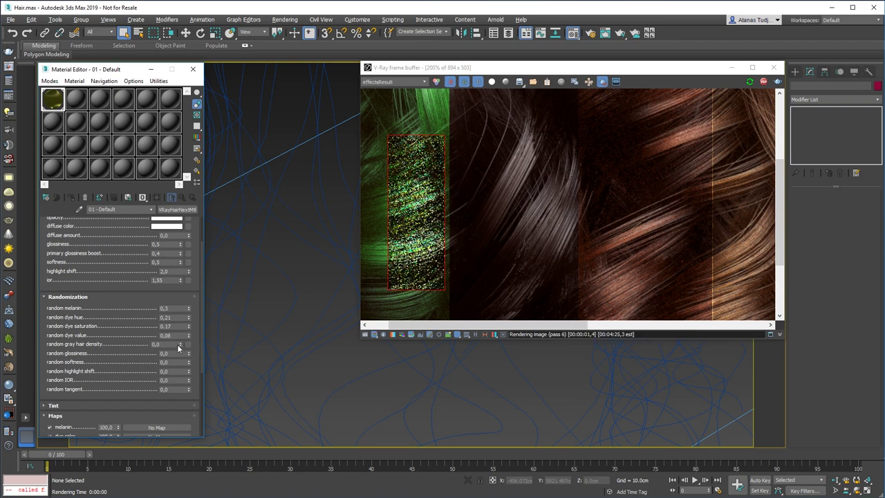
Set random gray hair density to 0.13, glossiness to 0.19, softness to 0.08, highlight shift to 0.11, IOR to 0.07 and tangent to 0.18.
{"action": "left_click_drag", "start_coordinate": [181, 344], "coordinate": [188, 351]}
{"action": "left_click_drag", "start_coordinate": [189, 360], "coordinate": [189, 358]}
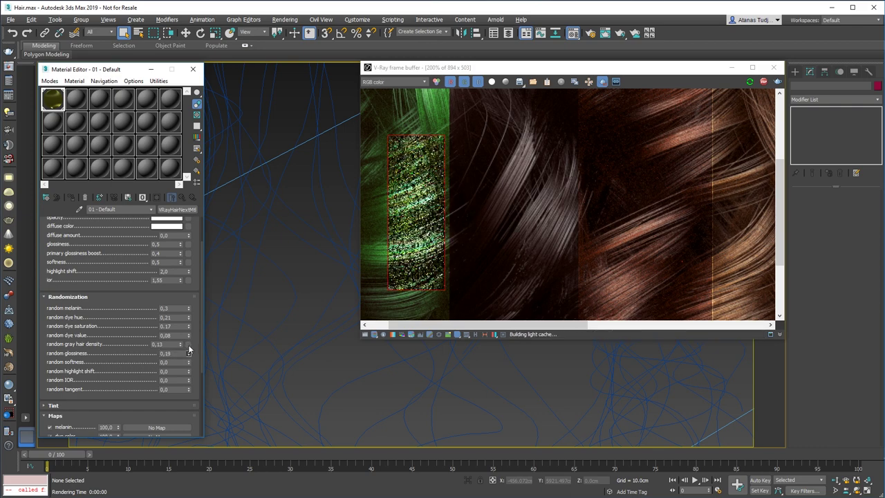
{"action": "left_click_drag", "start_coordinate": [189, 362], "coordinate": [189, 360]}
{"action": "left_click_drag", "start_coordinate": [189, 370], "coordinate": [189, 369]}
{"action": "left_click_drag", "start_coordinate": [189, 379], "coordinate": [189, 382]}
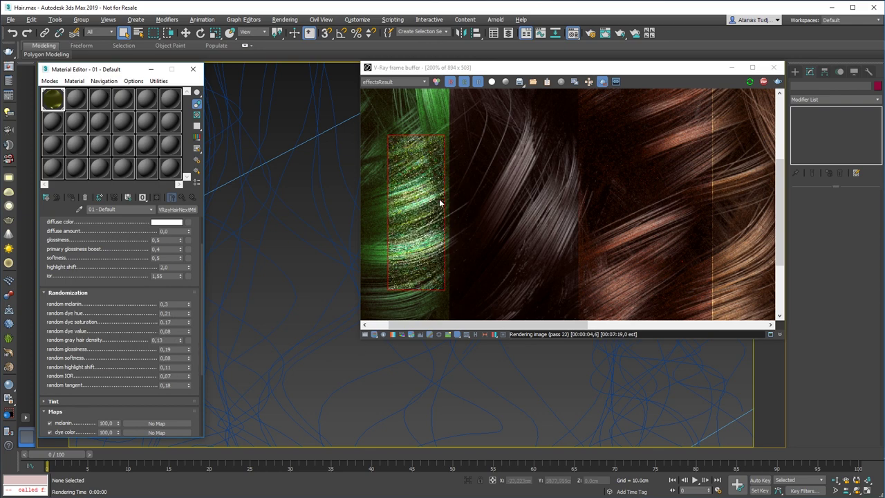
Change the randomized hair's dye color from green to full white.
{"action": "scroll", "coordinate": [439, 202], "scroll_direction": "down", "scroll_amount": 2}
{"action": "scroll", "coordinate": [425, 235], "scroll_direction": "up", "scroll_amount": 2}
{"action": "scroll", "coordinate": [425, 235], "scroll_direction": "down", "scroll_amount": 2}
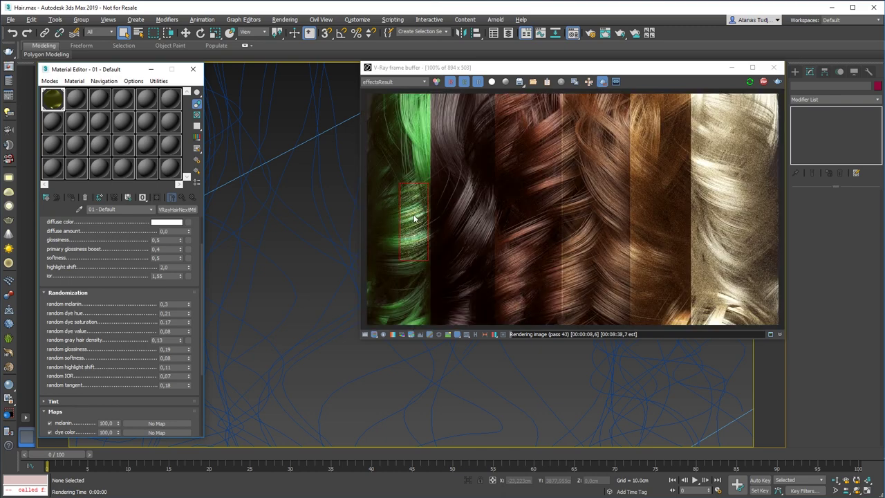
{"action": "scroll", "coordinate": [415, 212], "scroll_direction": "up", "scroll_amount": 2}
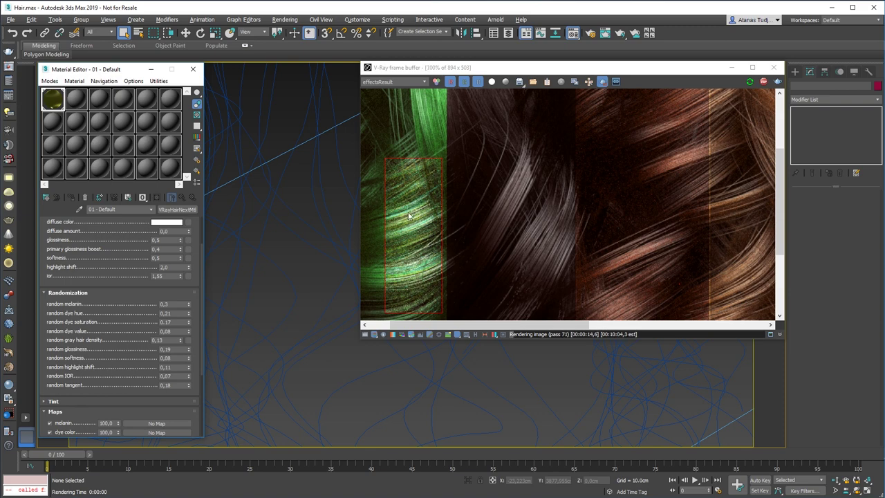
{"action": "scroll", "coordinate": [409, 217], "scroll_direction": "down", "scroll_amount": 1}
{"action": "scroll", "coordinate": [184, 244], "scroll_direction": "up", "scroll_amount": 1}
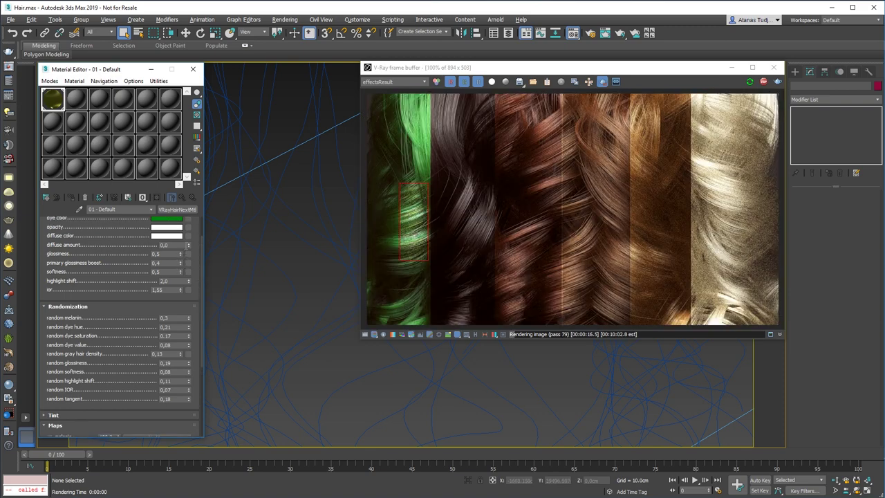
{"action": "scroll", "coordinate": [173, 230], "scroll_direction": "up", "scroll_amount": 2}
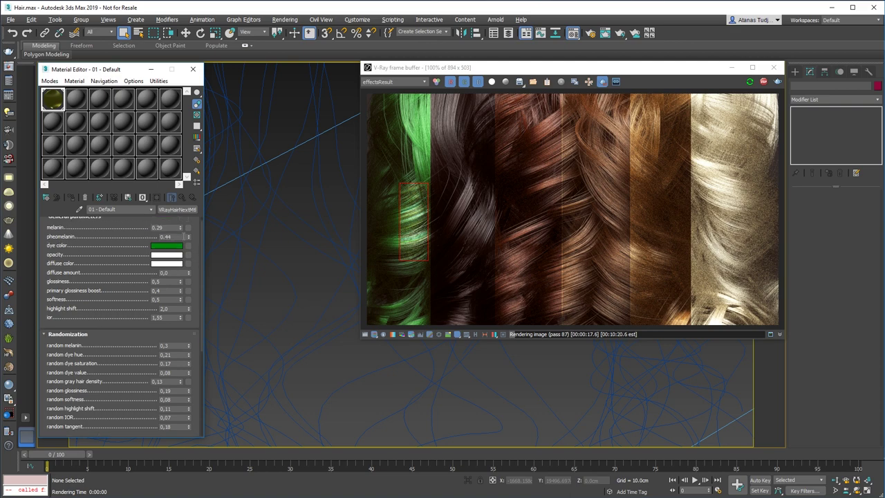
{"action": "left_click", "coordinate": [167, 246]}
{"action": "left_click_drag", "start_coordinate": [272, 58], "coordinate": [272, 130]}
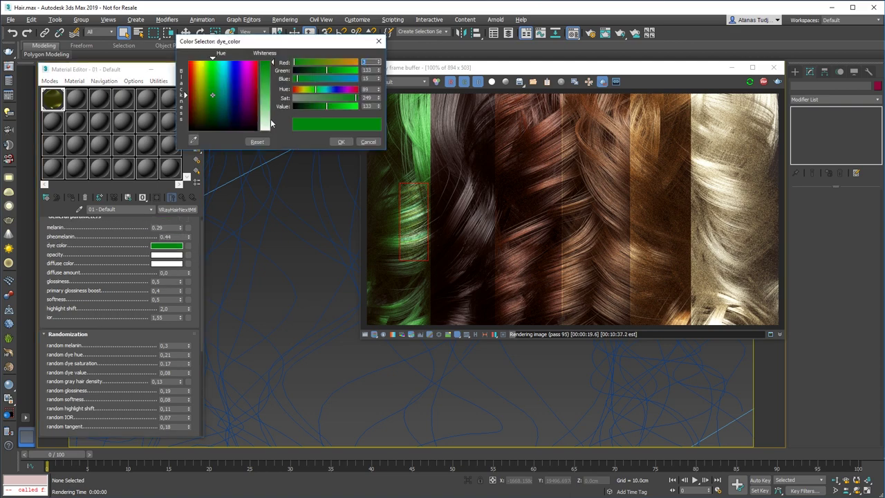
{"action": "left_click", "coordinate": [339, 142]}
Set melanin to 0.53 and pheomelanin to 0.78, and render the whole hair image without a region.
{"action": "scroll", "coordinate": [426, 234], "scroll_direction": "up", "scroll_amount": 2}
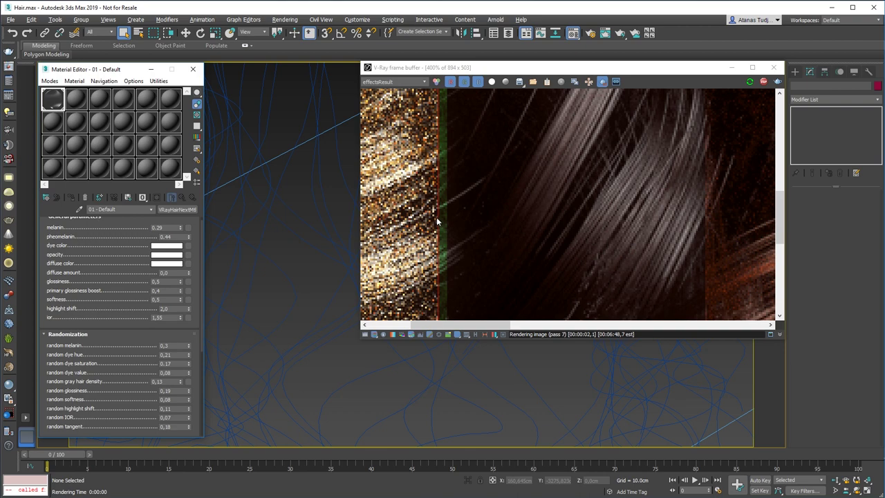
{"action": "scroll", "coordinate": [430, 225], "scroll_direction": "down", "scroll_amount": 3}
{"action": "scroll", "coordinate": [415, 221], "scroll_direction": "up", "scroll_amount": 1}
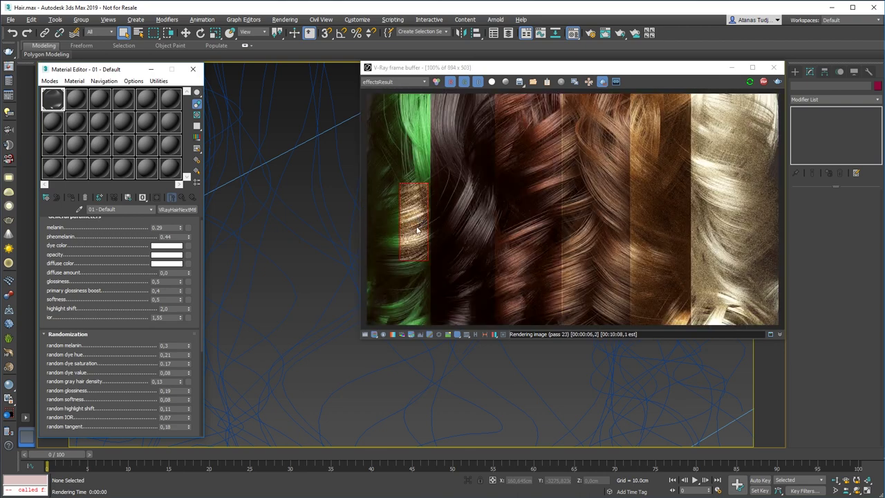
{"action": "scroll", "coordinate": [418, 232], "scroll_direction": "up", "scroll_amount": 1}
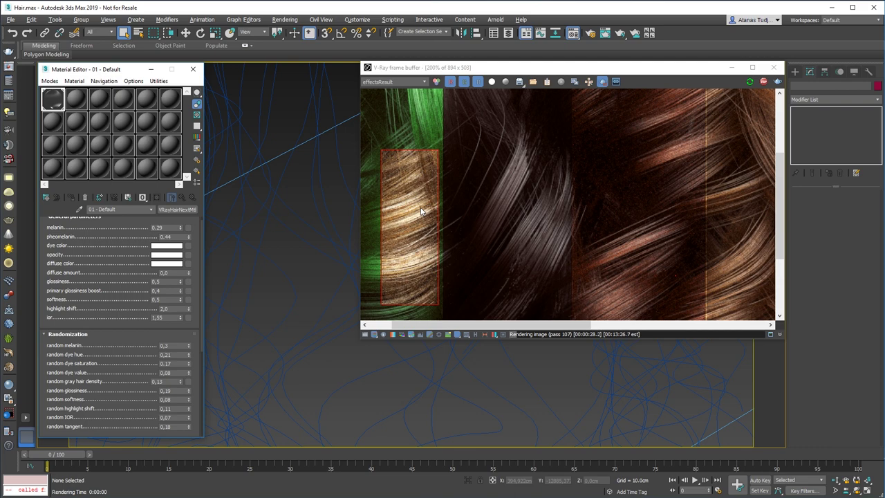
{"action": "scroll", "coordinate": [423, 212], "scroll_direction": "down", "scroll_amount": 1}
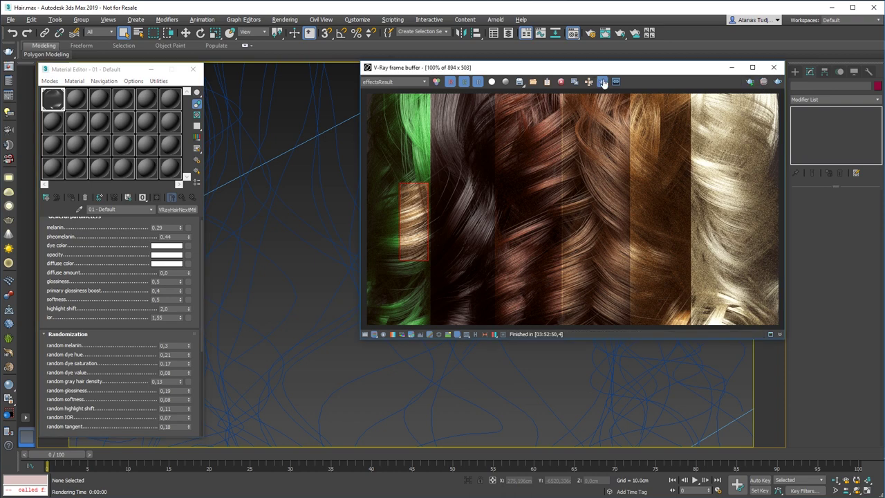
{"action": "scroll", "coordinate": [460, 162], "scroll_direction": "down", "scroll_amount": 3}
{"action": "scroll", "coordinate": [456, 160], "scroll_direction": "up", "scroll_amount": 3}
{"action": "mouse_move", "coordinate": [179, 227]}
{"action": "left_mouse_down"}
{"action": "mouse_move", "coordinate": [180, 217]}
{"action": "mouse_move", "coordinate": [189, 230]}
{"action": "mouse_move", "coordinate": [190, 219]}
{"action": "left_mouse_up"}
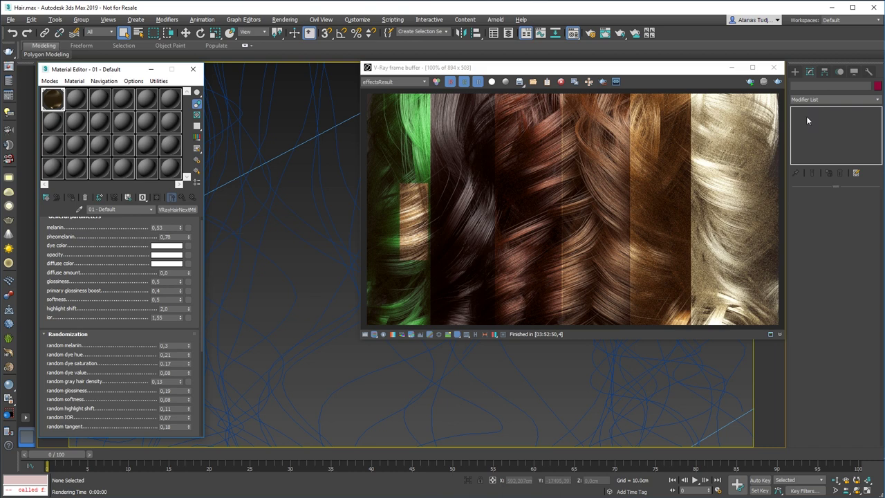
{"action": "left_click", "coordinate": [778, 83]}
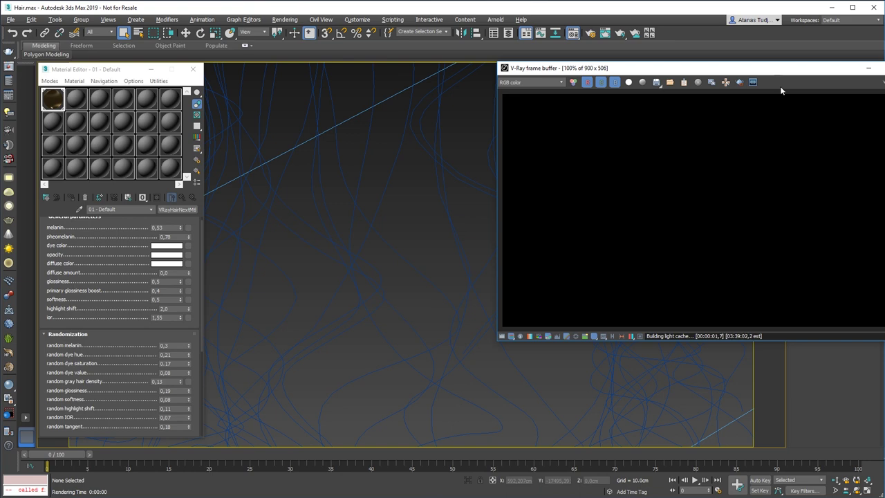
{"action": "left_click_drag", "start_coordinate": [771, 75], "coordinate": [644, 73]}
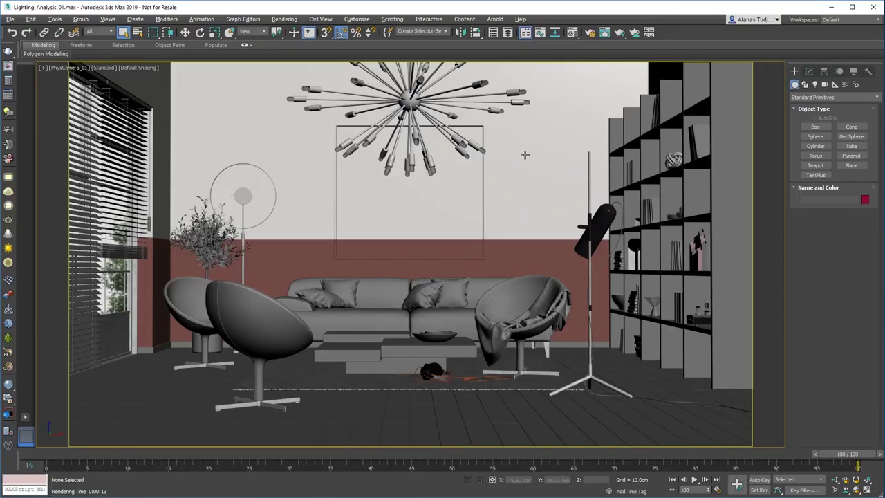
Create a VRayLightMeter helper with width about 68 cm and length about 212 cm on the floor near the window, and display its parameters.
{"action": "left_click", "coordinate": [835, 84]}
{"action": "left_click", "coordinate": [804, 97]}
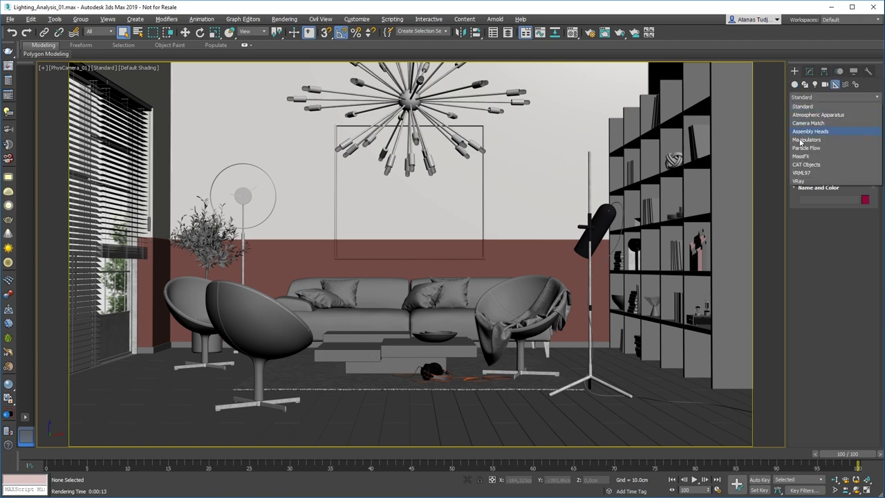
{"action": "left_click", "coordinate": [800, 181]}
{"action": "left_click", "coordinate": [851, 127]}
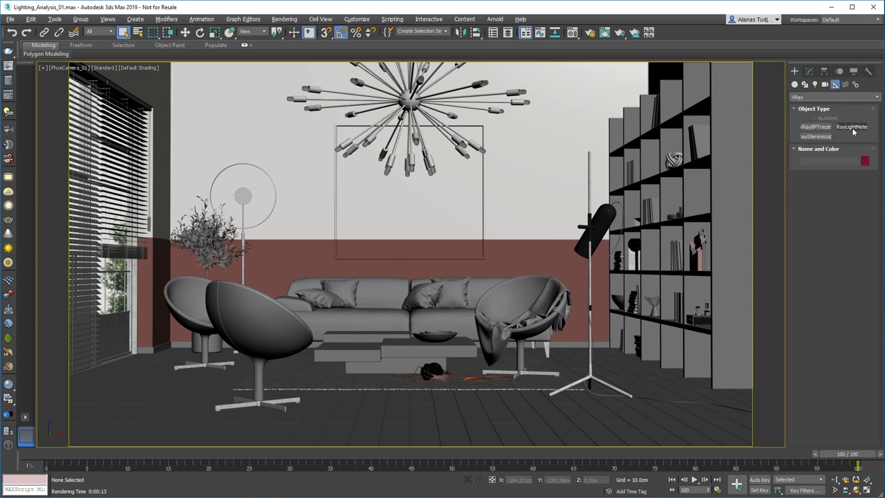
{"action": "mouse_move", "coordinate": [133, 411]}
{"action": "left_mouse_down"}
{"action": "mouse_move", "coordinate": [198, 429]}
{"action": "mouse_move", "coordinate": [198, 417]}
{"action": "left_mouse_up"}
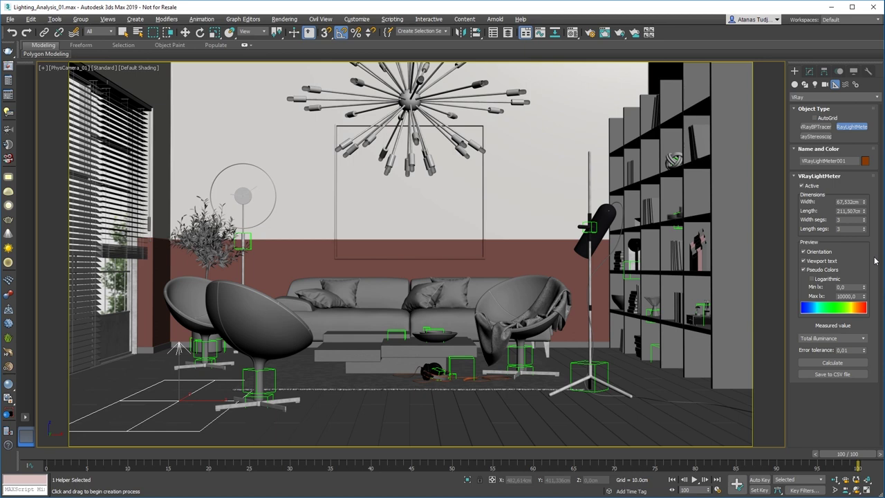
{"action": "key", "text": "q"}
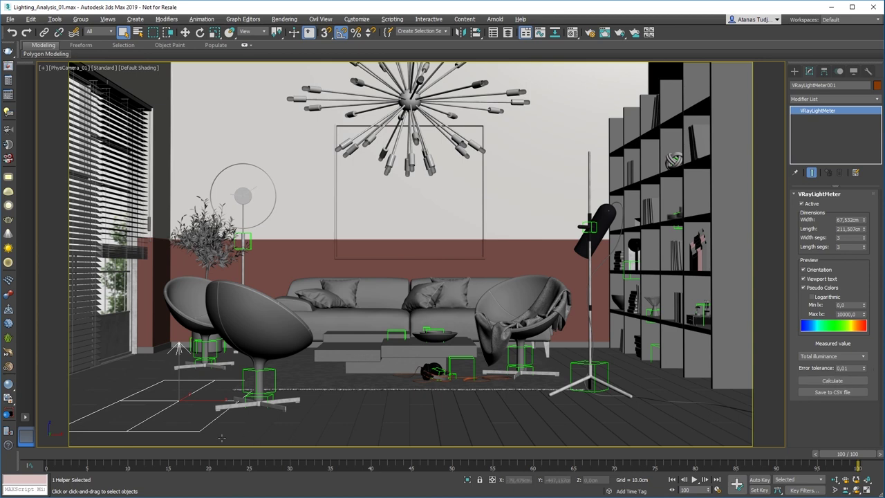
{"action": "left_click", "coordinate": [352, 397]}
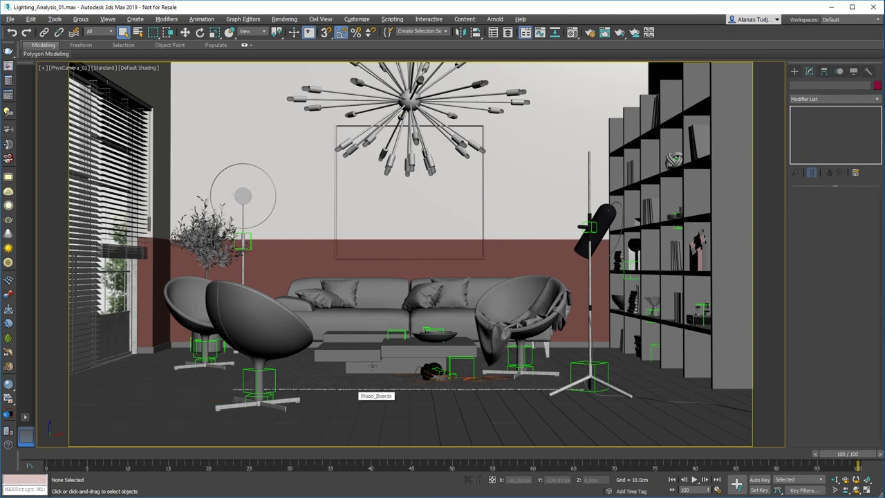
Add a VRayLightingAnalysis render element to the render setup and display its parameters.
{"action": "left_click", "coordinate": [592, 34]}
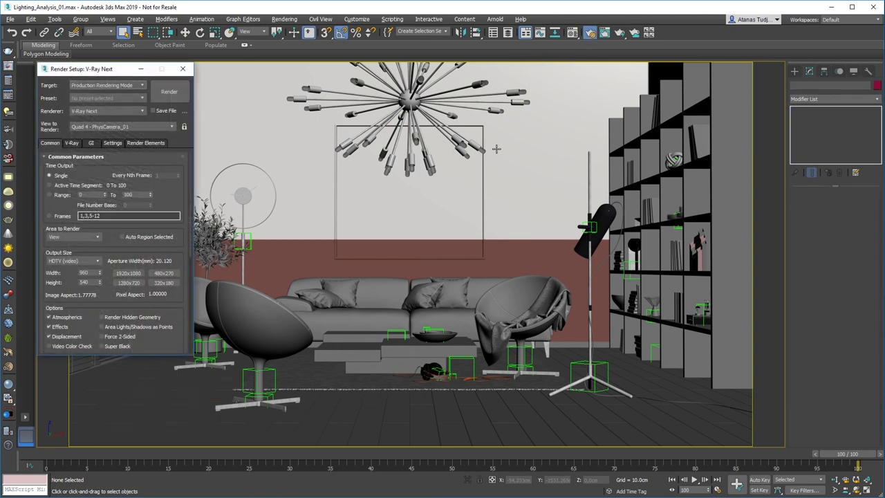
{"action": "left_click", "coordinate": [152, 145]}
{"action": "left_click", "coordinate": [57, 178]}
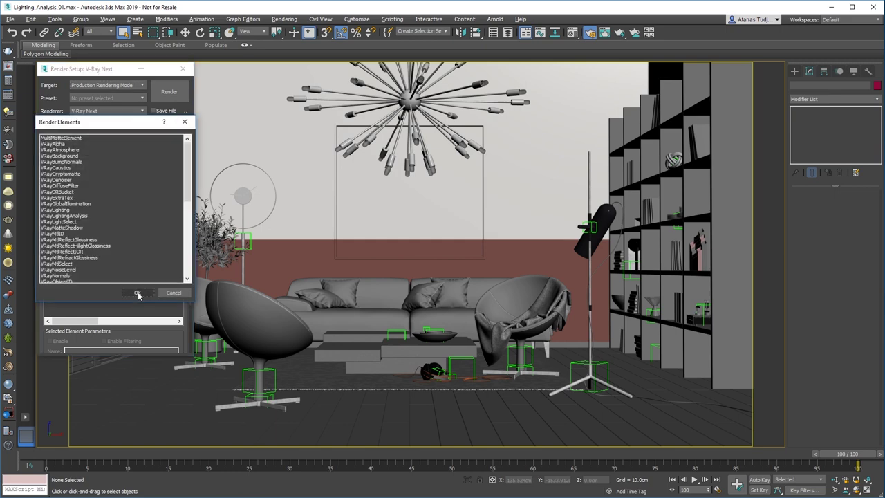
{"action": "left_click", "coordinate": [71, 216]}
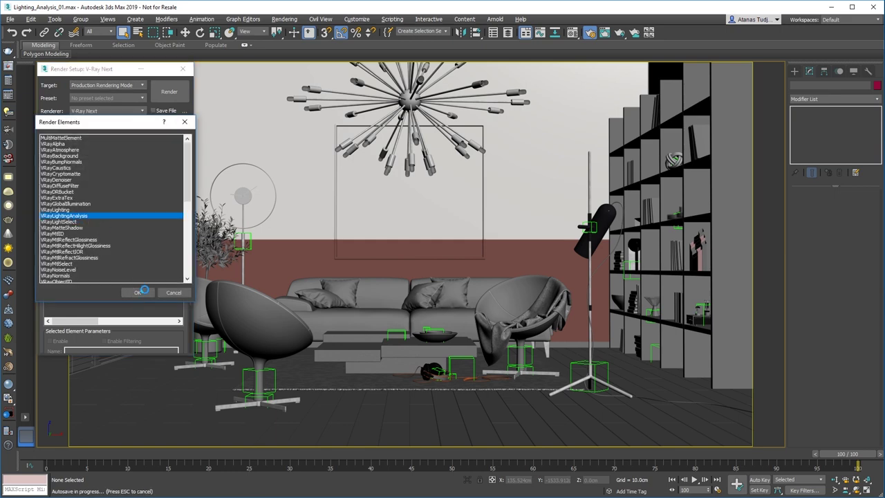
{"action": "left_click", "coordinate": [139, 293]}
{"action": "scroll", "coordinate": [176, 155], "scroll_direction": "down", "scroll_amount": 5}
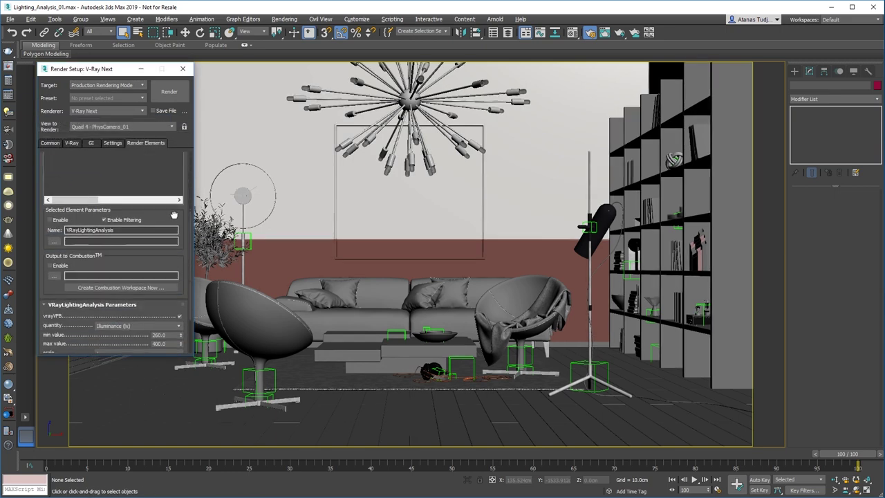
{"action": "scroll", "coordinate": [177, 155], "scroll_direction": "down", "scroll_amount": 1}
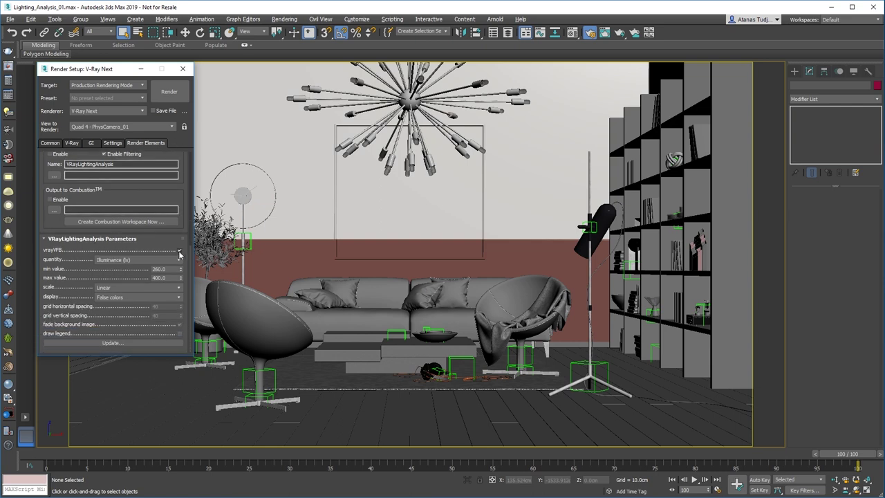
Examine the quantity, scale and display options of the lighting analysis element, trying Grid overlay before restoring False colors.
{"action": "left_click", "coordinate": [128, 261]}
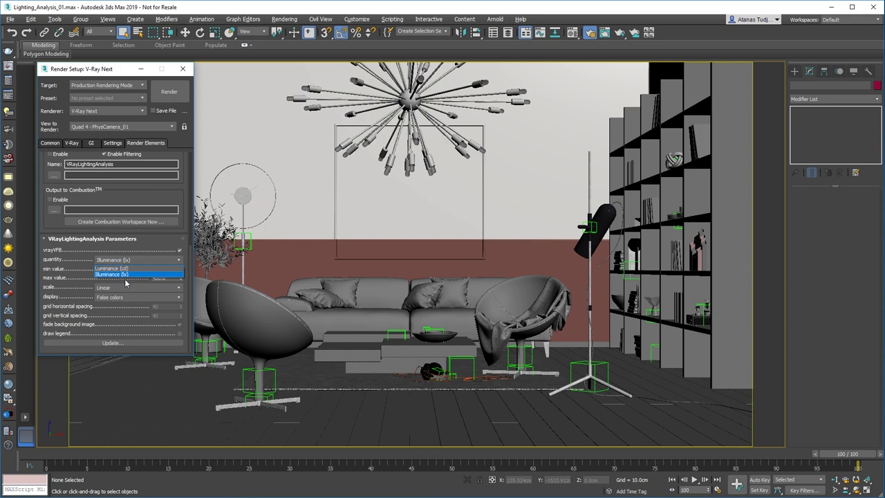
{"action": "left_click", "coordinate": [133, 261]}
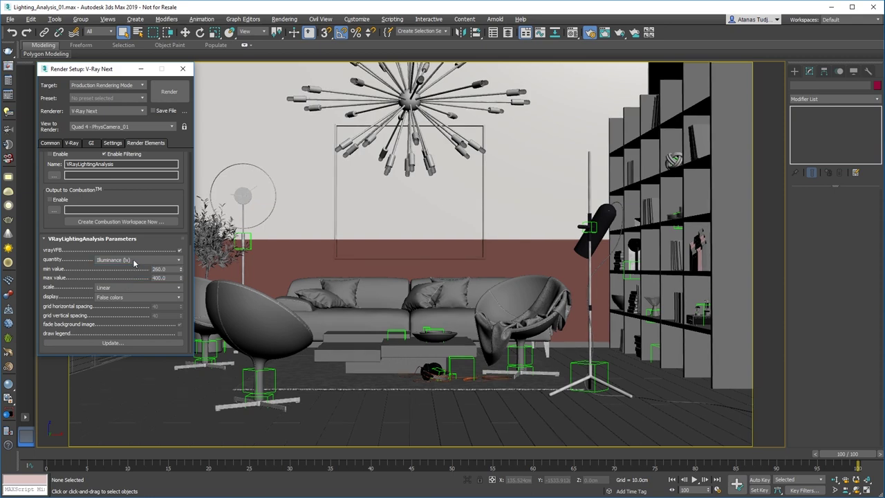
{"action": "left_click", "coordinate": [122, 287]}
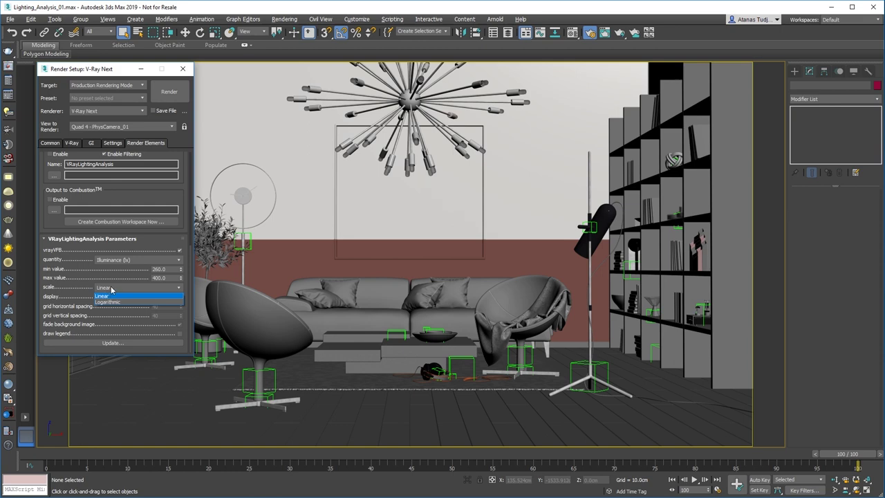
{"action": "left_click", "coordinate": [111, 289]}
{"action": "left_click", "coordinate": [110, 298]}
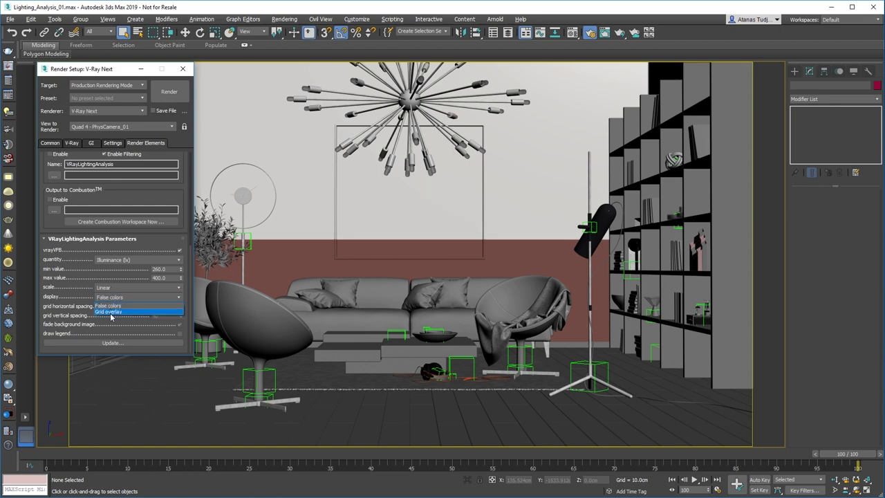
{"action": "left_click", "coordinate": [113, 305]}
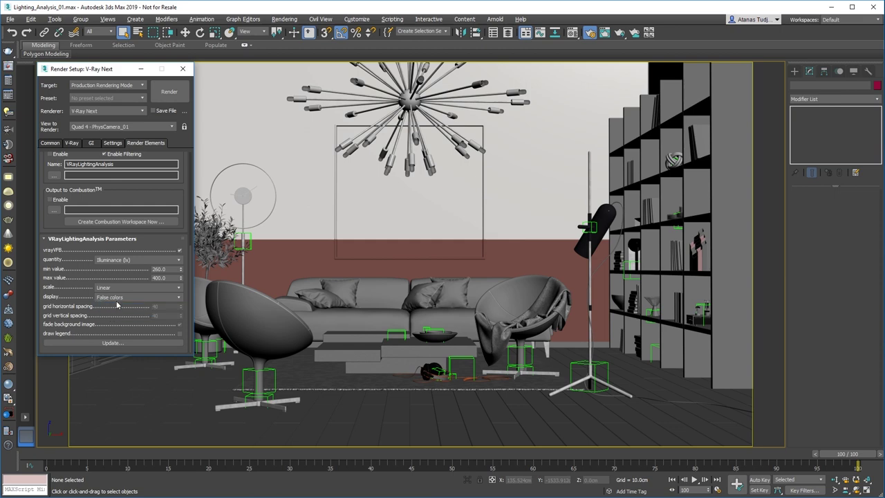
{"action": "left_click", "coordinate": [116, 298]}
{"action": "left_click", "coordinate": [110, 312]}
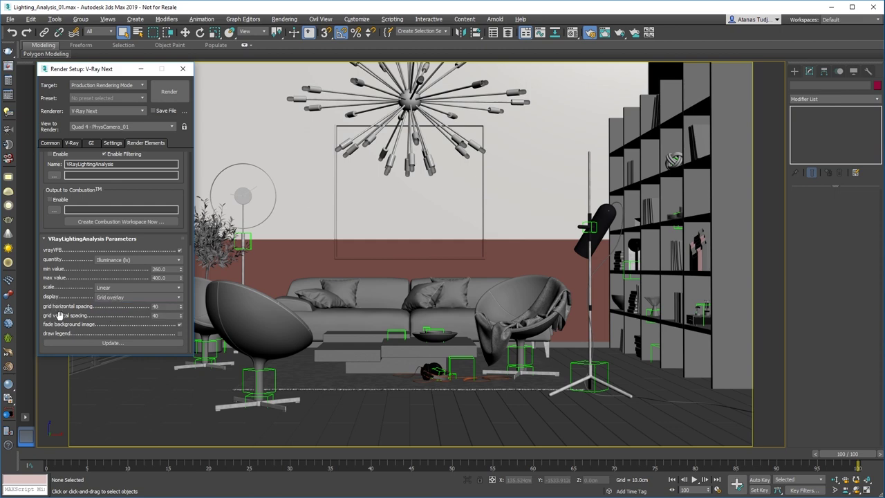
{"action": "left_click", "coordinate": [116, 298]}
{"action": "left_click", "coordinate": [114, 306]}
Enable the analysis legend, render the camera view and display the VRayLightingAnalysis channel in the frame buffer.
{"action": "left_click", "coordinate": [181, 334]}
{"action": "left_click", "coordinate": [170, 92]}
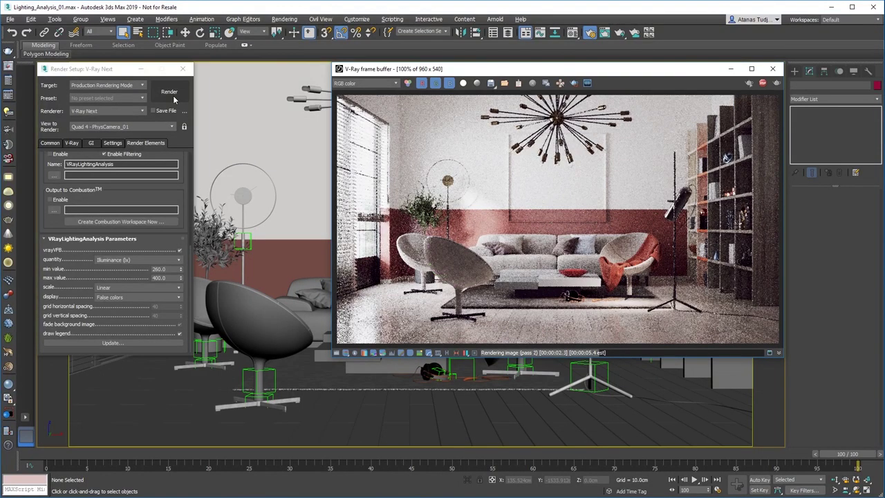
{"action": "left_click", "coordinate": [366, 83]}
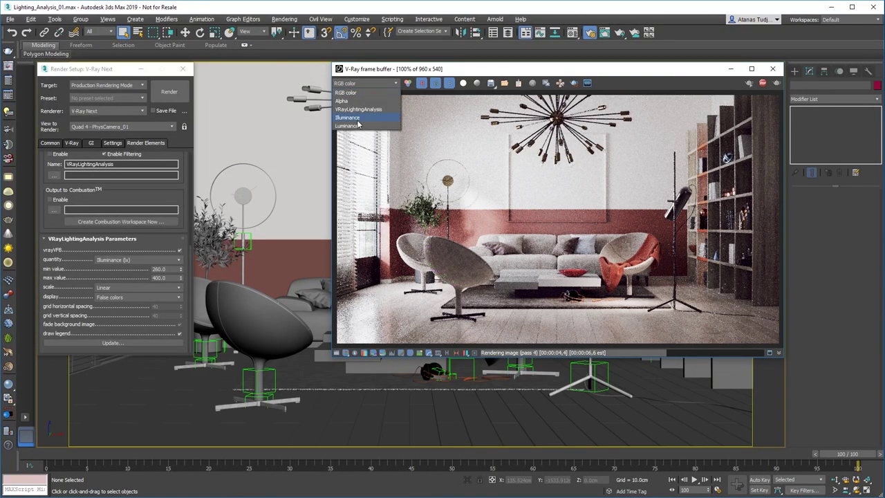
{"action": "left_click", "coordinate": [359, 111]}
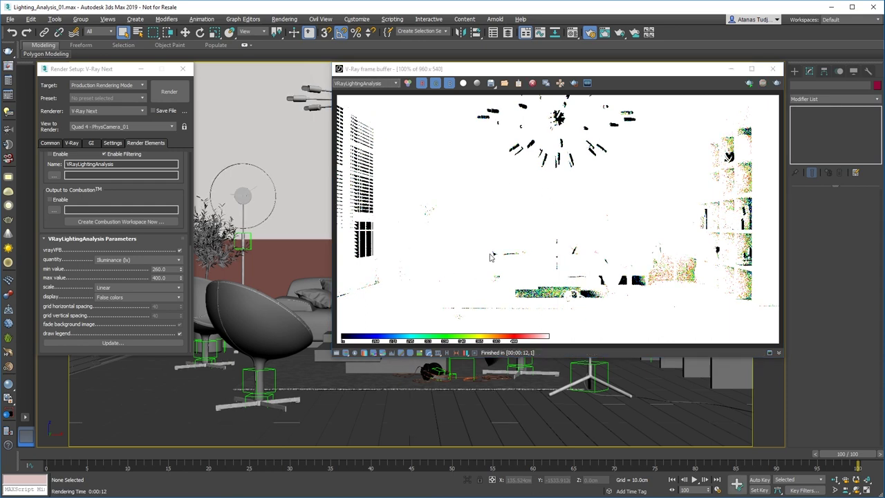
Set the lighting analysis max value to 7000, update the image and inspect pixel values at the brightly lit wall.
{"action": "left_click", "coordinate": [179, 260]}
{"action": "left_click", "coordinate": [161, 278]}
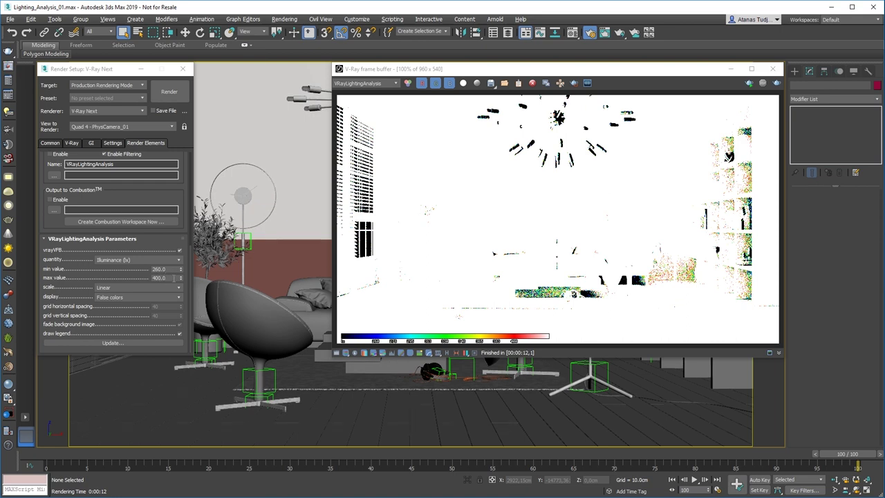
{"action": "left_click_drag", "start_coordinate": [166, 278], "coordinate": [146, 277]}
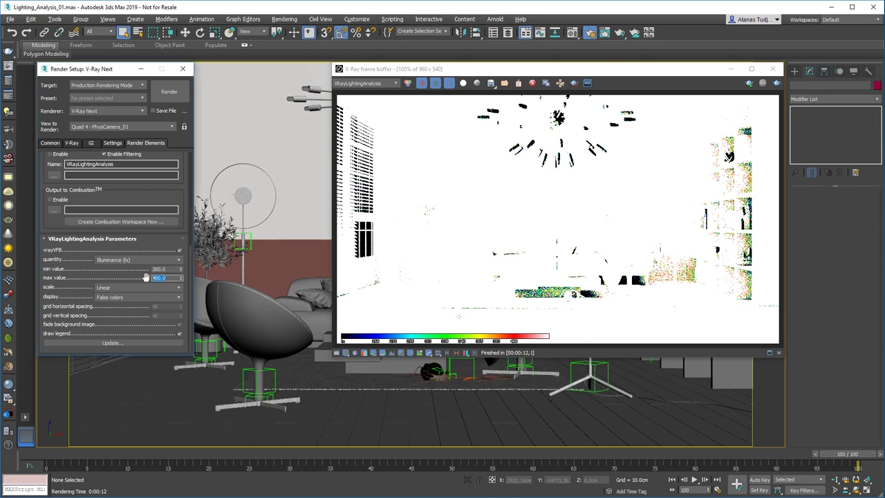
{"action": "type", "text": "7000"}
{"action": "left_click", "coordinate": [127, 343]}
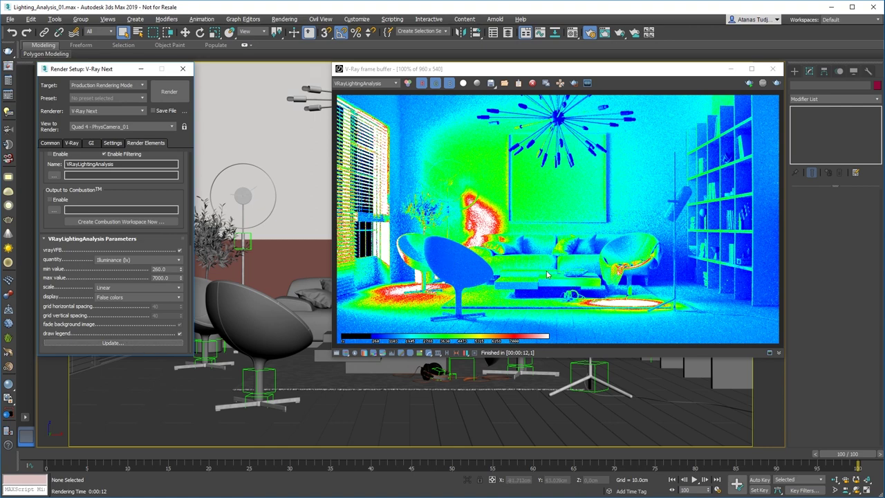
{"action": "right_click", "coordinate": [486, 223]}
{"action": "right_click_drag", "start_coordinate": [486, 221], "coordinate": [487, 234]}
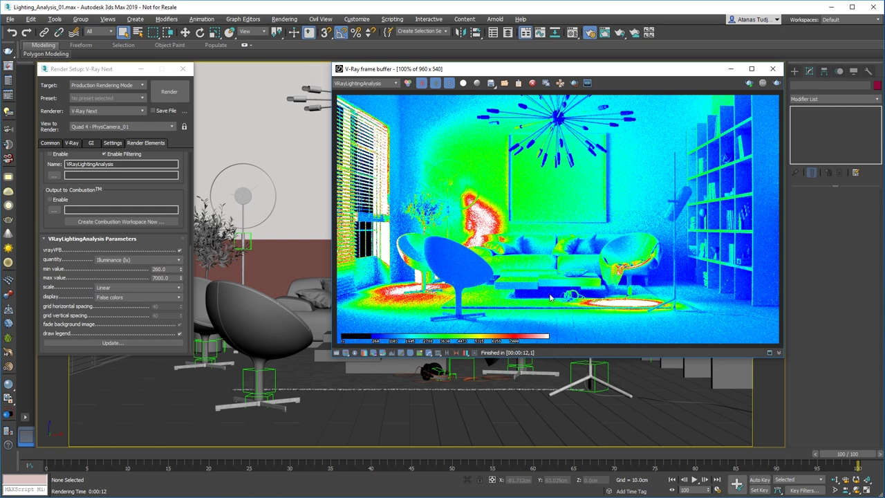
Switch the lighting analysis display to Grid overlay and update the rendered image.
{"action": "left_click", "coordinate": [128, 306]}
{"action": "left_click", "coordinate": [116, 312]}
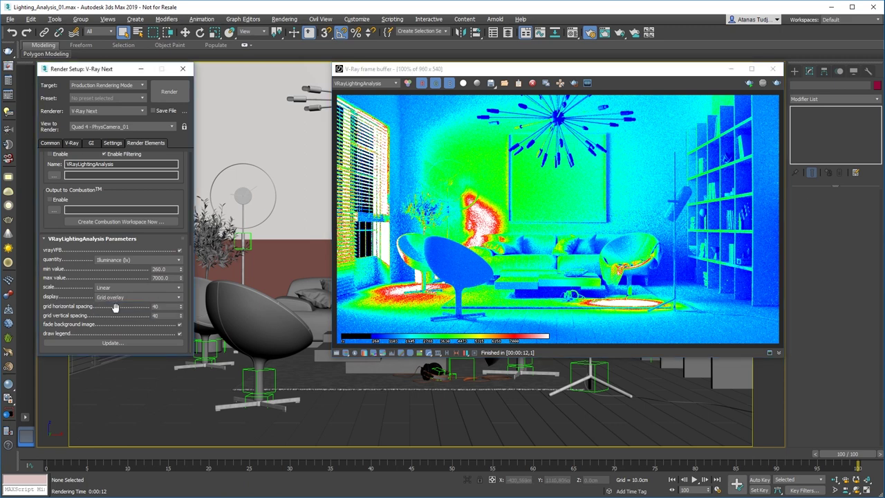
{"action": "left_click", "coordinate": [114, 343]}
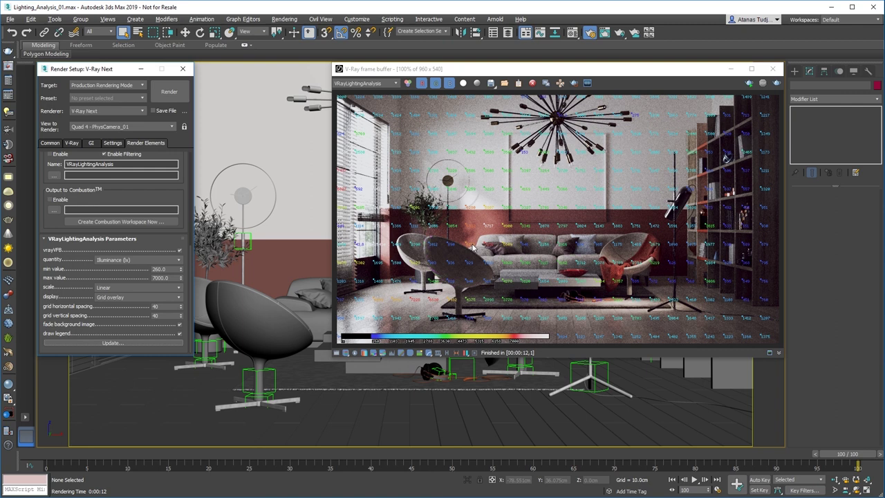
Set the grid horizontal and vertical spacing to 80 and update the overlay.
{"action": "left_click_drag", "start_coordinate": [168, 309], "coordinate": [141, 316]}
{"action": "type", "text": "80"}
{"action": "key", "text": "Return"}
{"action": "type", "text": "80"}
{"action": "key", "text": "Return"}
{"action": "left_click", "coordinate": [143, 342]}
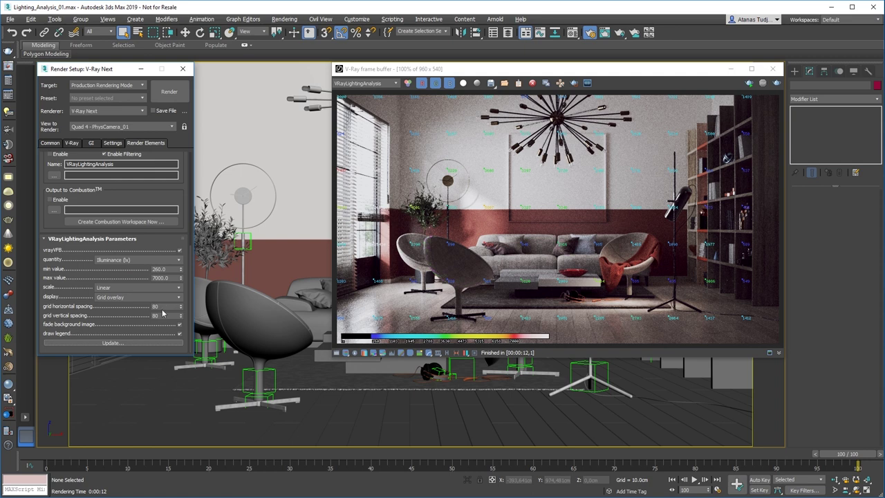
Set both grid spacings to 20, update the overlay and examine its illuminance numbers around the lit wall.
{"action": "double_click", "coordinate": [154, 307]}
{"action": "key", "text": "Tab"}
{"action": "left_click", "coordinate": [148, 342]}
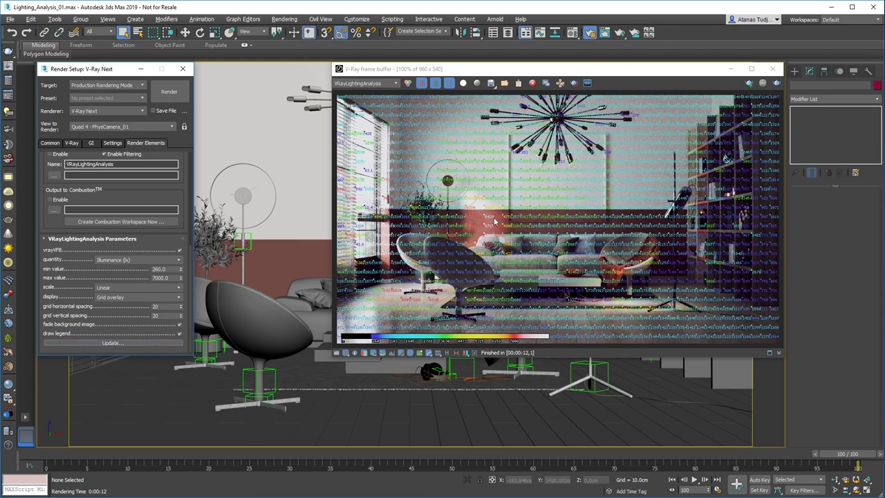
{"action": "scroll", "coordinate": [493, 220], "scroll_direction": "up", "scroll_amount": 3}
{"action": "scroll", "coordinate": [493, 220], "scroll_direction": "down", "scroll_amount": 1}
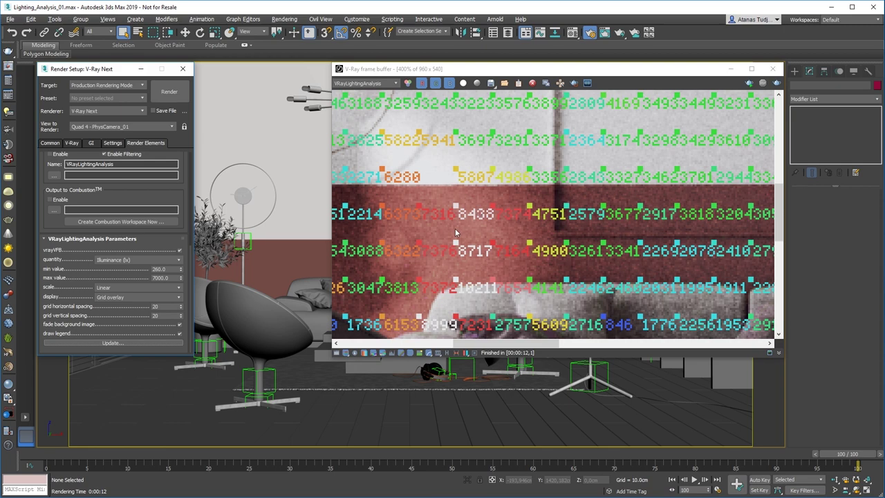
{"action": "scroll", "coordinate": [455, 228], "scroll_direction": "down", "scroll_amount": 3}
{"action": "scroll", "coordinate": [455, 232], "scroll_direction": "up", "scroll_amount": 1}
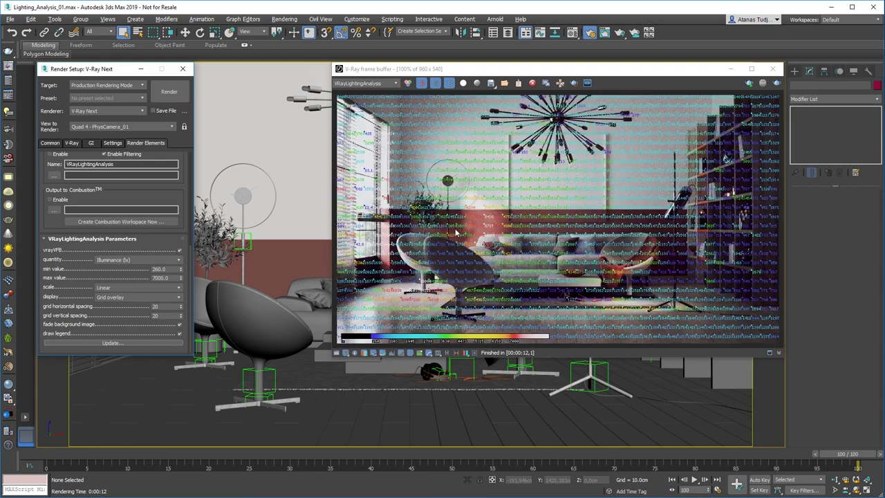
Reapply the Grid overlay display mode and update the lighting analysis image.
{"action": "left_click", "coordinate": [100, 298]}
{"action": "left_click", "coordinate": [104, 311]}
{"action": "left_click", "coordinate": [108, 342]}
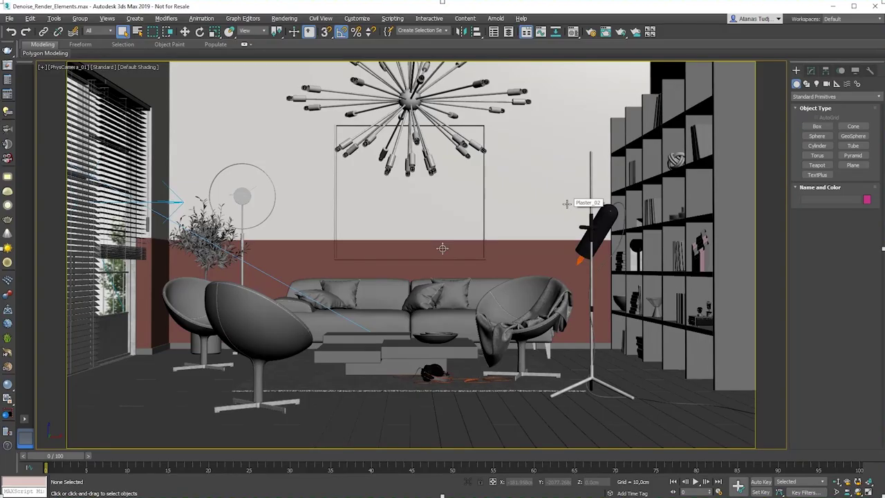
Delete the VRayLightingAnalysis element from the render elements of the Denoise_Render_Elements scene.
{"action": "left_click", "coordinate": [591, 33]}
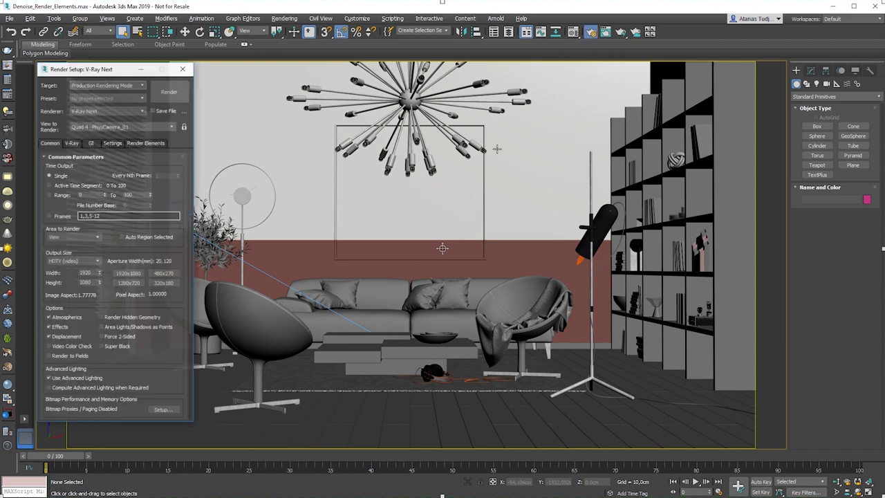
{"action": "left_click", "coordinate": [142, 144]}
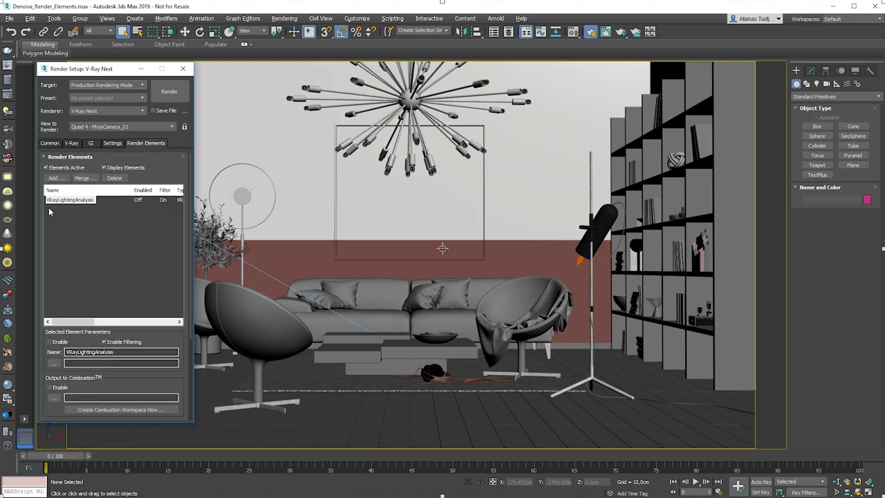
{"action": "left_click", "coordinate": [114, 178]}
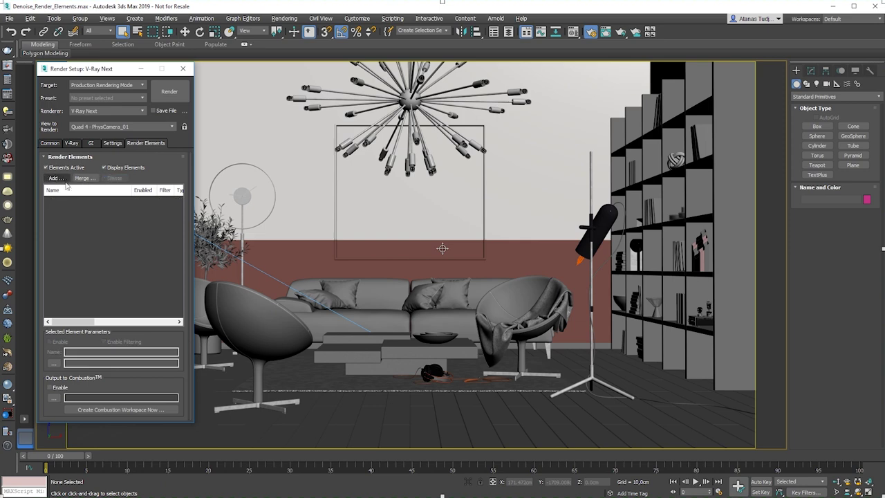
Add two VRayGlobalIllumination render elements to the render setup.
{"action": "left_click", "coordinate": [61, 179]}
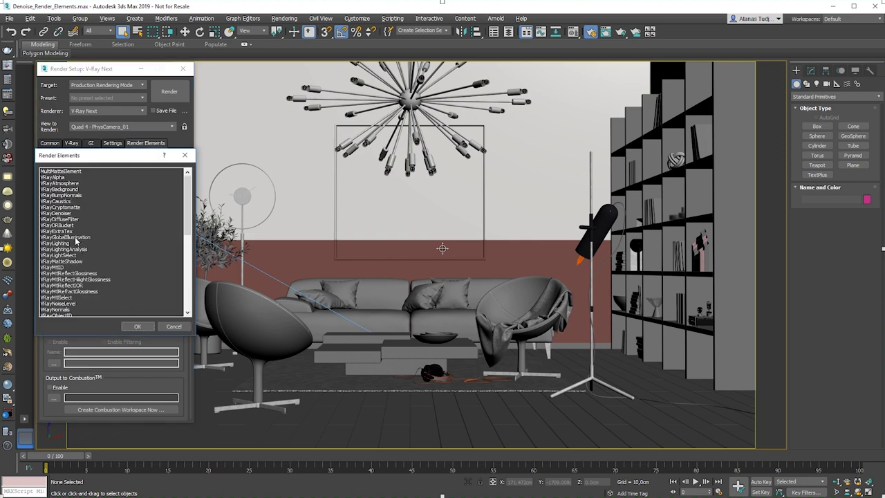
{"action": "left_click", "coordinate": [69, 237]}
{"action": "left_click", "coordinate": [137, 327]}
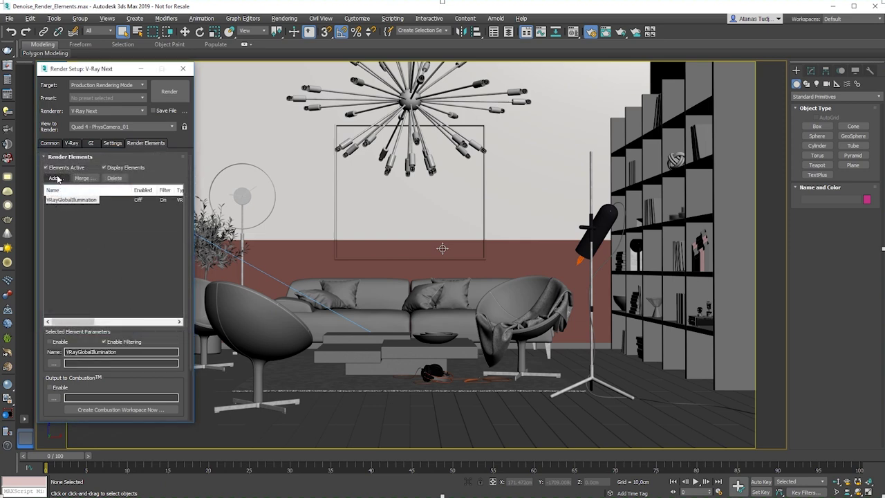
{"action": "left_click", "coordinate": [55, 178]}
{"action": "left_click", "coordinate": [72, 239]}
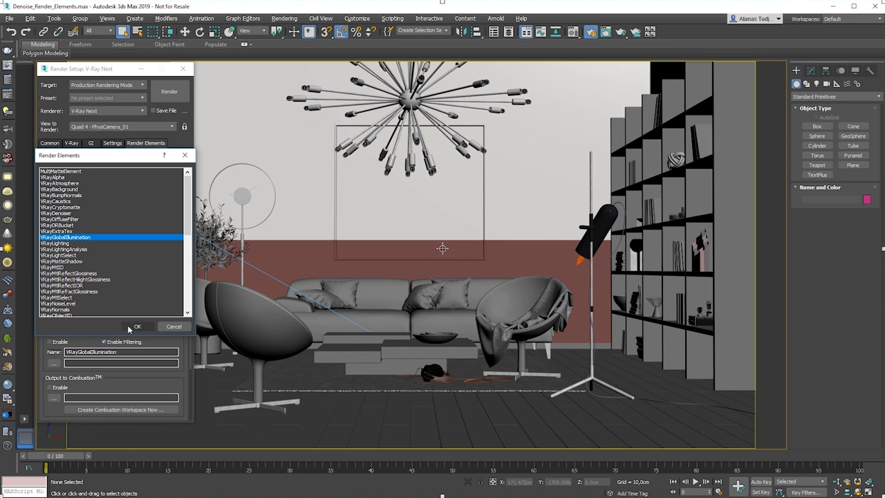
{"action": "left_click", "coordinate": [138, 327]}
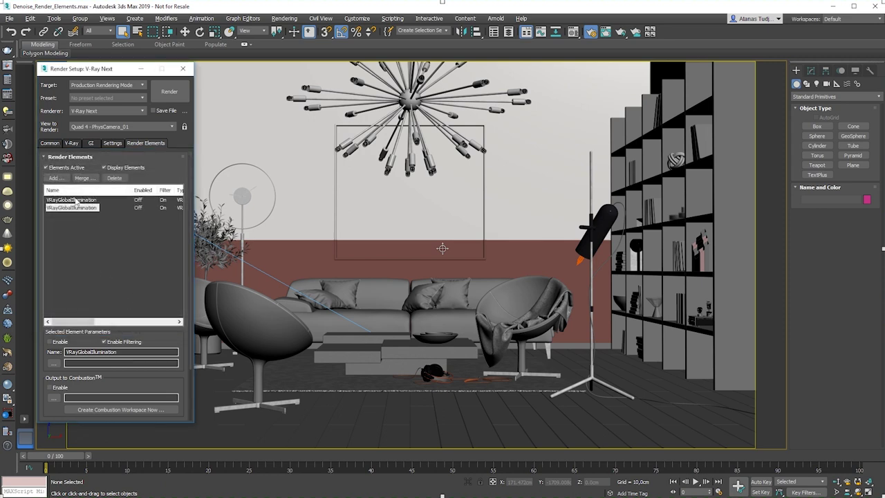
Review the second VRayGlobalIllumination element's parameters, including its denoise option.
{"action": "left_click", "coordinate": [82, 208]}
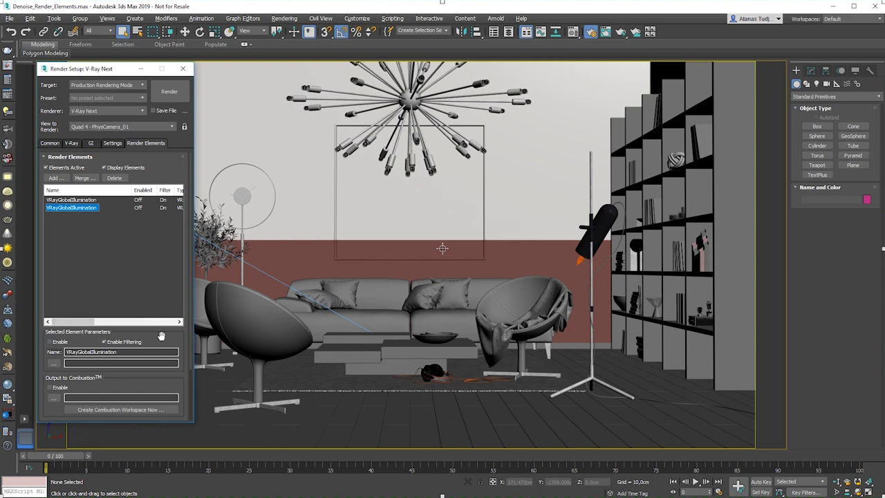
{"action": "scroll", "coordinate": [160, 345], "scroll_direction": "down", "scroll_amount": 3}
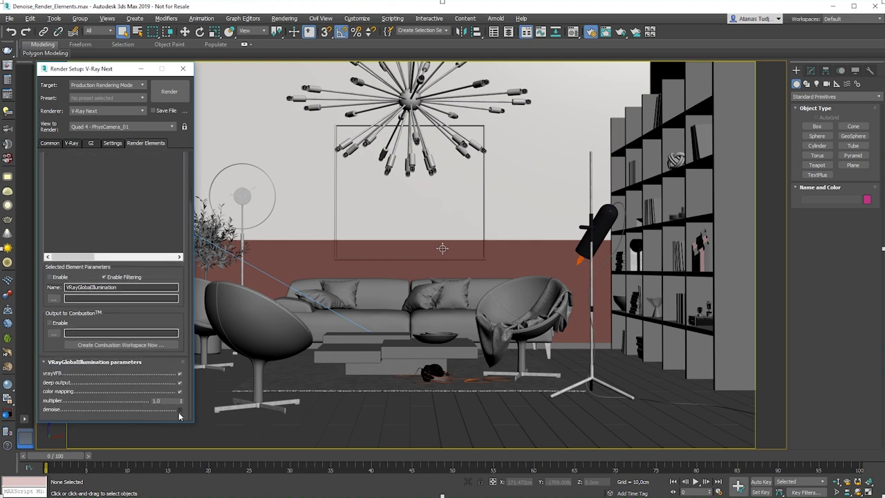
{"action": "scroll", "coordinate": [182, 277], "scroll_direction": "up", "scroll_amount": 3}
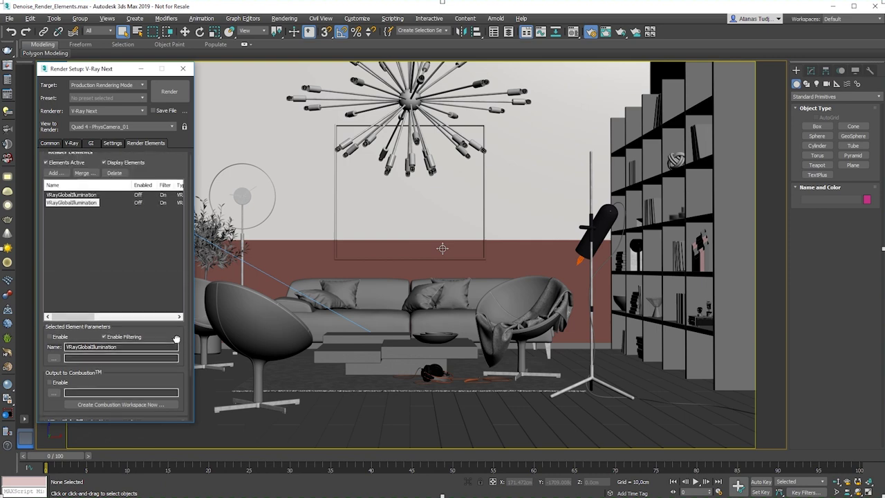
Add a VRayDenoiser element to the scene's render elements.
{"action": "left_click", "coordinate": [84, 221]}
{"action": "left_click", "coordinate": [55, 178]}
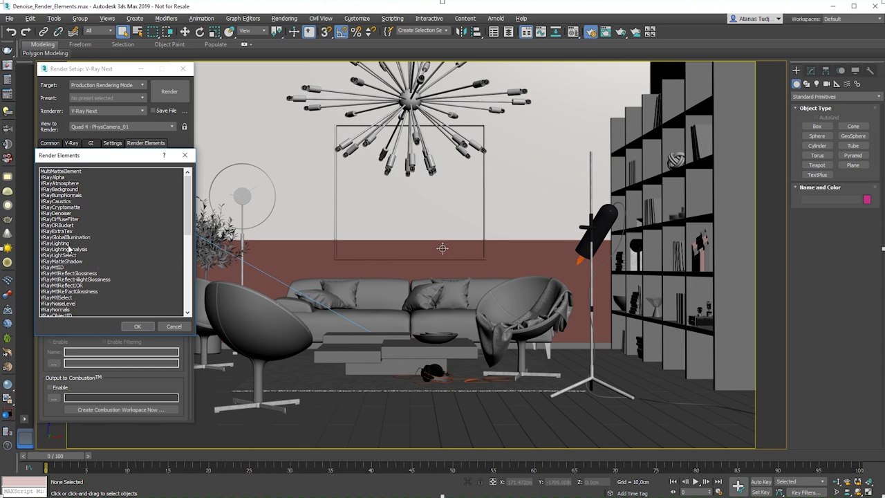
{"action": "left_click", "coordinate": [58, 214]}
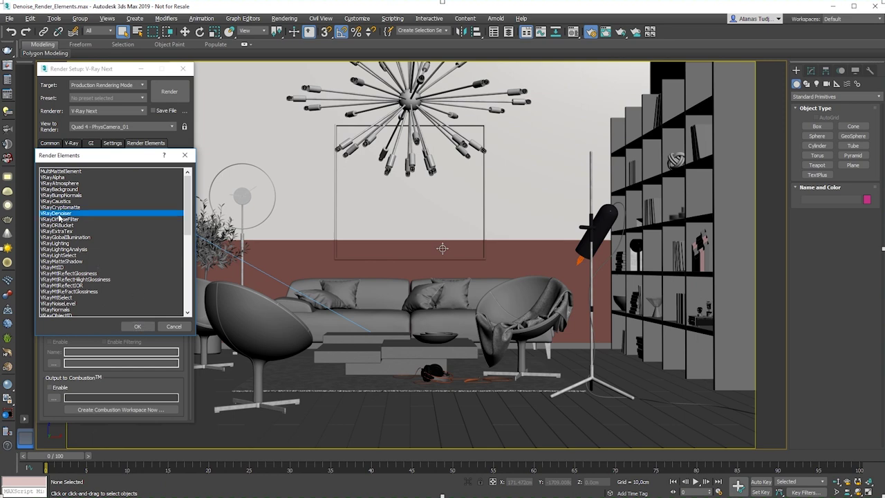
{"action": "left_click", "coordinate": [135, 327]}
Set the VRayDenoiser's preset to Strong, keeping the Default V-Ray denoiser engine.
{"action": "left_click_drag", "start_coordinate": [168, 339], "coordinate": [172, 234]}
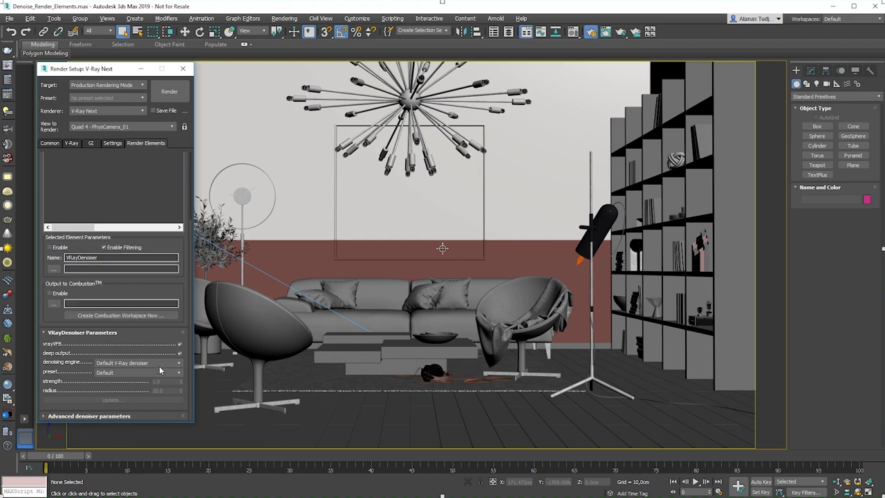
{"action": "left_click", "coordinate": [114, 373]}
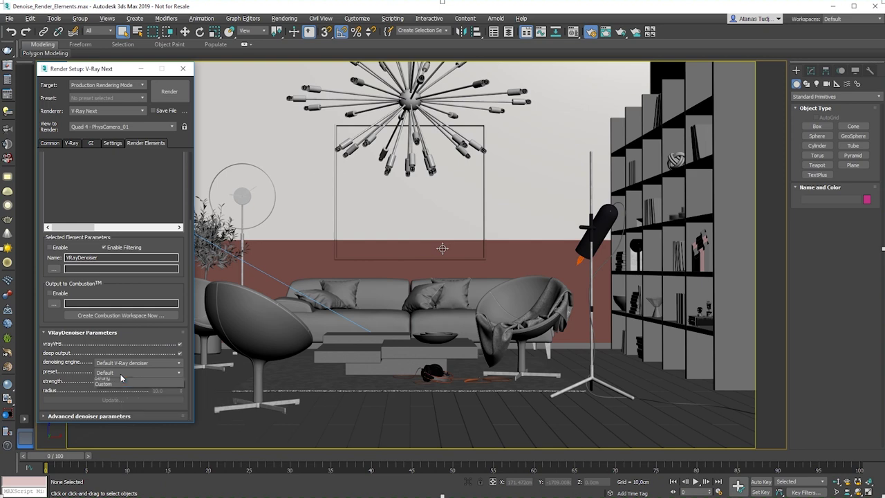
{"action": "left_click", "coordinate": [111, 394]}
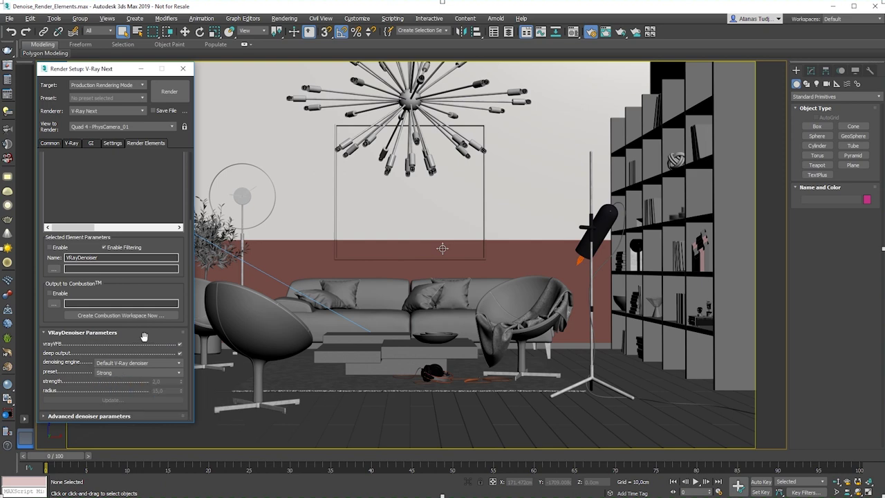
{"action": "scroll", "coordinate": [144, 337], "scroll_direction": "up", "scroll_amount": 5}
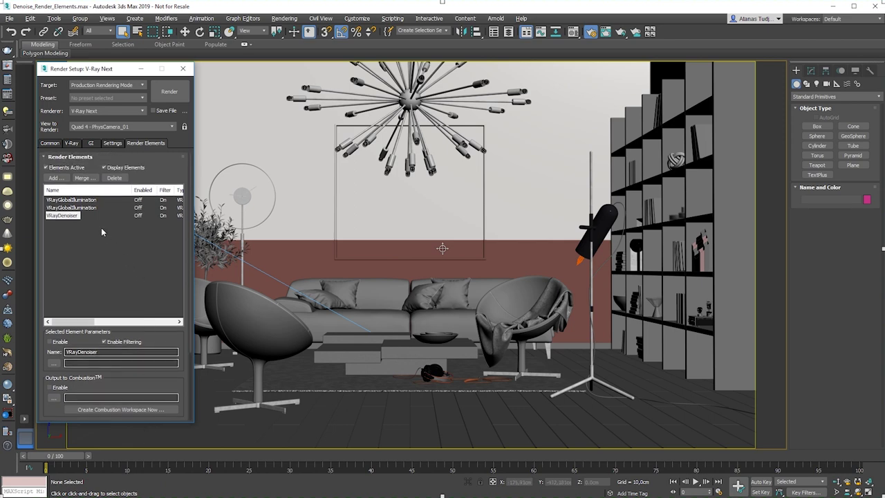
Append "_D" to the name of the second VRayGlobalIllumination render element.
{"action": "left_click", "coordinate": [76, 207]}
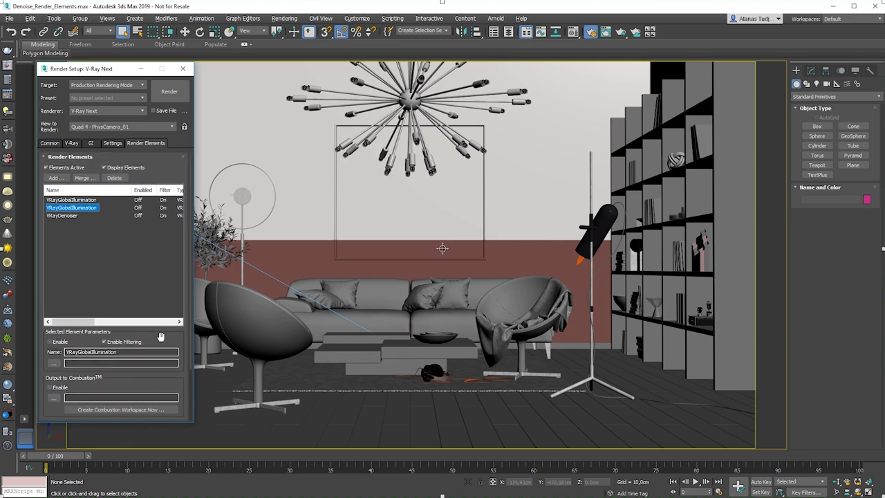
{"action": "left_click", "coordinate": [159, 351]}
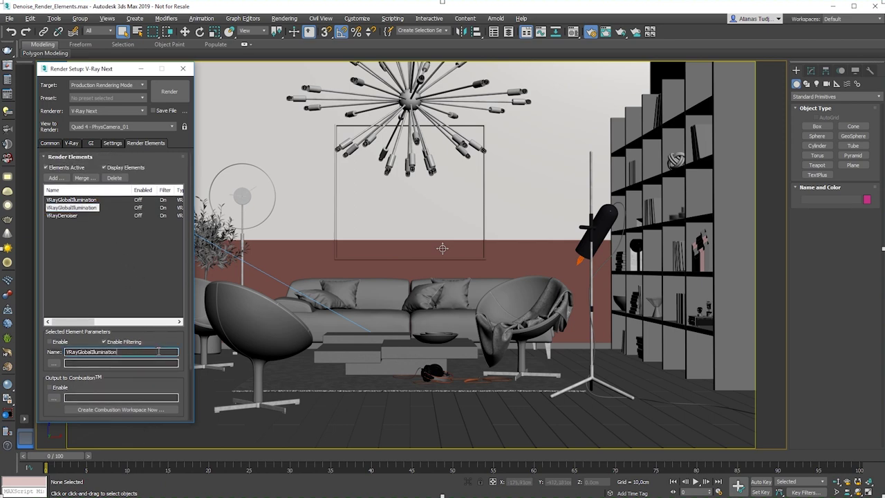
{"action": "type", "text": "_D"}
{"action": "left_click", "coordinate": [118, 224]}
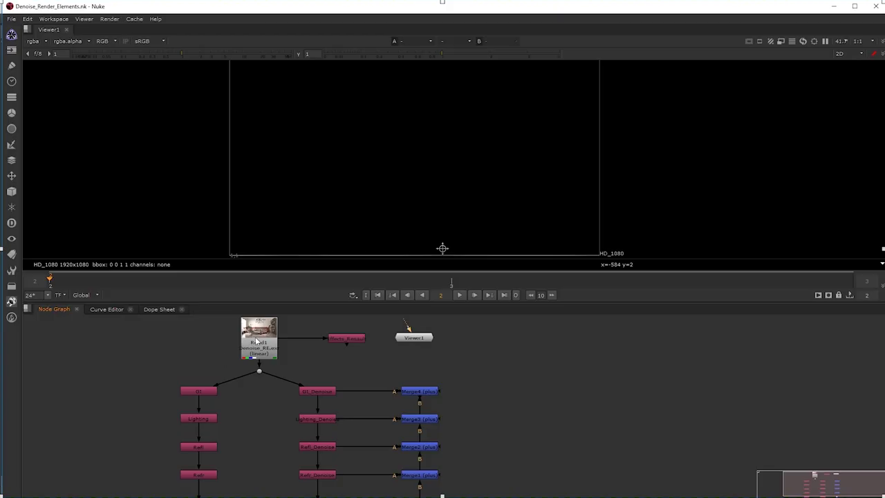
Display the Read1 node's original render in the viewer and examine the noise on the floor reflections up close.
{"action": "left_click", "coordinate": [256, 340]}
{"action": "key", "text": "1"}
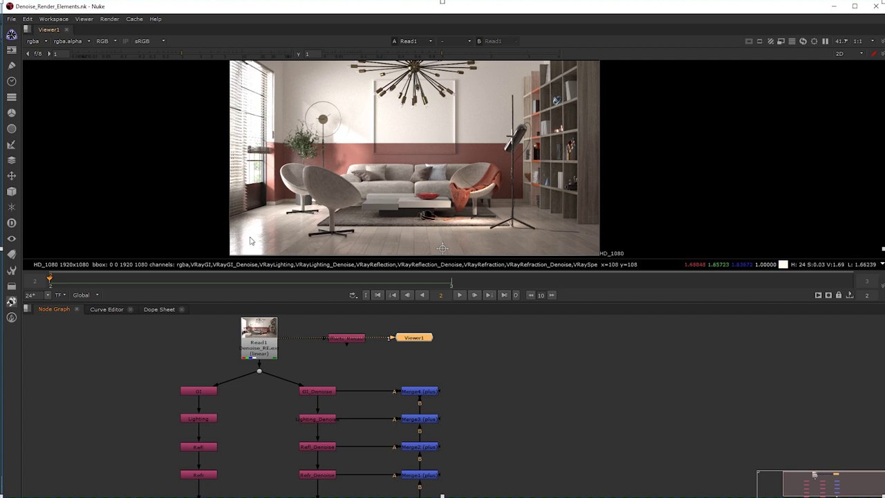
{"action": "scroll", "coordinate": [253, 242], "scroll_direction": "up", "scroll_amount": 4}
{"action": "middle_click_drag", "start_coordinate": [289, 232], "coordinate": [335, 184]}
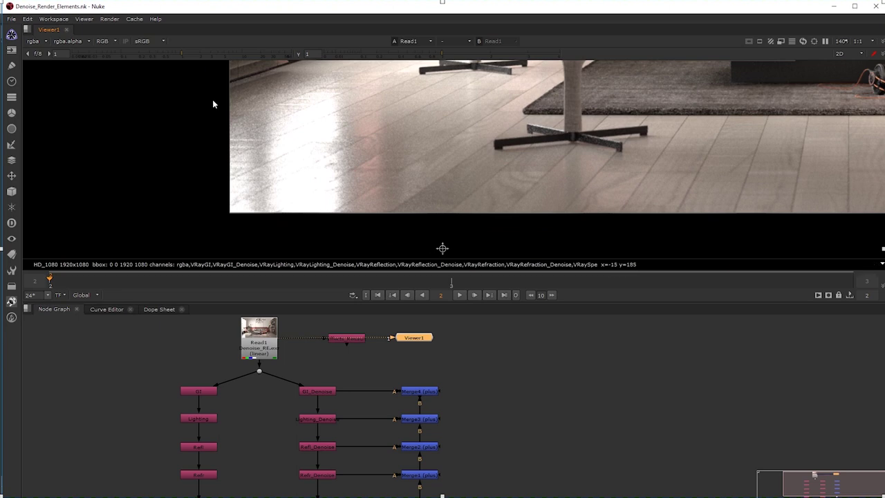
{"action": "middle_click_drag", "start_coordinate": [276, 141], "coordinate": [261, 164]}
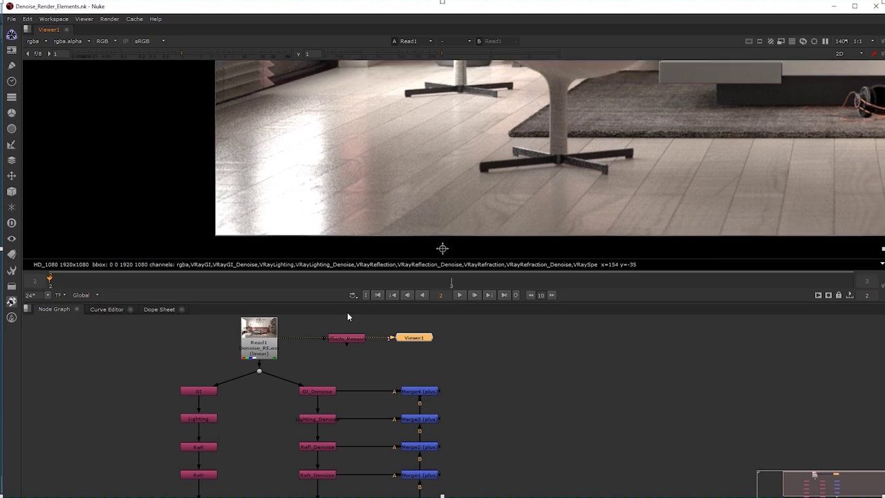
Display the effects result node beside Read1 and examine its denoised floor, sofa, table and shelf areas.
{"action": "left_click", "coordinate": [359, 346]}
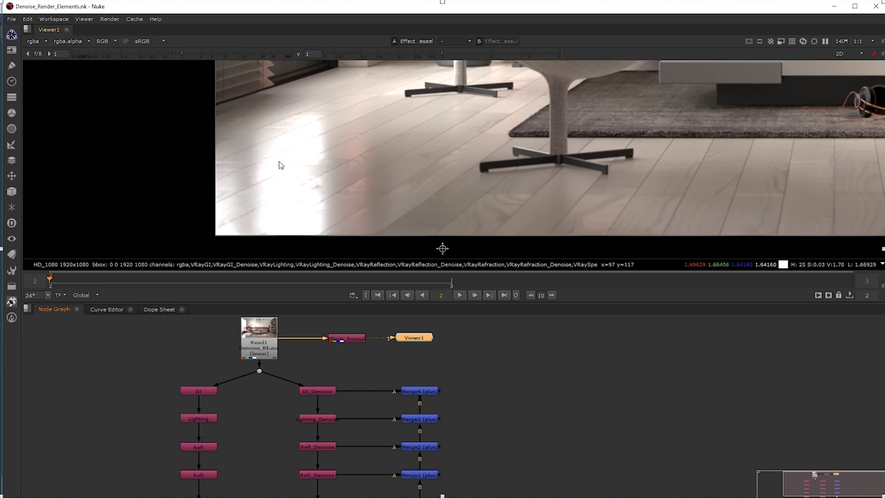
{"action": "scroll", "coordinate": [368, 183], "scroll_direction": "down", "scroll_amount": 2}
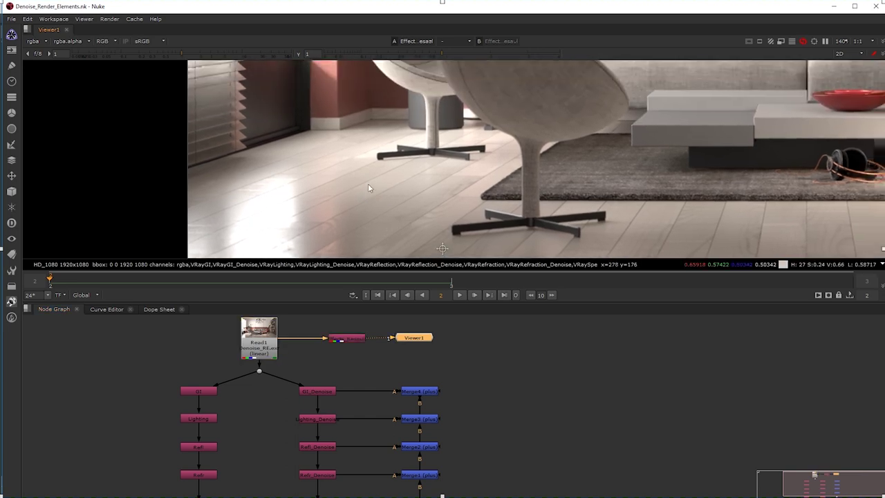
{"action": "middle_click_drag", "start_coordinate": [381, 158], "coordinate": [374, 249]}
{"action": "middle_click_drag", "start_coordinate": [417, 117], "coordinate": [289, 129]}
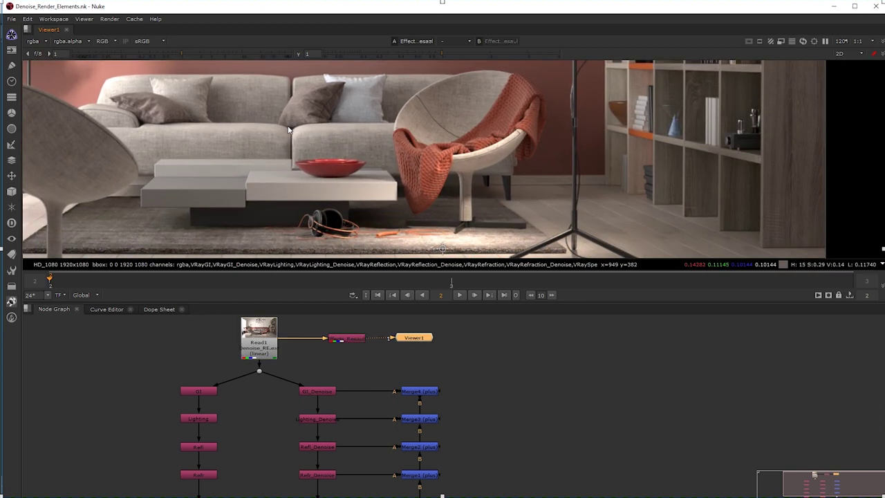
{"action": "middle_click_drag", "start_coordinate": [220, 170], "coordinate": [528, 134]}
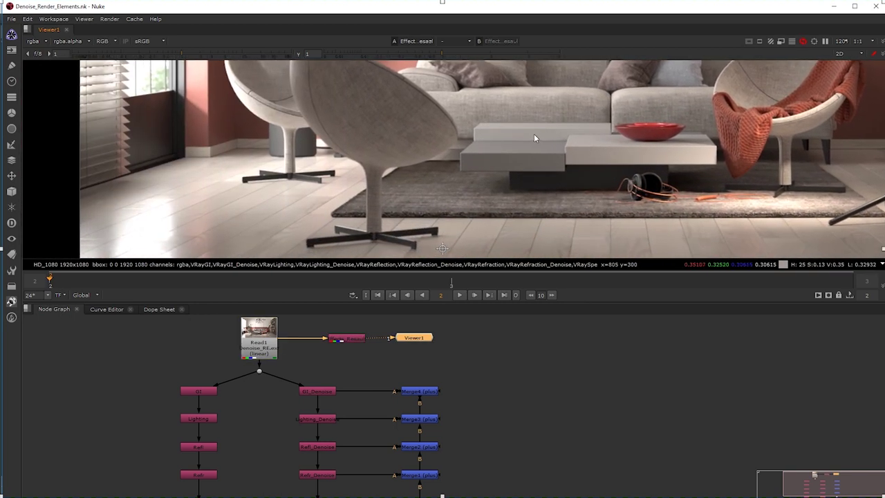
{"action": "scroll", "coordinate": [491, 148], "scroll_direction": "down", "scroll_amount": 1}
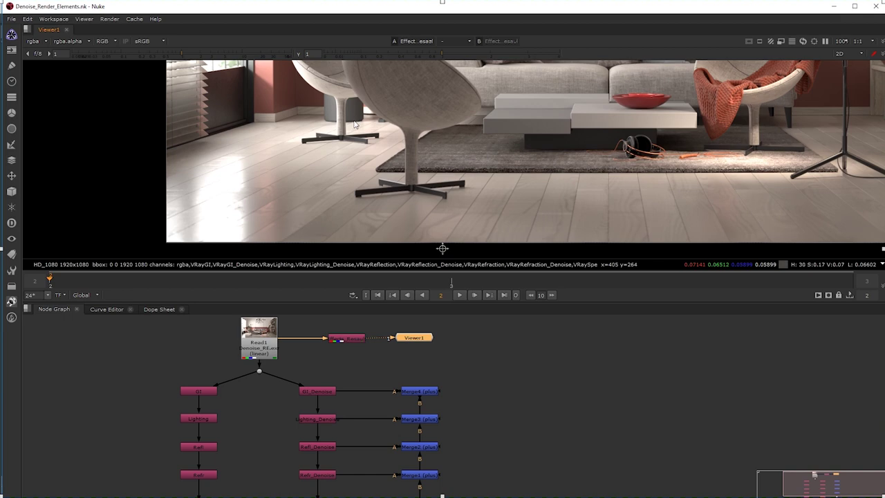
{"action": "middle_click_drag", "start_coordinate": [354, 124], "coordinate": [340, 138]}
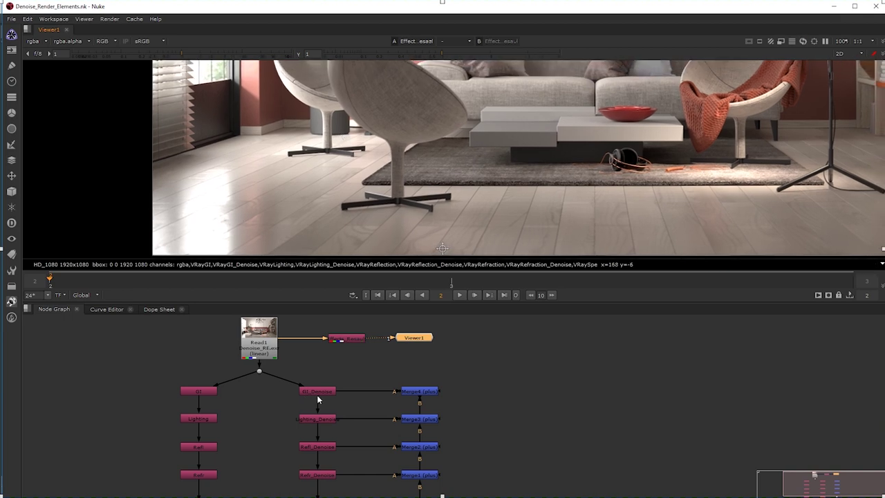
Compare the GI element with its GI_Denoise counterpart in the viewer.
{"action": "middle_click_drag", "start_coordinate": [317, 395], "coordinate": [339, 329]}
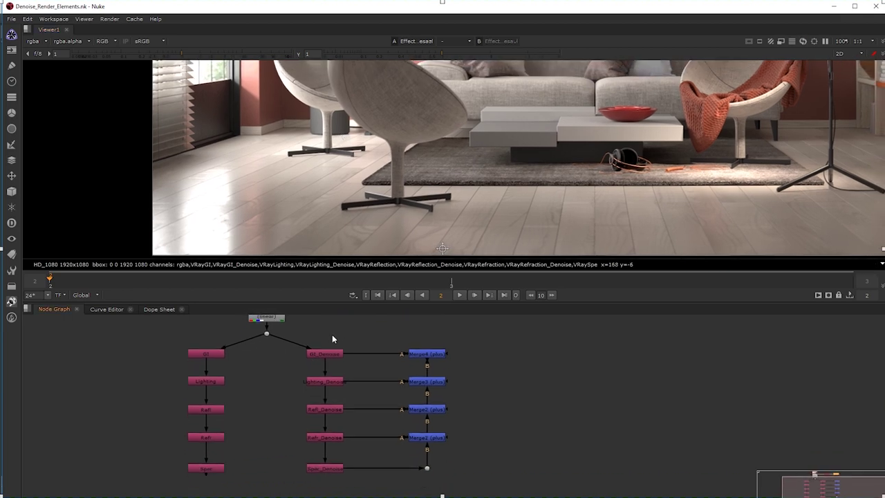
{"action": "left_click", "coordinate": [206, 355]}
{"action": "key", "text": "1"}
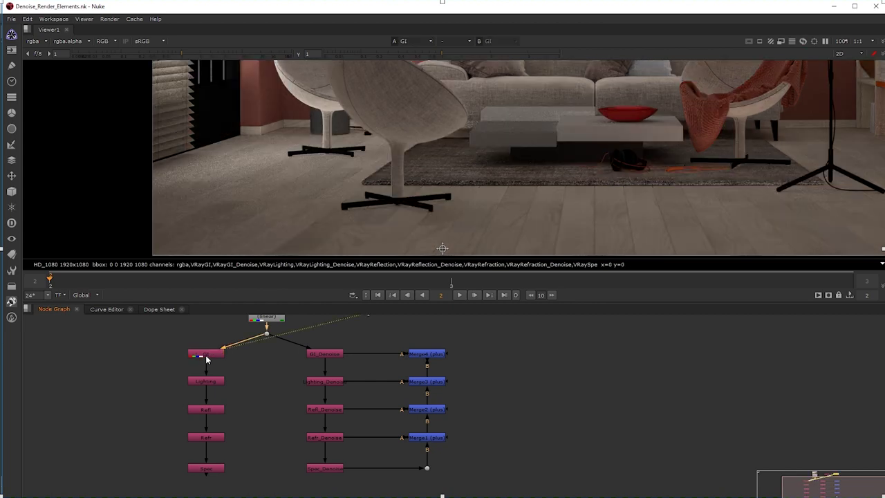
{"action": "scroll", "coordinate": [308, 393], "scroll_direction": "up", "scroll_amount": 2}
{"action": "middle_click_drag", "start_coordinate": [328, 347], "coordinate": [308, 393]}
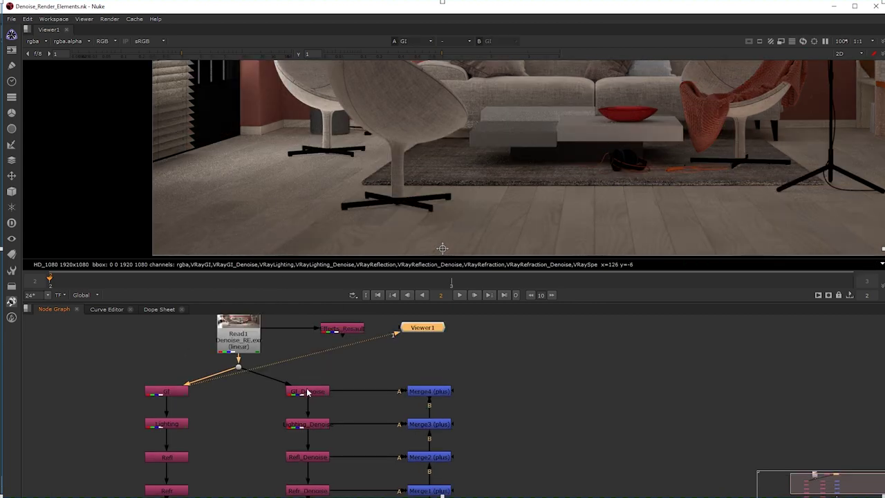
{"action": "left_click", "coordinate": [308, 392]}
{"action": "key", "text": "1"}
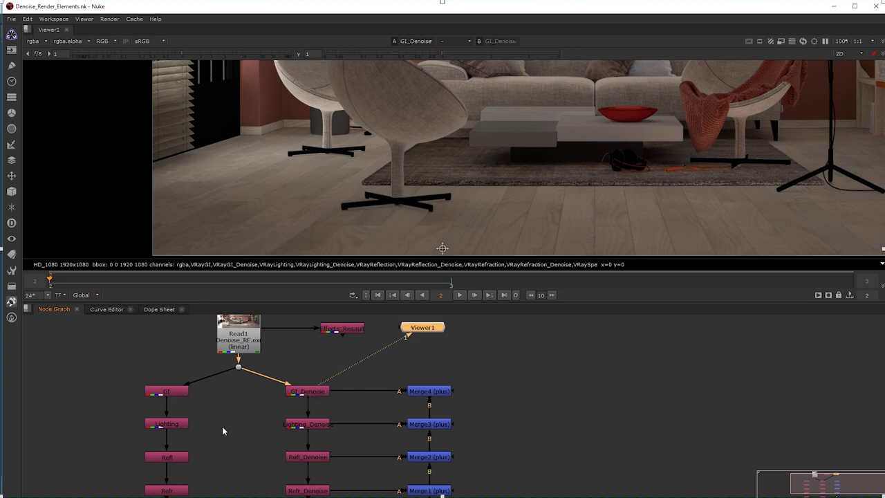
Compare the Lighting element with the Lighting_Denoise element in the viewer.
{"action": "left_click", "coordinate": [176, 425]}
{"action": "key", "text": "1"}
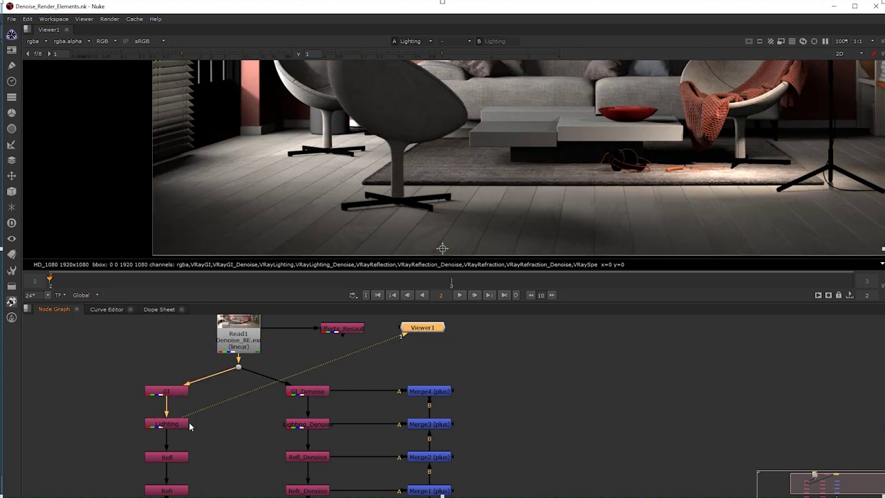
{"action": "left_click", "coordinate": [329, 427]}
{"action": "key", "text": "1"}
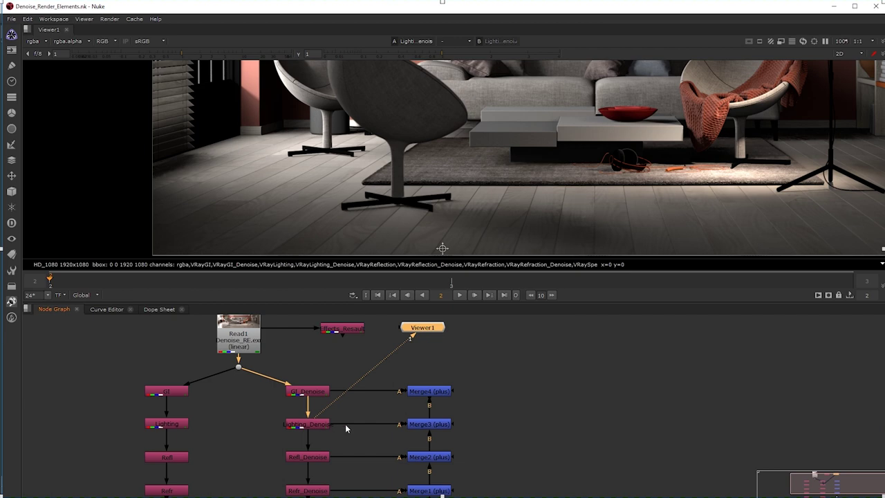
{"action": "scroll", "coordinate": [442, 166], "scroll_direction": "down", "scroll_amount": 2}
{"action": "middle_click_drag", "start_coordinate": [415, 180], "coordinate": [443, 140]}
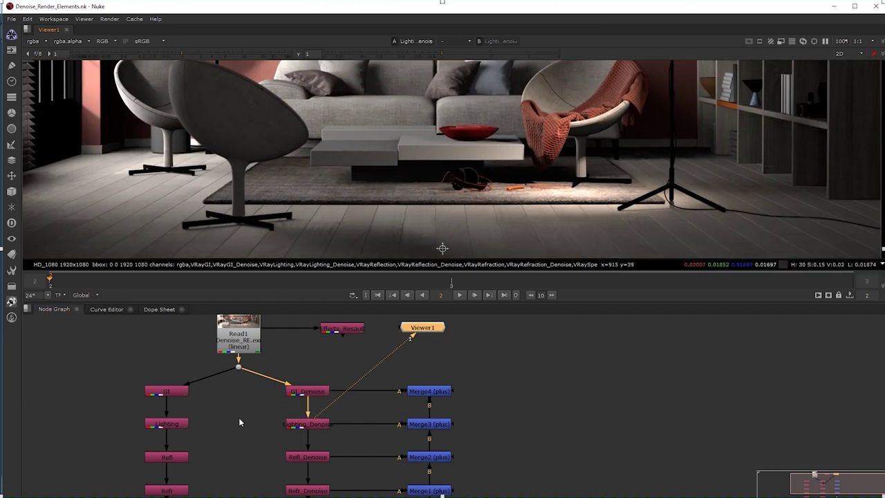
Compare the Refl element with Refl_Denoise, focusing on the floor reflections near the window.
{"action": "left_click", "coordinate": [172, 458]}
{"action": "key", "text": "1"}
{"action": "middle_click_drag", "start_coordinate": [131, 187], "coordinate": [239, 149]}
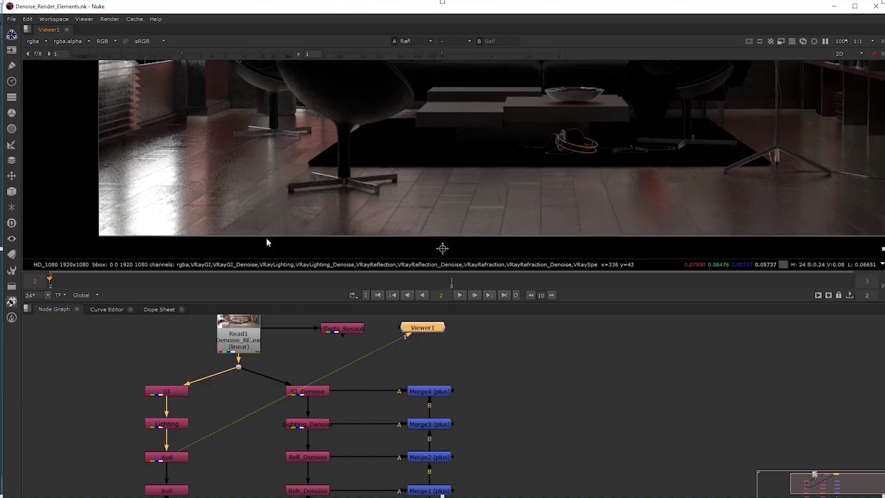
{"action": "left_click", "coordinate": [319, 458]}
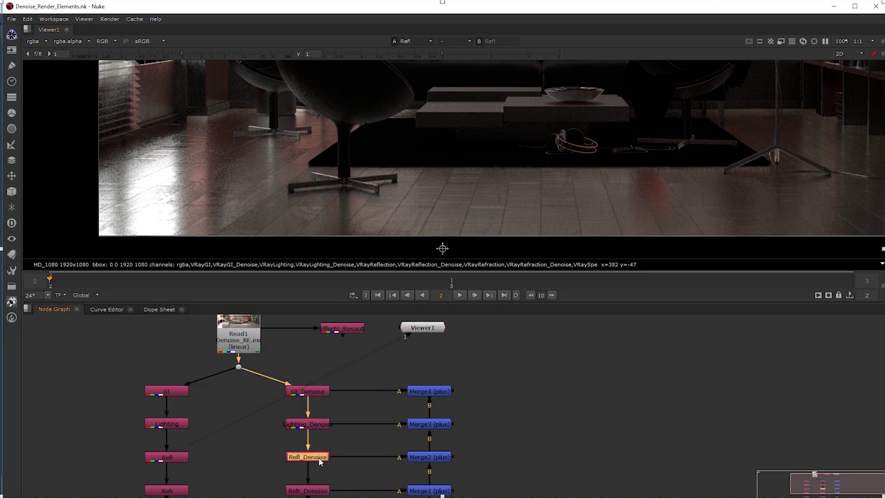
{"action": "key", "text": "1"}
Compare the Spec element with the Spec_Denoise element in the viewer.
{"action": "middle_click_drag", "start_coordinate": [241, 440], "coordinate": [253, 389]}
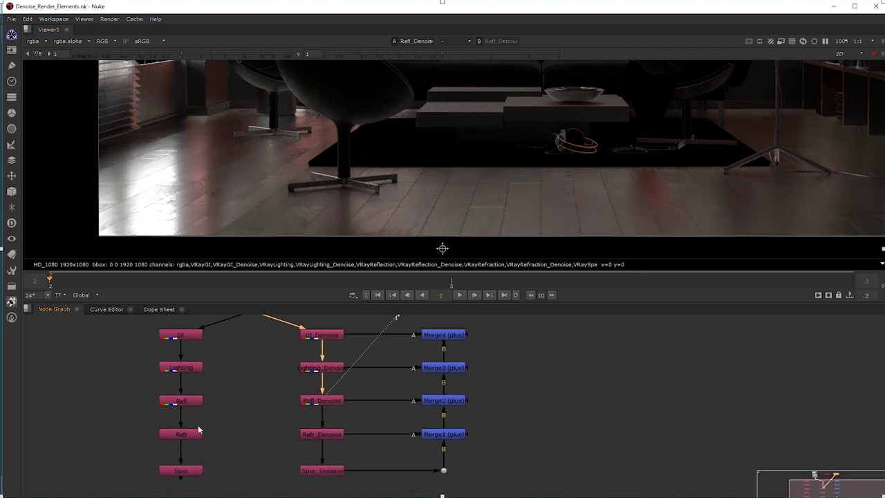
{"action": "left_click", "coordinate": [184, 470]}
{"action": "key", "text": "1"}
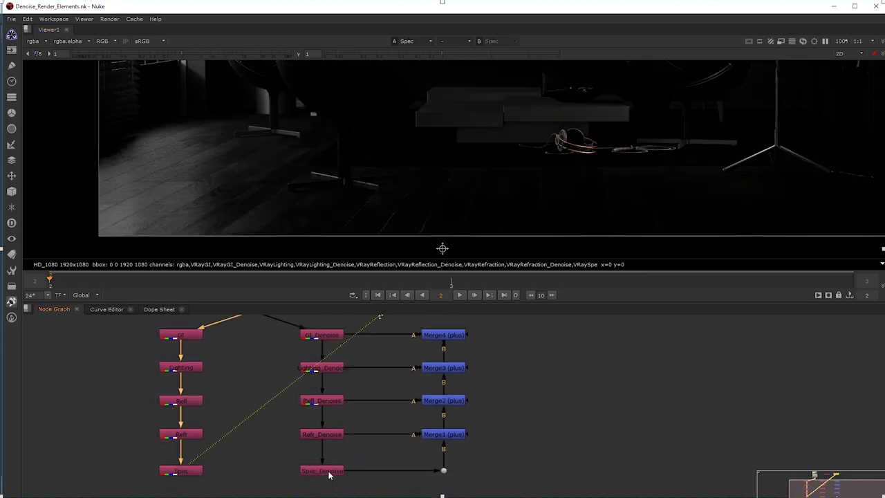
{"action": "left_click", "coordinate": [325, 473]}
{"action": "key", "text": "1"}
{"action": "left_click", "coordinate": [329, 476]}
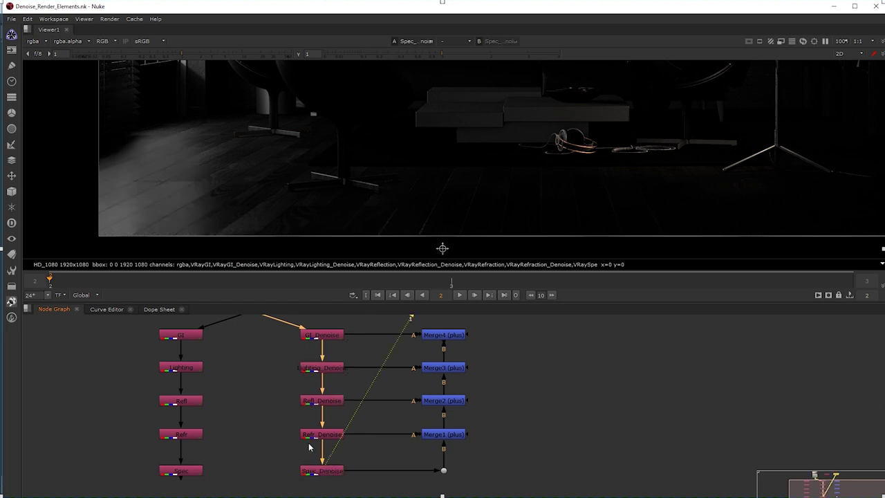
View the Refr element across the whole frame and the Refr_Denoise element close up on the chandelier bulbs.
{"action": "left_click", "coordinate": [196, 439], "text": "ctrl"}
{"action": "key", "text": "1"}
{"action": "scroll", "coordinate": [451, 132], "scroll_direction": "down", "scroll_amount": 5}
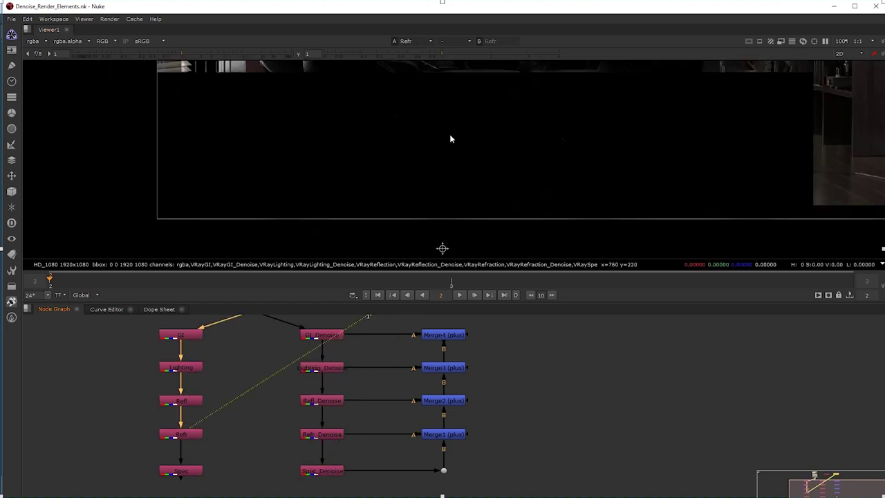
{"action": "left_click", "coordinate": [340, 428]}
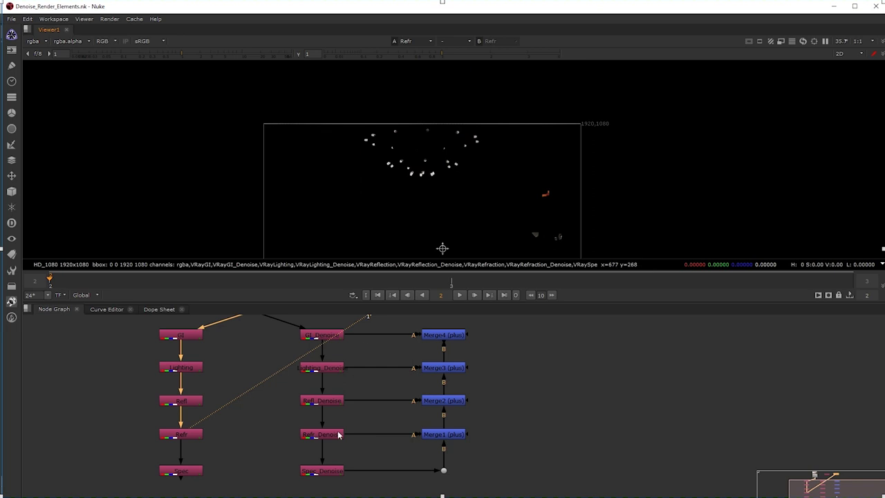
{"action": "left_click", "coordinate": [336, 436], "text": "ctrl"}
{"action": "key", "text": "1"}
{"action": "scroll", "coordinate": [449, 164], "scroll_direction": "up", "scroll_amount": 9}
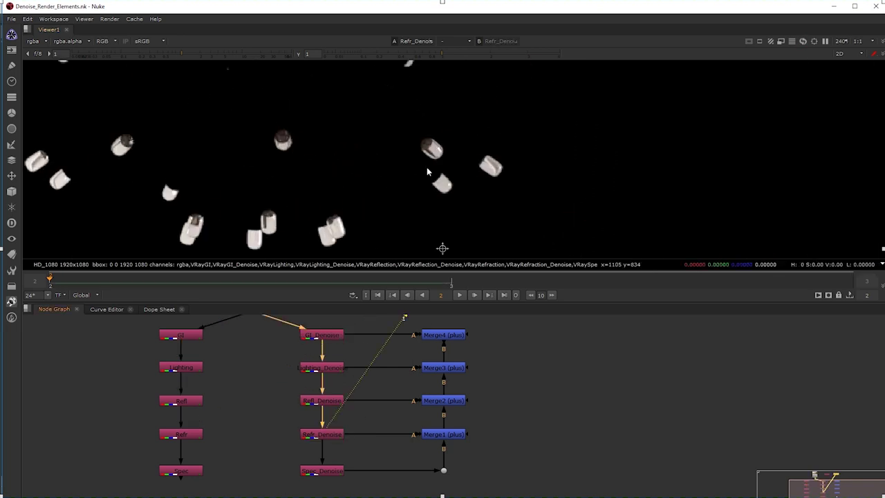
Switch the viewer back to Refr and again to Refr_Denoise to compare the chandelier bulbs at close range.
{"action": "left_click", "coordinate": [192, 436]}
{"action": "key", "text": "1"}
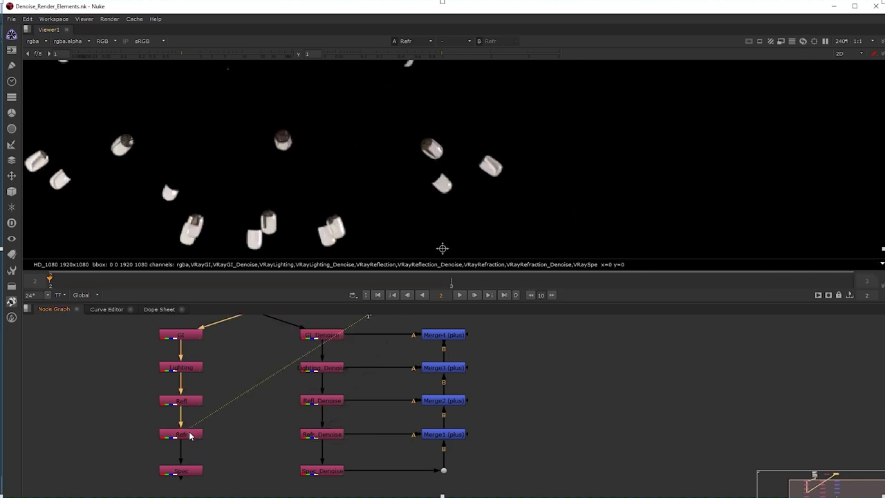
{"action": "left_click", "coordinate": [343, 440]}
{"action": "key", "text": "1"}
{"action": "scroll", "coordinate": [248, 438], "scroll_direction": "down", "scroll_amount": 3}
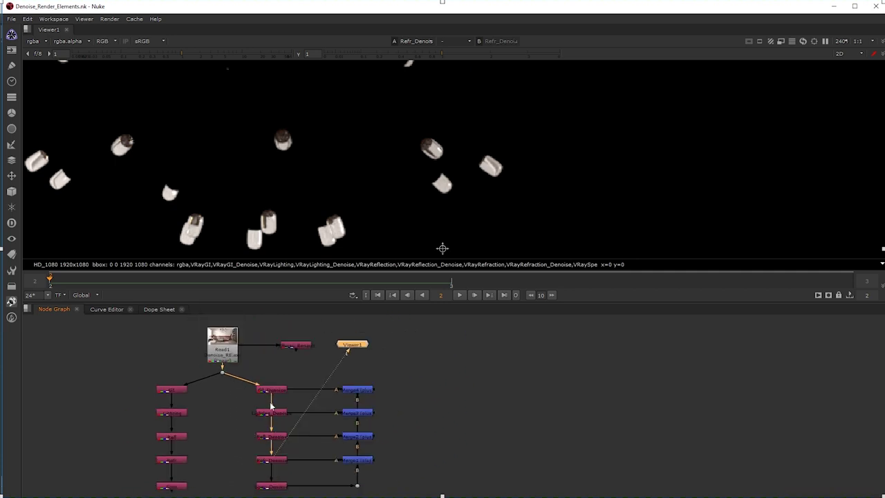
Compare the Merge4 composite of the denoised elements with the effects result element across the whole room image.
{"action": "middle_click_drag", "start_coordinate": [315, 429], "coordinate": [320, 394]}
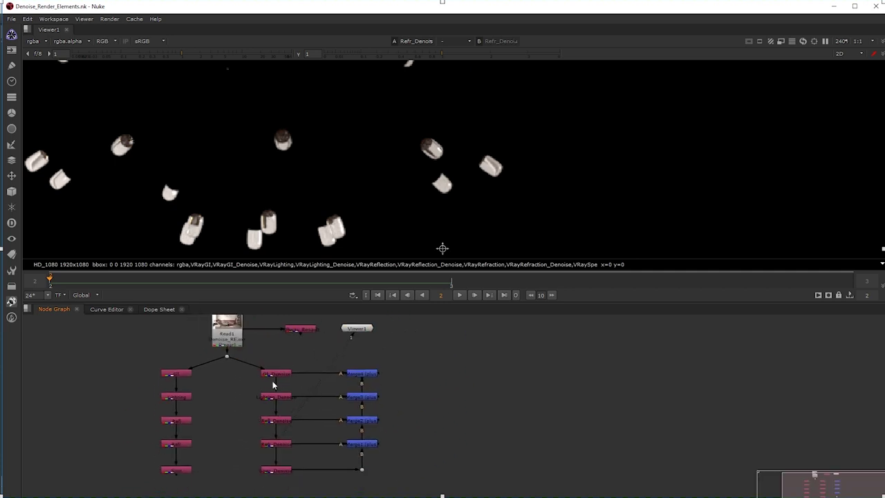
{"action": "left_click", "coordinate": [369, 373]}
{"action": "key", "text": "1"}
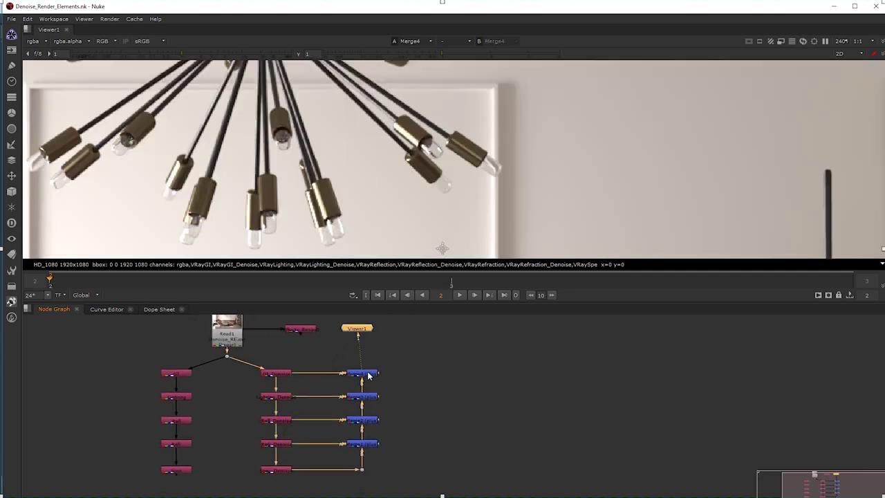
{"action": "scroll", "coordinate": [381, 119], "scroll_direction": "down", "scroll_amount": 5}
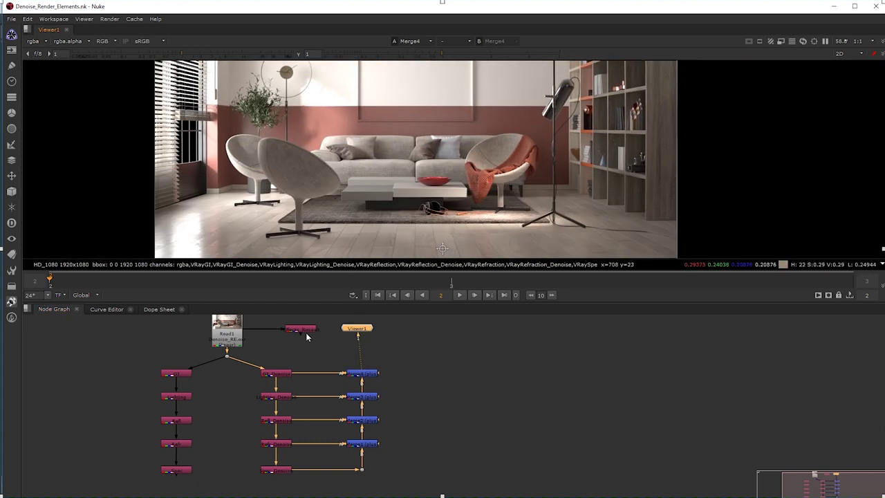
{"action": "left_click", "coordinate": [292, 330]}
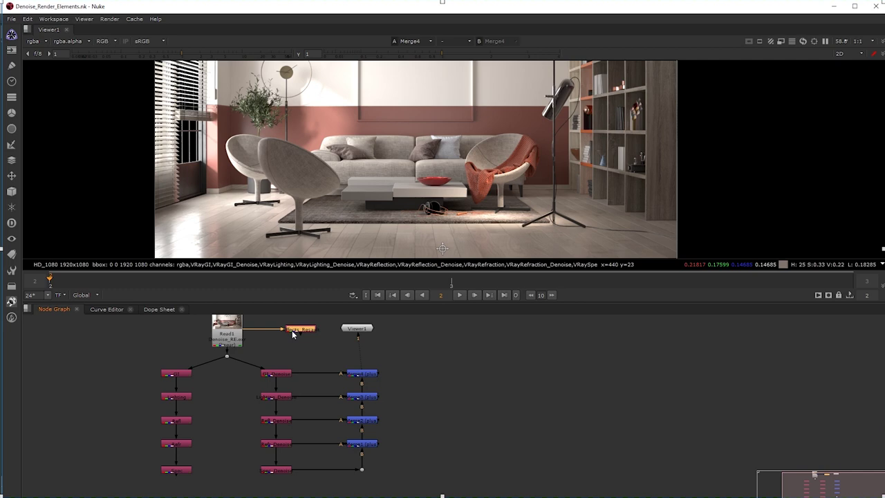
{"action": "key", "text": "1"}
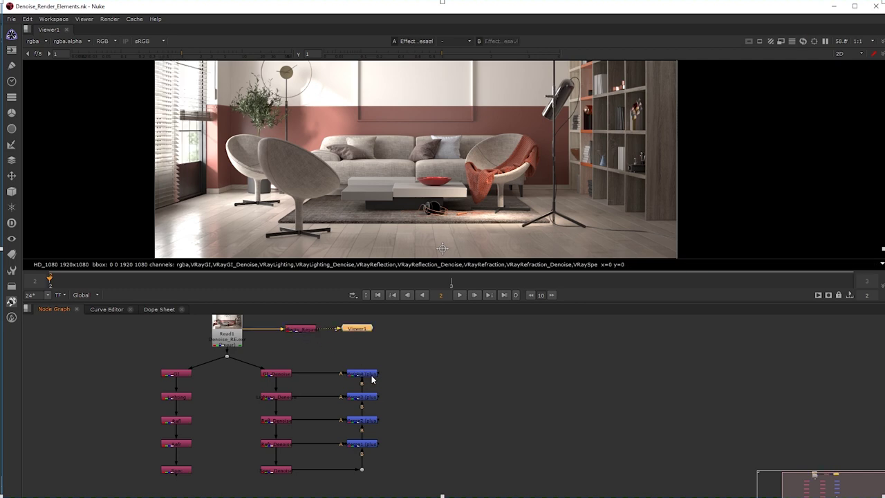
{"action": "key", "text": "1"}
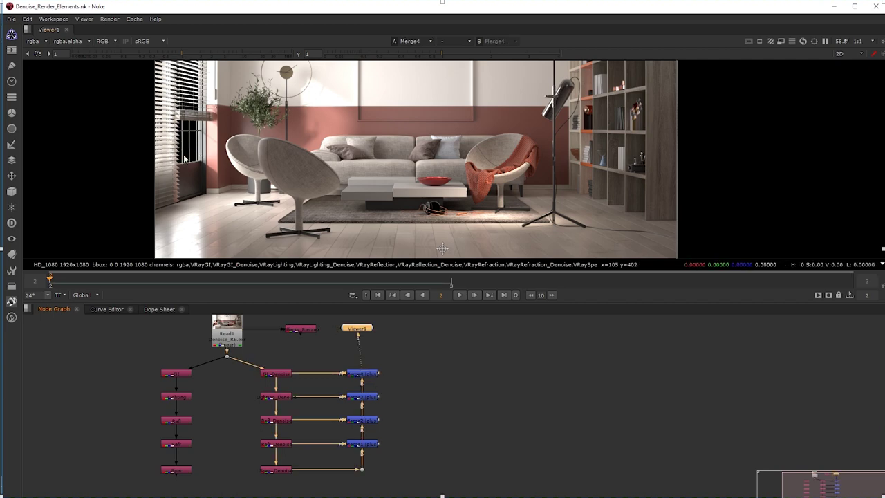
{"action": "left_click", "coordinate": [308, 331]}
{"action": "key", "text": "1"}
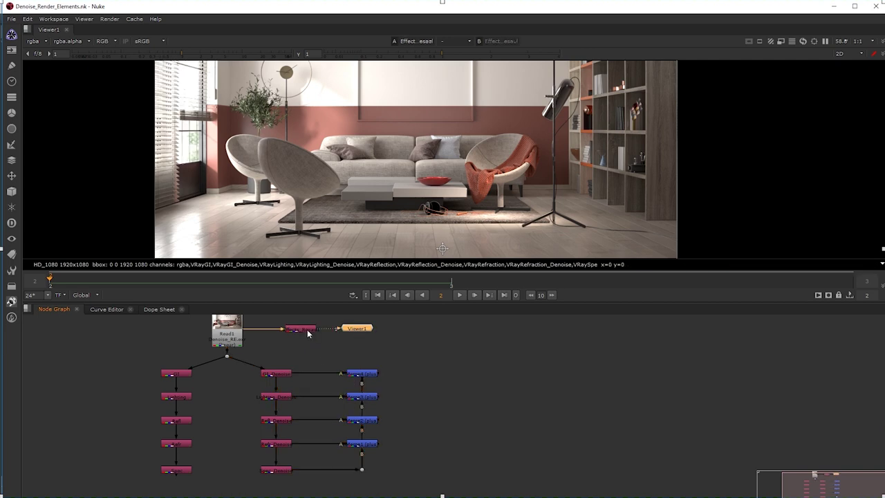
{"action": "left_click", "coordinate": [370, 377]}
{"action": "key", "text": "1"}
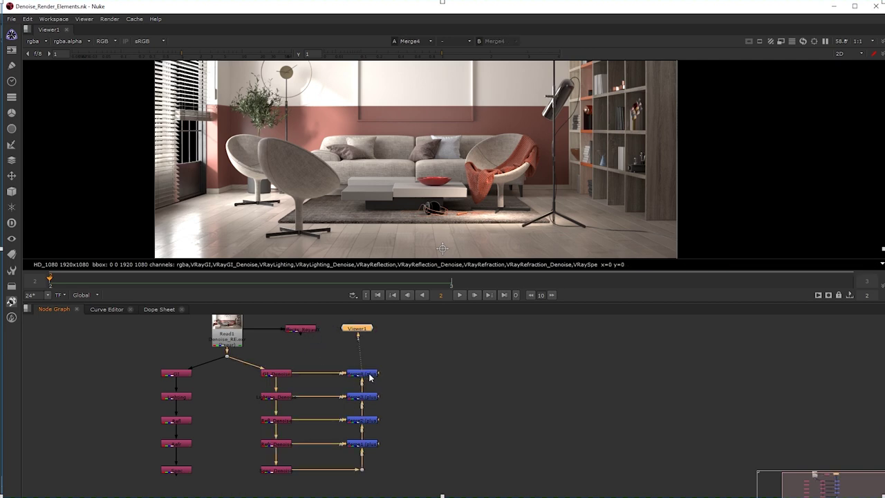
Compare the Merge4 composite with the effects result element close up on the floor reflections near the window.
{"action": "scroll", "coordinate": [240, 151], "scroll_direction": "up", "scroll_amount": 5}
{"action": "middle_click_drag", "start_coordinate": [240, 150], "coordinate": [231, 181]}
{"action": "left_click", "coordinate": [311, 332]}
{"action": "key", "text": "1"}
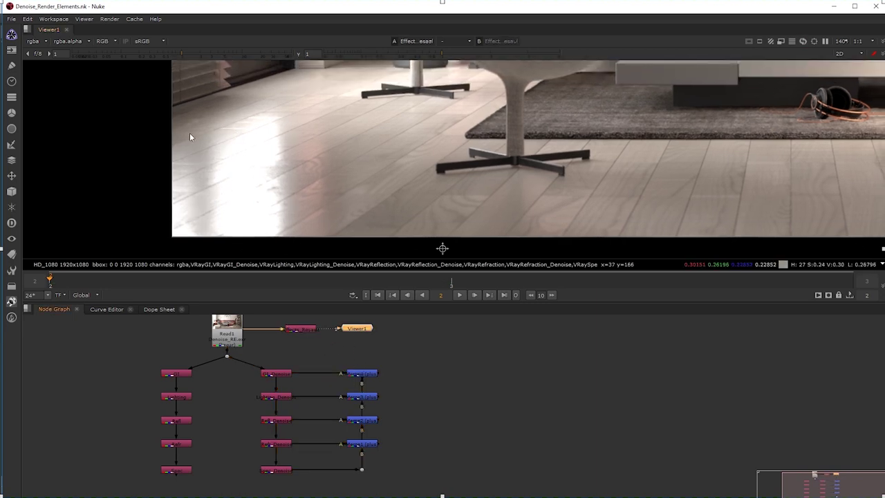
{"action": "left_click", "coordinate": [372, 373]}
{"action": "key", "text": "1"}
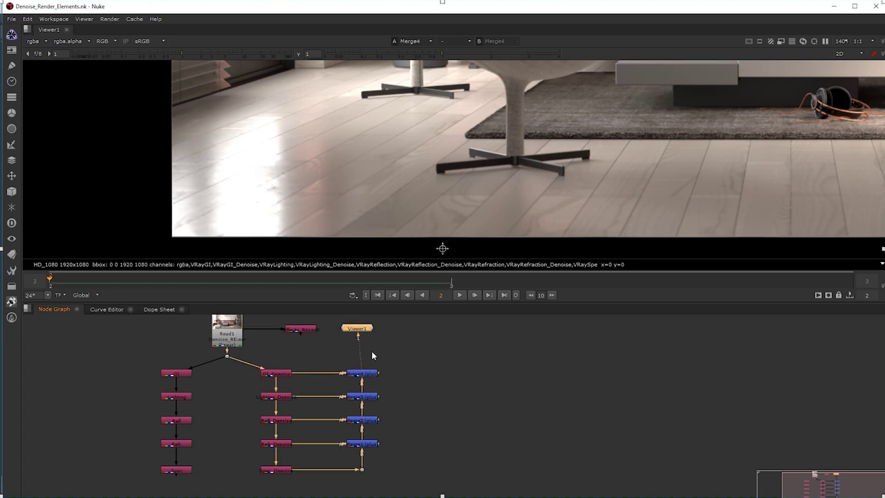
{"action": "left_click", "coordinate": [308, 336]}
{"action": "left_click", "coordinate": [365, 374]}
{"action": "left_click", "coordinate": [310, 331]}
{"action": "key", "text": "1"}
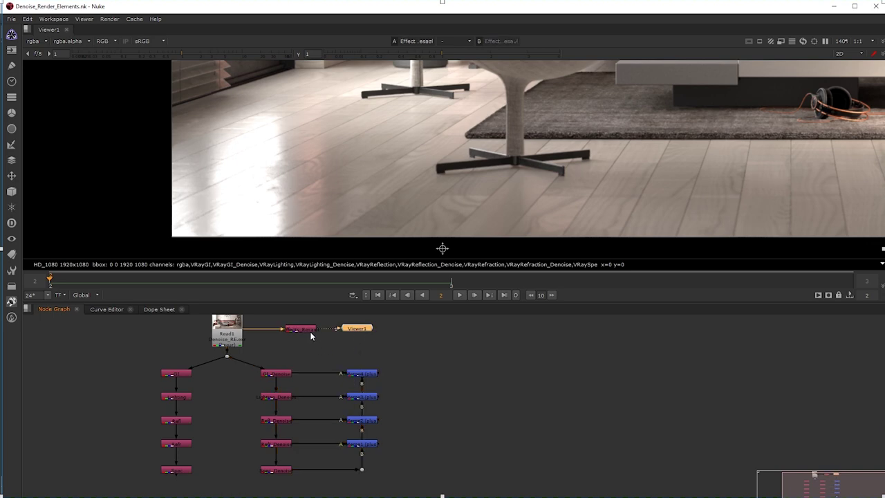
{"action": "left_click", "coordinate": [372, 376]}
{"action": "key", "text": "1"}
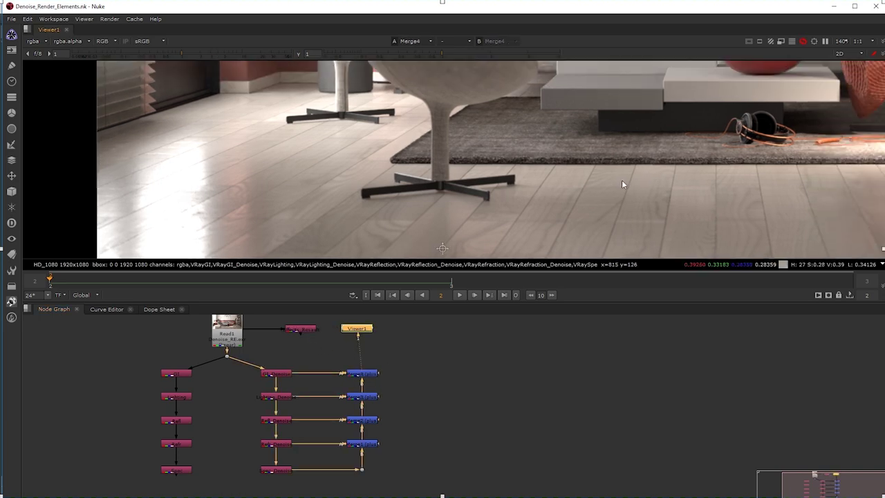
Compare the effects result element with the Merge4 composite around the coffee table, rug and armchair.
{"action": "middle_click_drag", "start_coordinate": [623, 185], "coordinate": [292, 212]}
{"action": "left_click", "coordinate": [309, 331]}
{"action": "key", "text": "1"}
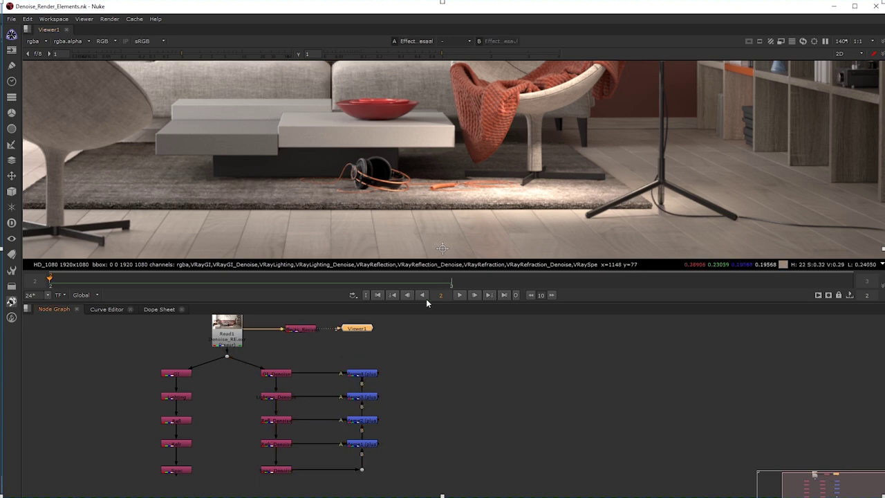
{"action": "left_click", "coordinate": [372, 374]}
{"action": "key", "text": "1"}
Compare the effects result element with the Merge4 composite close up on the sofa fabric and cushions.
{"action": "middle_click_drag", "start_coordinate": [250, 87], "coordinate": [281, 182]}
{"action": "scroll", "coordinate": [280, 183], "scroll_direction": "up", "scroll_amount": 3}
{"action": "left_click", "coordinate": [309, 330]}
{"action": "key", "text": "1"}
{"action": "middle_click_drag", "start_coordinate": [270, 156], "coordinate": [276, 239]}
{"action": "left_click", "coordinate": [363, 376]}
{"action": "key", "text": "1"}
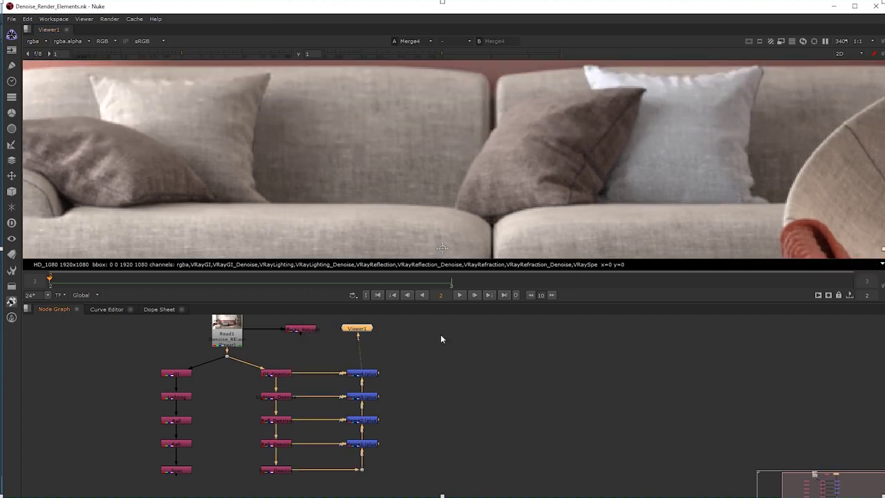
Insert a Grade node on the connection between the GI_Denoise element and Merge4.
{"action": "scroll", "coordinate": [541, 143], "scroll_direction": "down", "scroll_amount": 2}
{"action": "scroll", "coordinate": [542, 143], "scroll_direction": "down", "scroll_amount": 5}
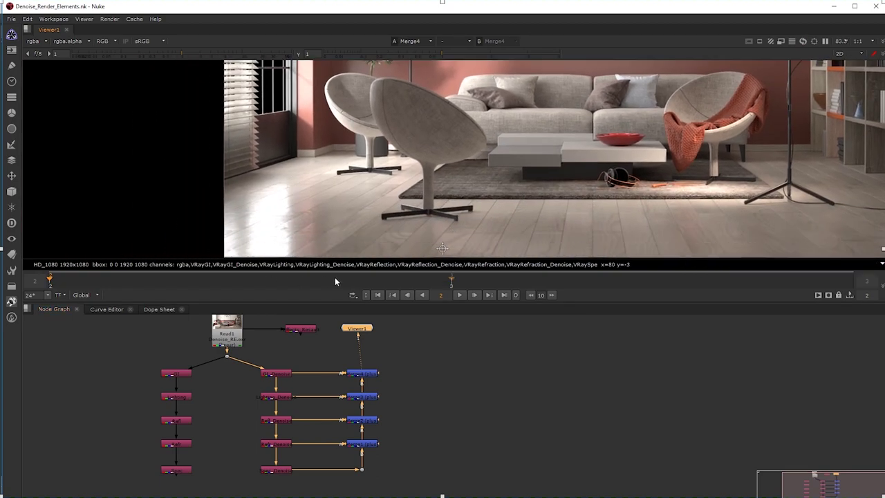
{"action": "left_click", "coordinate": [366, 374]}
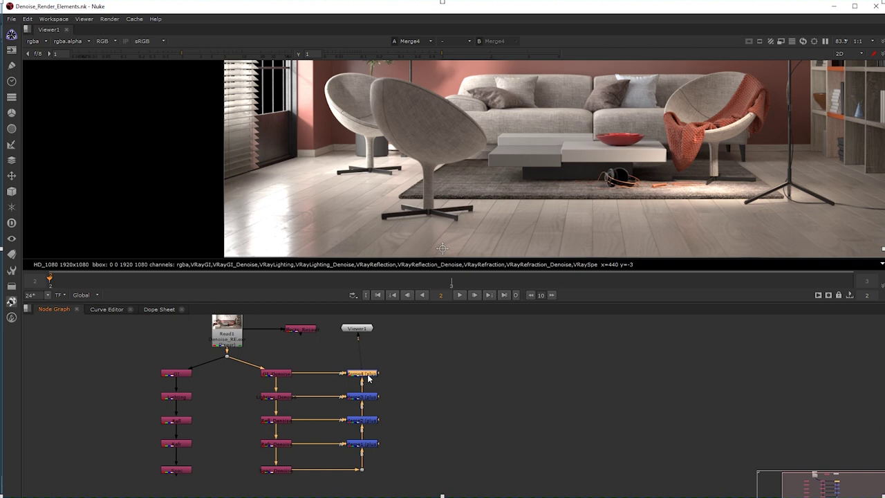
{"action": "left_click", "coordinate": [311, 354]}
{"action": "key", "text": "g"}
{"action": "left_click_drag", "start_coordinate": [319, 356], "coordinate": [314, 372]}
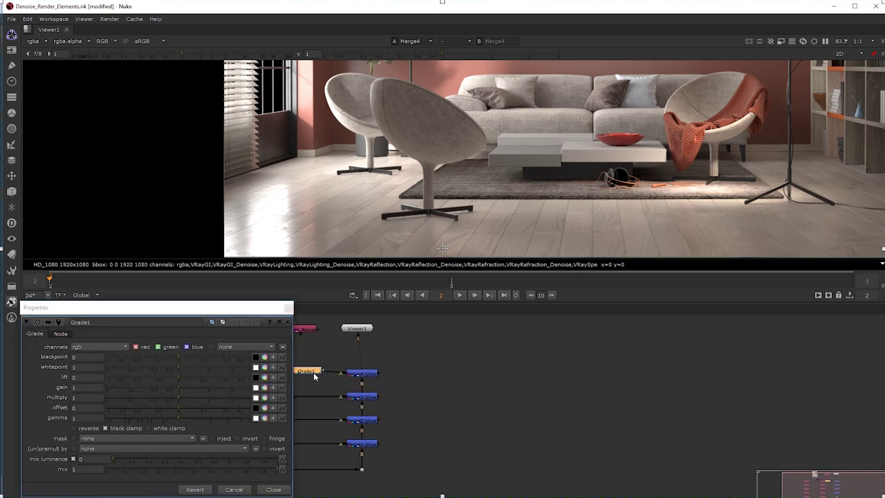
Set the GI grade's gamma to 0.54 and gain to 2.12, and check the composite across the whole frame.
{"action": "left_click_drag", "start_coordinate": [168, 422], "coordinate": [166, 421]}
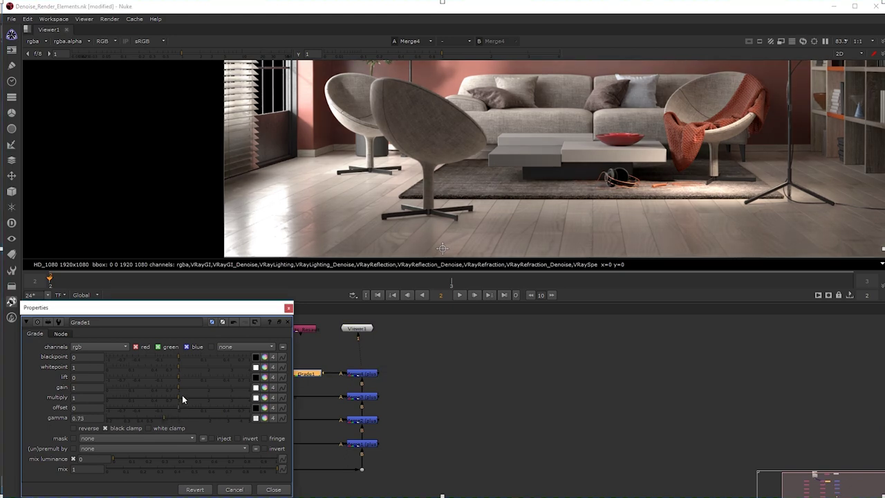
{"action": "left_click_drag", "start_coordinate": [179, 388], "coordinate": [196, 388]}
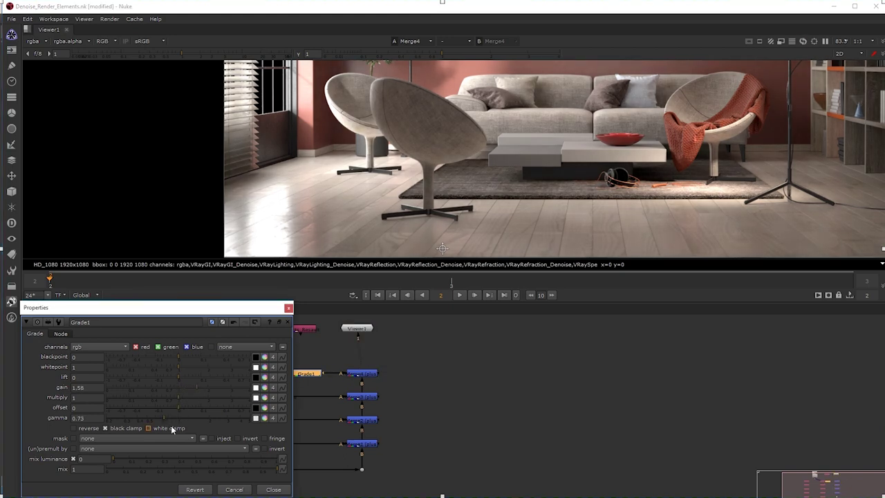
{"action": "left_click_drag", "start_coordinate": [161, 419], "coordinate": [151, 419]}
{"action": "left_click_drag", "start_coordinate": [197, 387], "coordinate": [206, 388]}
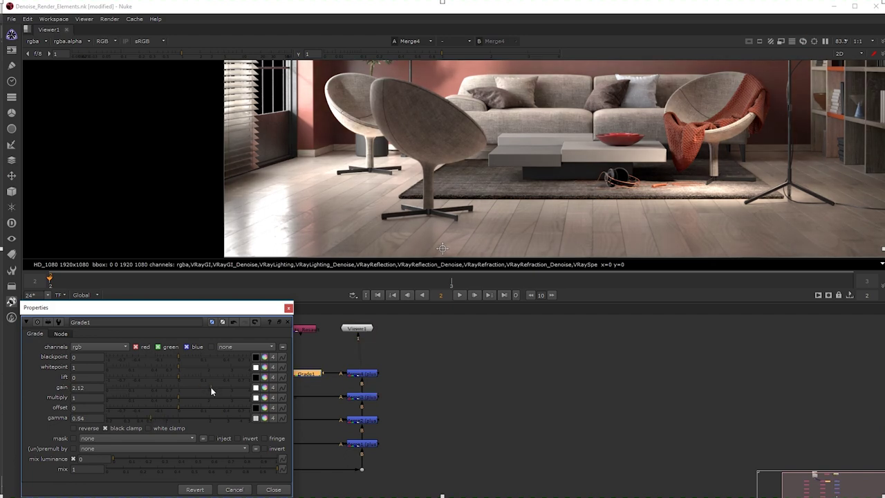
{"action": "left_click", "coordinate": [289, 308]}
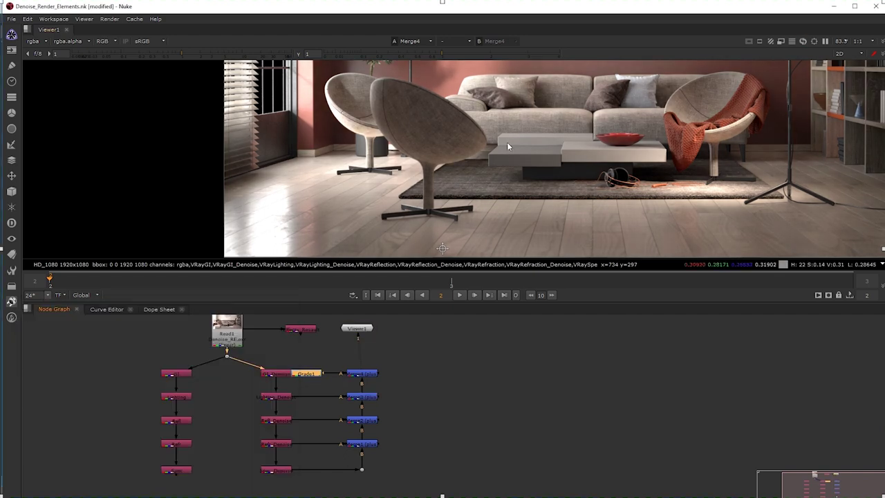
{"action": "key", "text": "f"}
{"action": "scroll", "coordinate": [391, 198], "scroll_direction": "up", "scroll_amount": 2}
{"action": "middle_click_drag", "start_coordinate": [381, 188], "coordinate": [390, 178]}
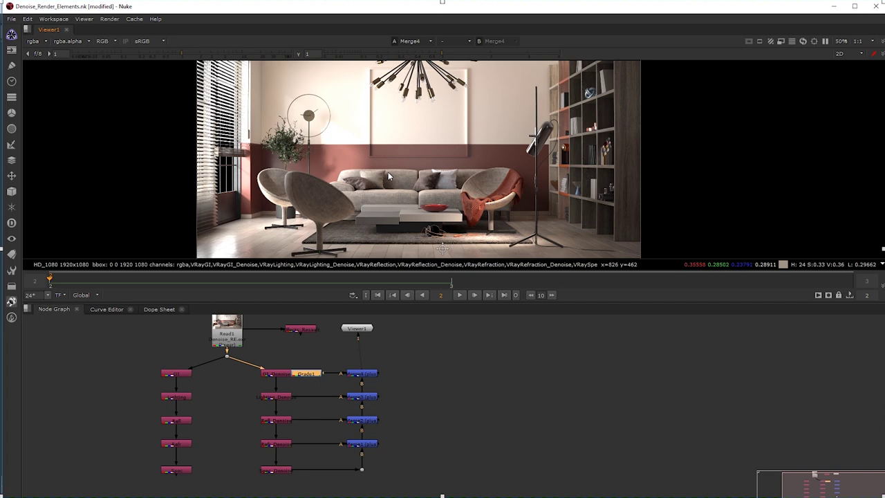
{"action": "scroll", "coordinate": [376, 171], "scroll_direction": "down", "scroll_amount": 2}
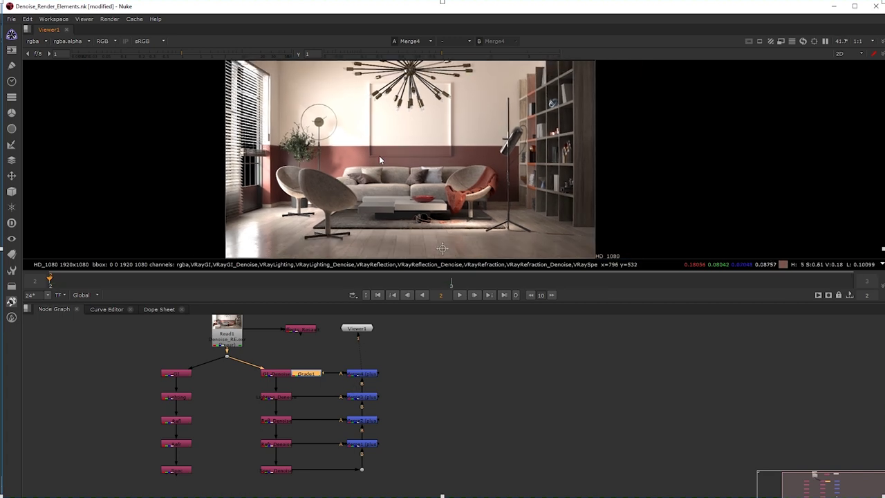
Insert a second Grade node after the denoised lighting element and set its whitepoint to red 1.36, green 1.14 and blue 0.92.
{"action": "left_click", "coordinate": [311, 387]}
{"action": "key", "text": "g"}
{"action": "left_click_drag", "start_coordinate": [312, 375], "coordinate": [319, 396]}
{"action": "left_click", "coordinate": [264, 390]}
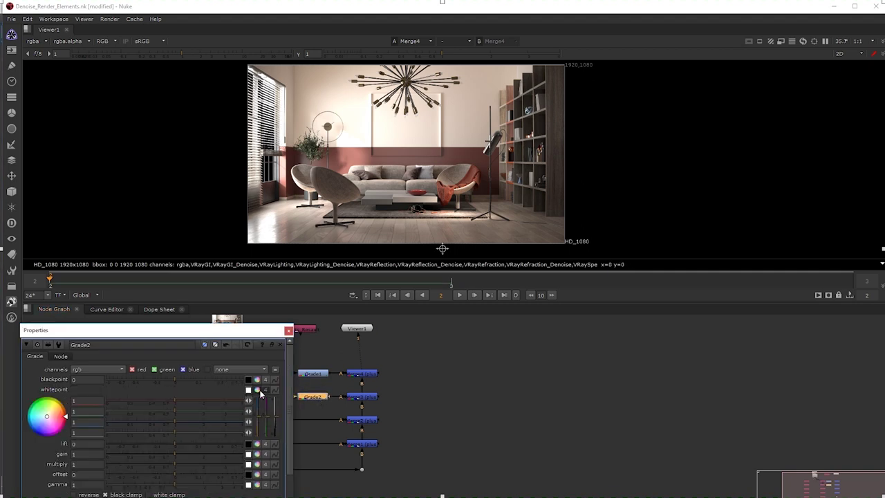
{"action": "left_click_drag", "start_coordinate": [176, 399], "coordinate": [171, 425]}
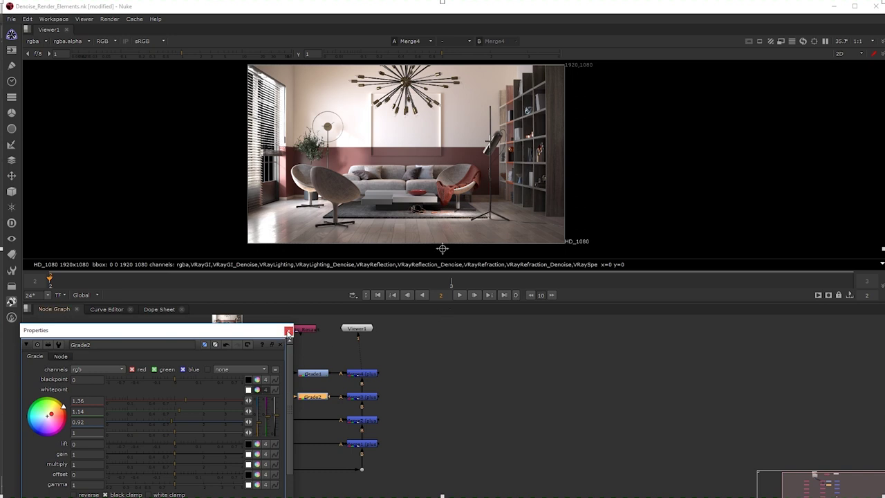
{"action": "left_click", "coordinate": [288, 331]}
Disable and re-enable Grade1 and Grade2 together twice to compare the composite with and without grading.
{"action": "left_click_drag", "start_coordinate": [309, 404], "coordinate": [337, 411]}
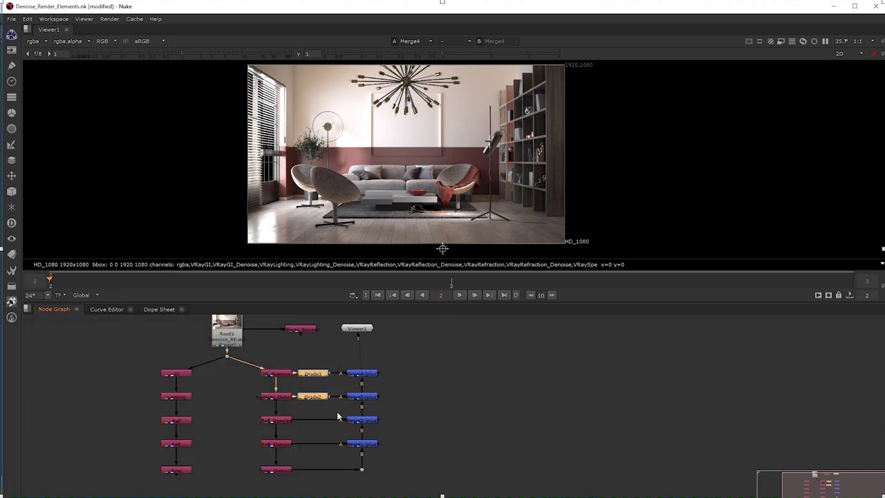
{"action": "key", "text": "d"}
{"action": "key", "text": "d"}
{"action": "key", "text": "d"}
{"action": "key", "text": "d"}
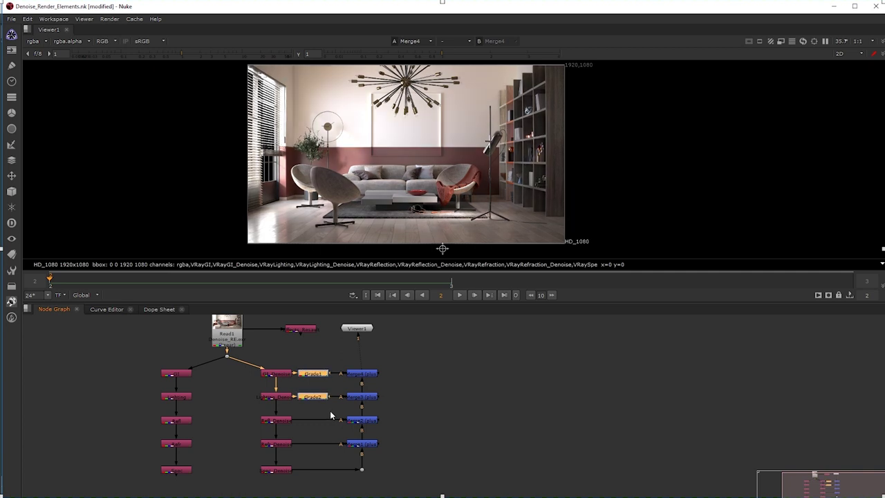
{"action": "left_click", "coordinate": [467, 390]}
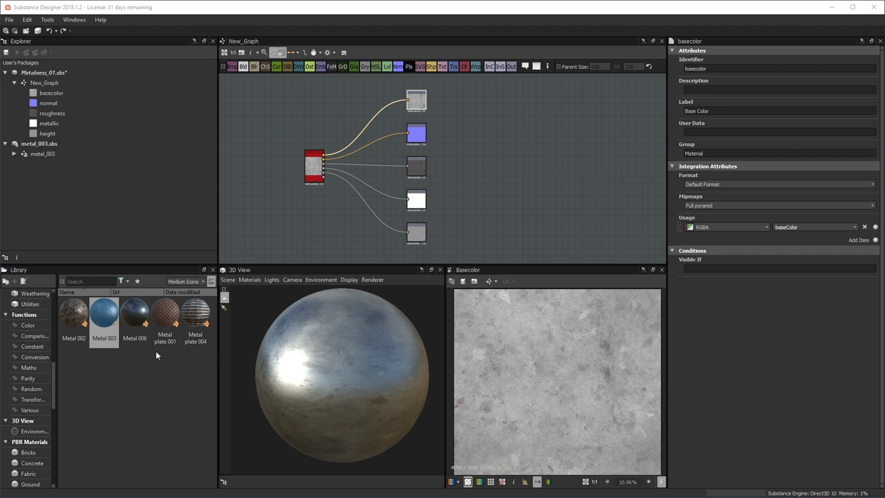
In Substance Designer, examine the normal, roughness, metallic and height outputs of the metal graph.
{"action": "left_click", "coordinate": [416, 133]}
{"action": "left_click", "coordinate": [418, 169]}
{"action": "left_click", "coordinate": [418, 199]}
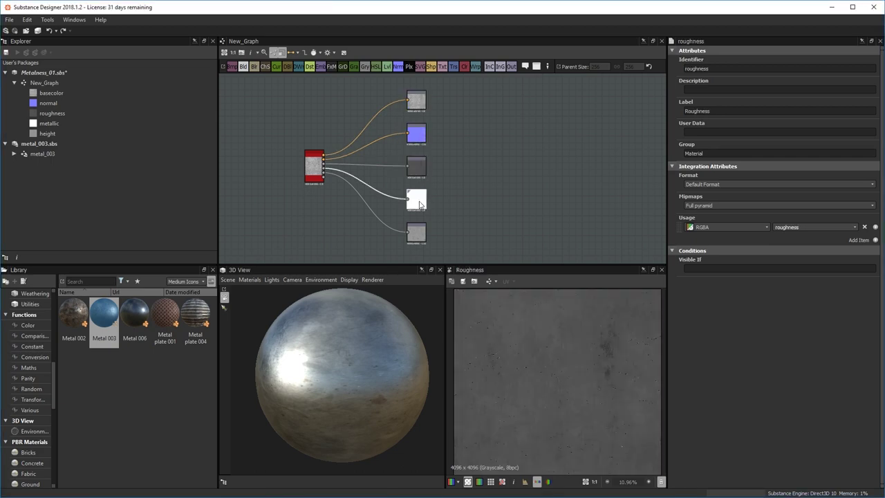
{"action": "left_click", "coordinate": [422, 227]}
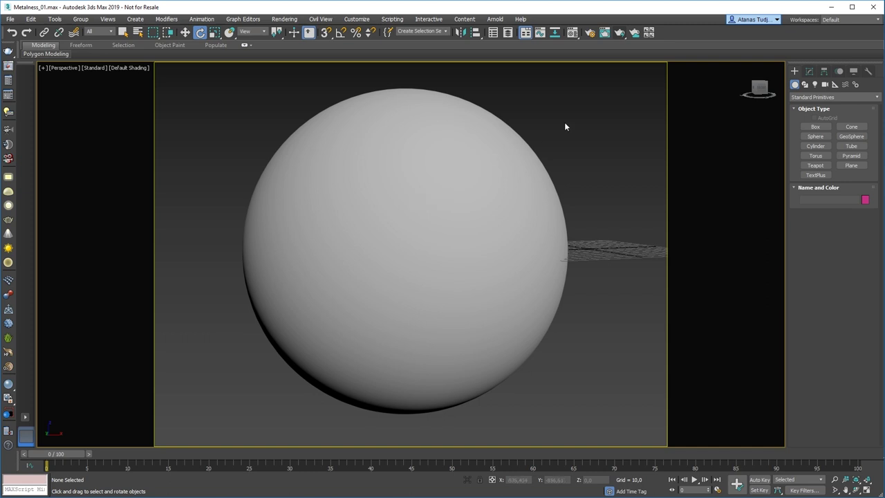
In 3ds Max, bring up the V-Ray frame buffer render of the sphere and the PBR_Metal_03 material's settings.
{"action": "left_click", "coordinate": [8, 65]}
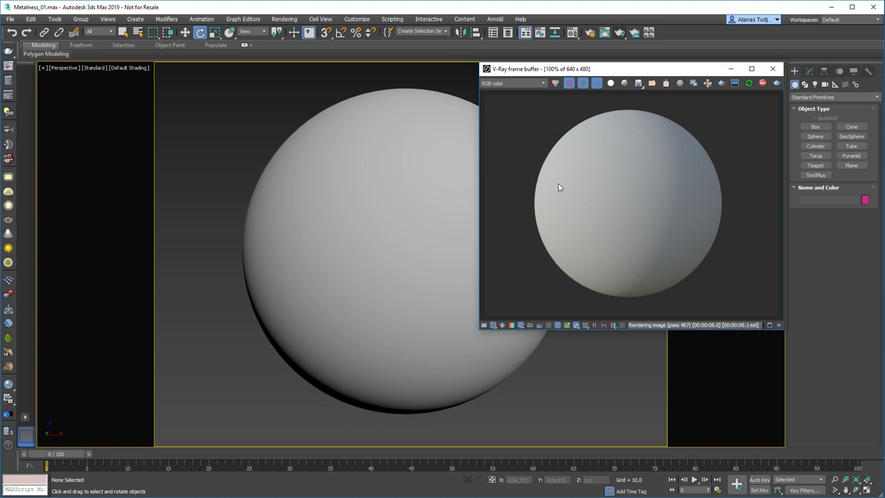
{"action": "left_click", "coordinate": [445, 190]}
{"action": "key", "text": "m"}
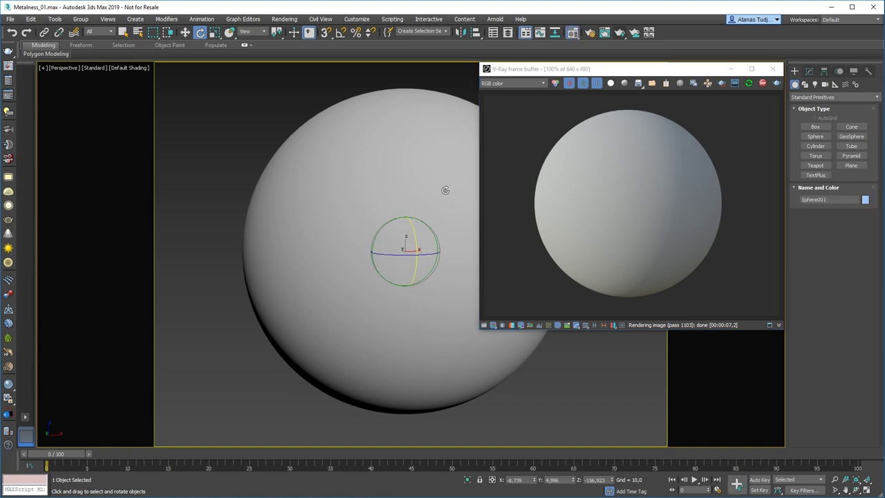
{"action": "left_click", "coordinate": [251, 86]}
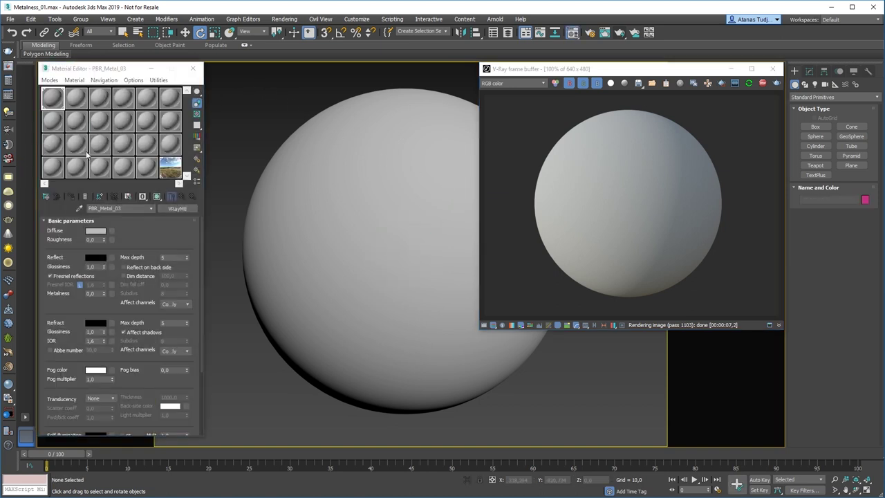
Assign the metal base color texture to the Diffuse slot of the PBR_Metal_03 material.
{"action": "mouse_move", "coordinate": [145, 244]}
{"action": "left_mouse_down"}
{"action": "mouse_move", "coordinate": [144, 231]}
{"action": "mouse_move", "coordinate": [146, 245]}
{"action": "left_mouse_up"}
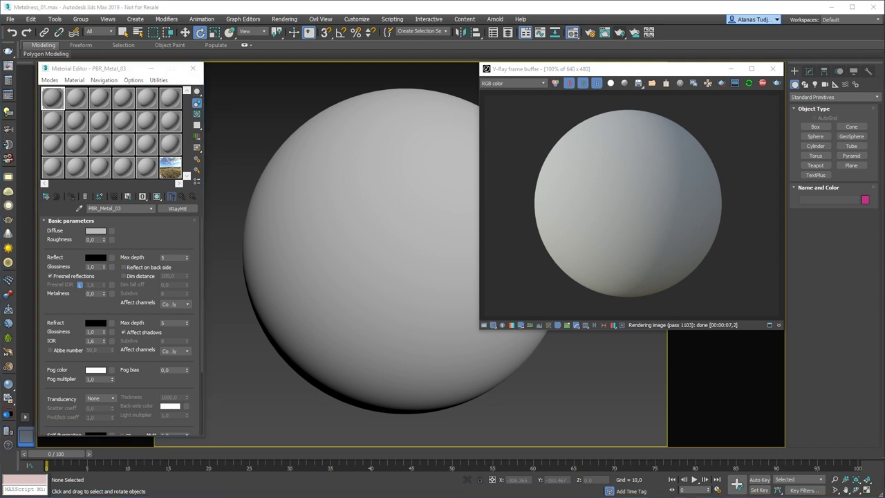
{"action": "left_click_drag", "start_coordinate": [114, 242], "coordinate": [111, 231]}
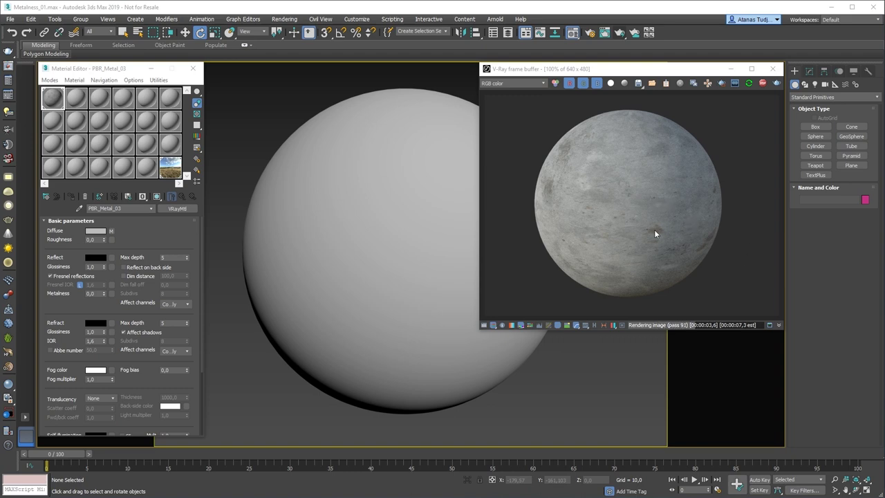
Set the PBR_Metal_03 material's Reflect color to pure white (255) and its Metalness to 1.0.
{"action": "left_click", "coordinate": [96, 257]}
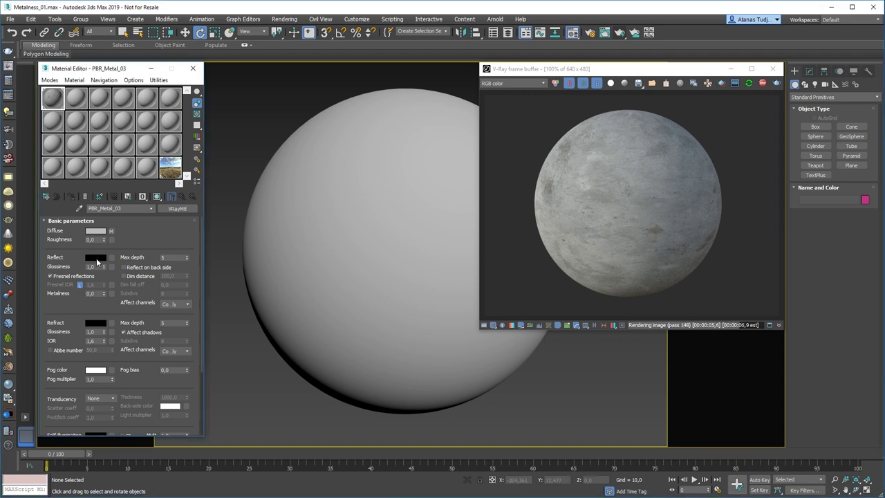
{"action": "left_click_drag", "start_coordinate": [295, 105], "coordinate": [357, 106]}
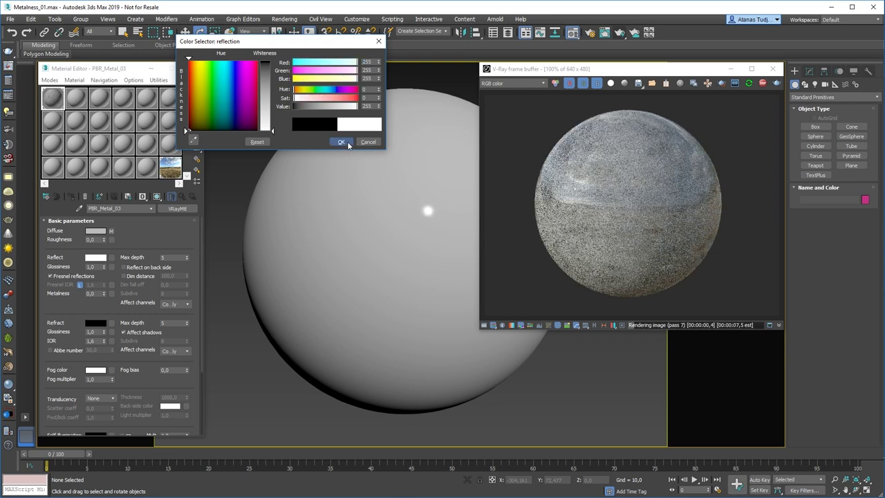
{"action": "left_click", "coordinate": [342, 142]}
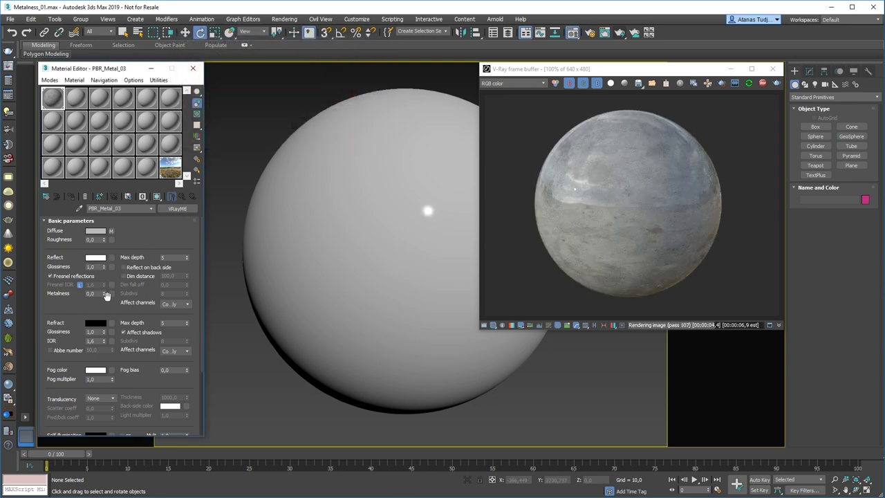
{"action": "left_click_drag", "start_coordinate": [105, 294], "coordinate": [106, 234]}
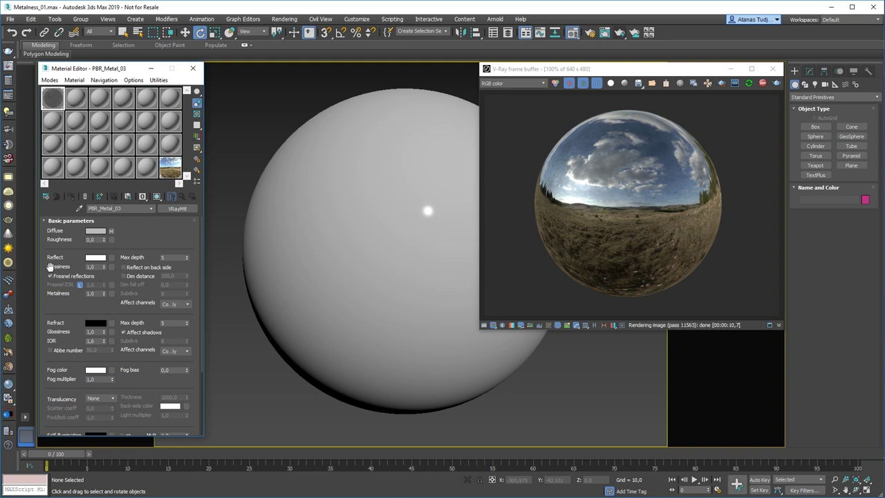
Switch the material's BRDF to use roughness instead of glossiness and set the reflection Roughness to 0.0.
{"action": "left_click_drag", "start_coordinate": [140, 244], "coordinate": [139, 162]}
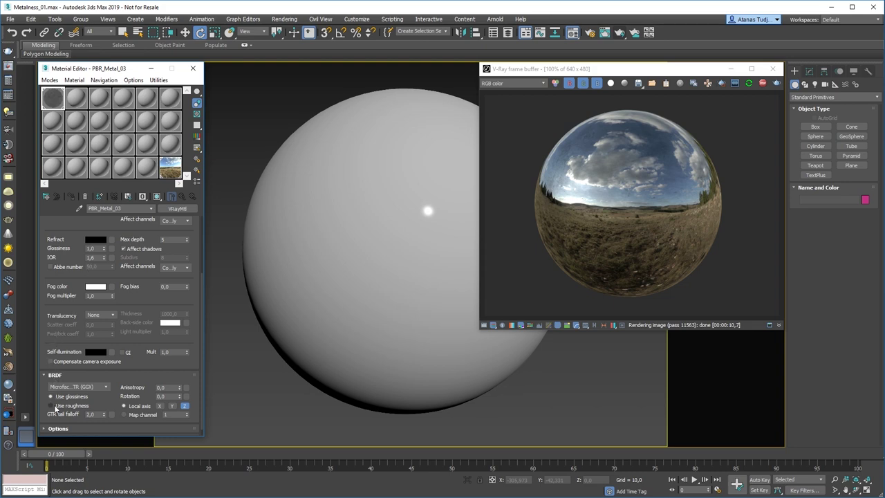
{"action": "left_click", "coordinate": [51, 406]}
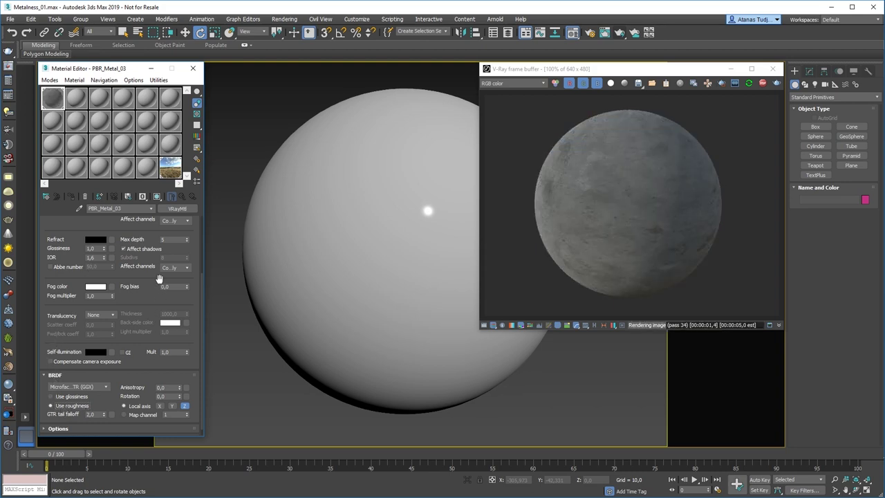
{"action": "left_click_drag", "start_coordinate": [146, 233], "coordinate": [136, 339]}
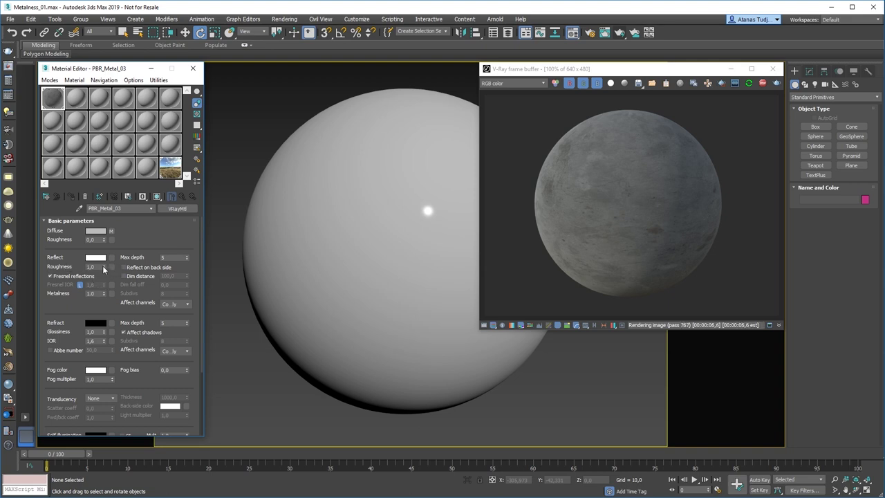
{"action": "right_click", "coordinate": [102, 270]}
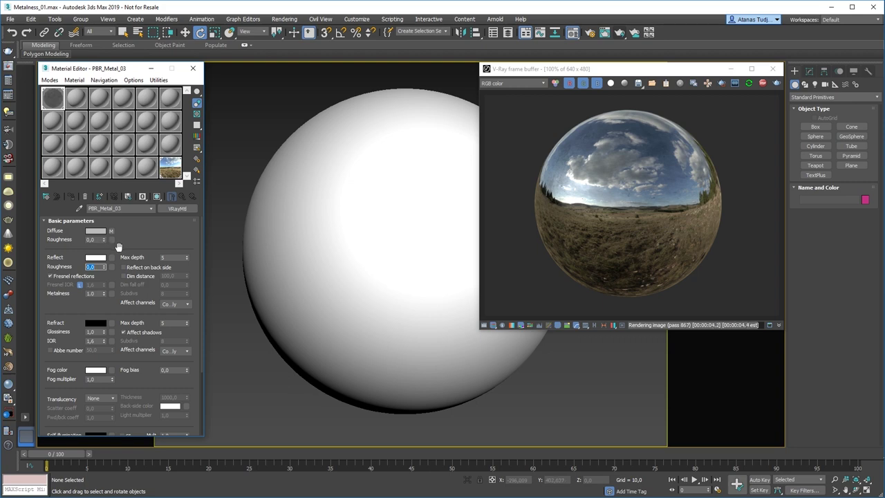
Assign a VRayHDRI map with the roughness texture to the reflection Roughness slot and return to the parent material.
{"action": "left_click", "coordinate": [111, 268]}
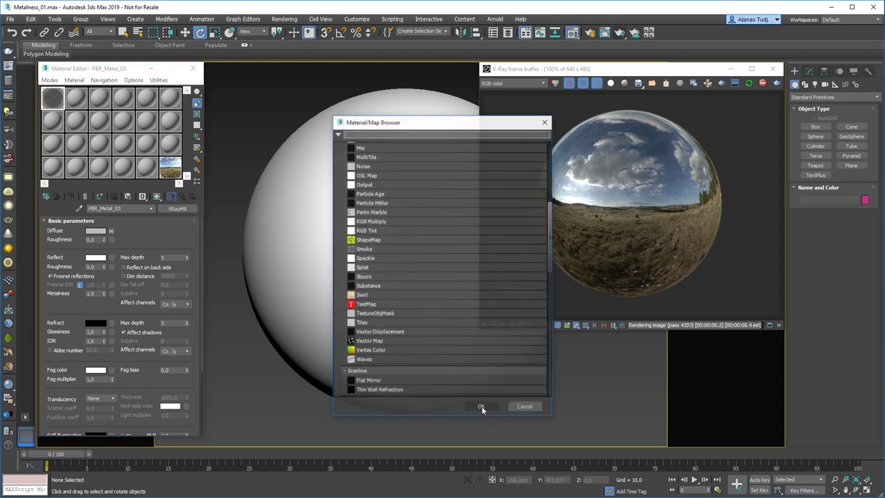
{"action": "scroll", "coordinate": [427, 344], "scroll_direction": "down", "scroll_amount": 5}
{"action": "scroll", "coordinate": [427, 344], "scroll_direction": "down", "scroll_amount": 2}
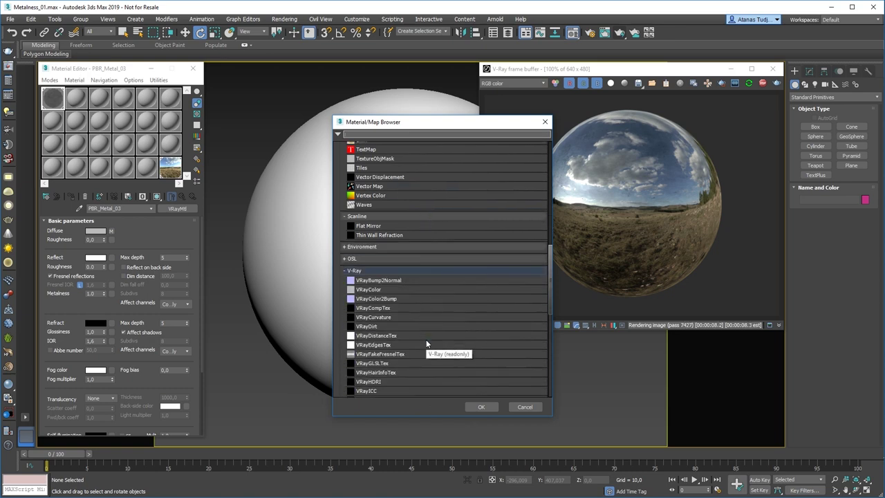
{"action": "double_click", "coordinate": [374, 384]}
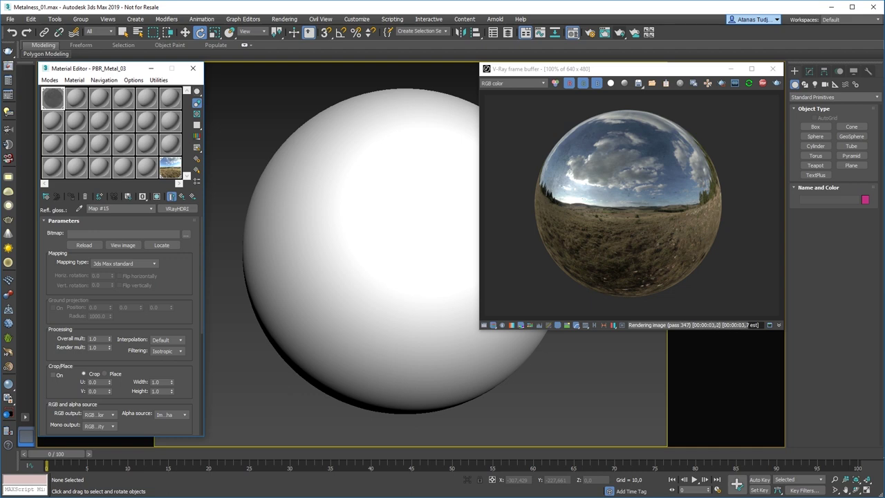
{"action": "left_click_drag", "start_coordinate": [96, 209], "coordinate": [122, 236]}
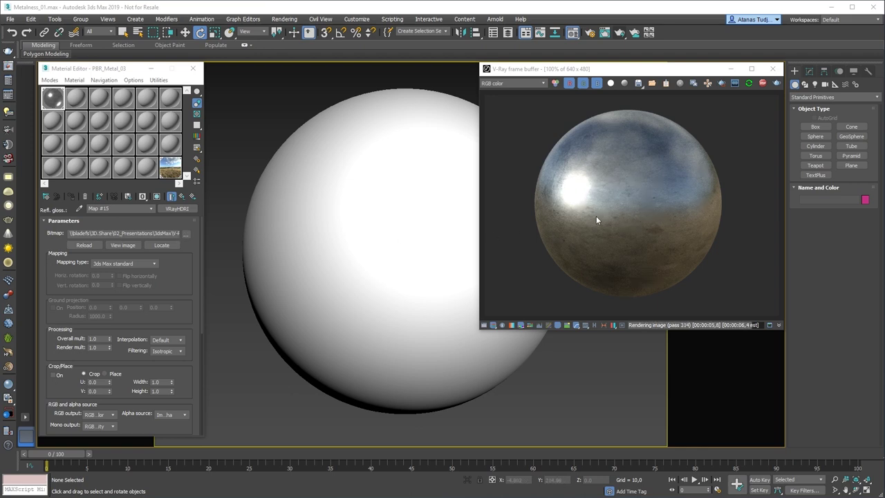
{"action": "left_click", "coordinate": [172, 197]}
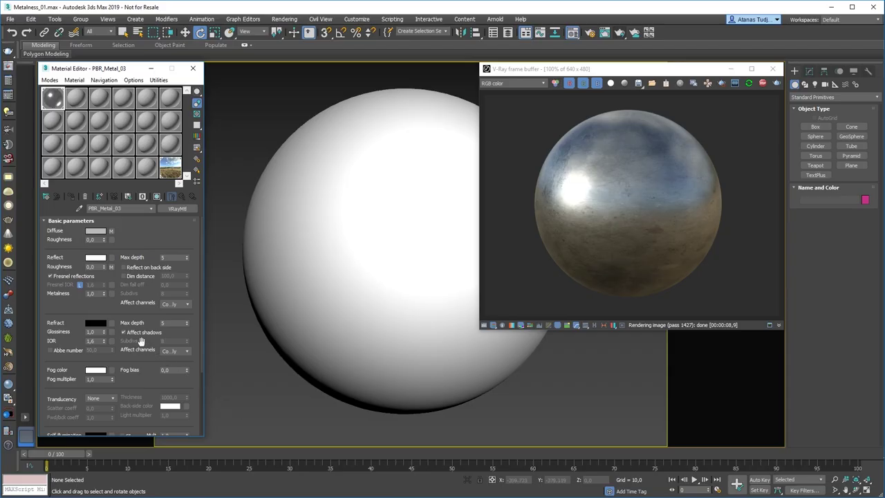
Assign a VRayNormalMap to the Bump slot of the PBR_Metal_03 material.
{"action": "scroll", "coordinate": [113, 311], "scroll_direction": "down", "scroll_amount": 5}
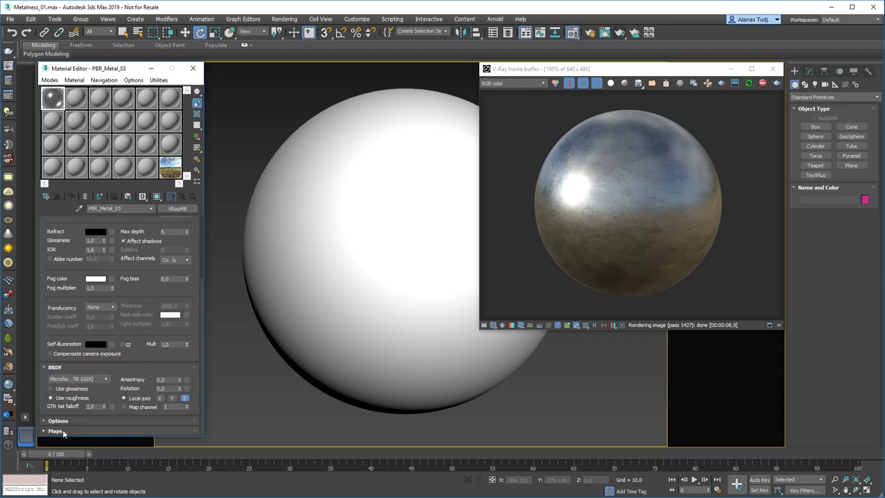
{"action": "left_click", "coordinate": [56, 430]}
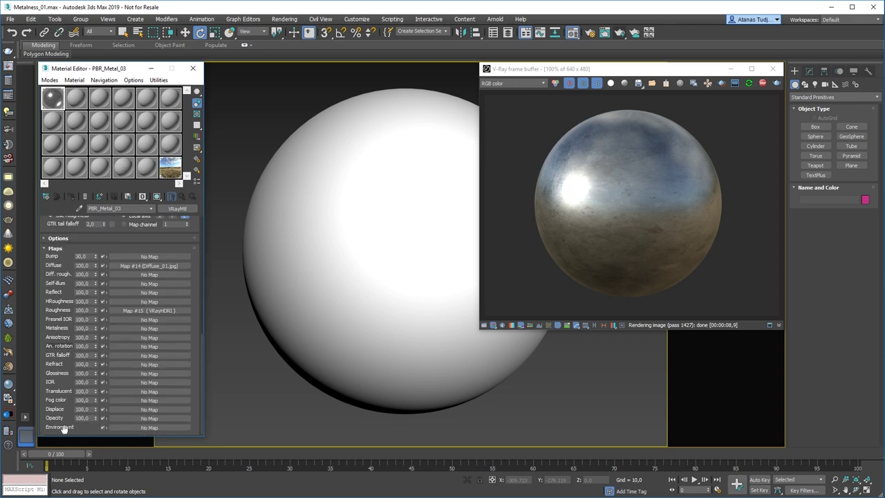
{"action": "left_click", "coordinate": [149, 257]}
{"action": "scroll", "coordinate": [387, 360], "scroll_direction": "down", "scroll_amount": 3}
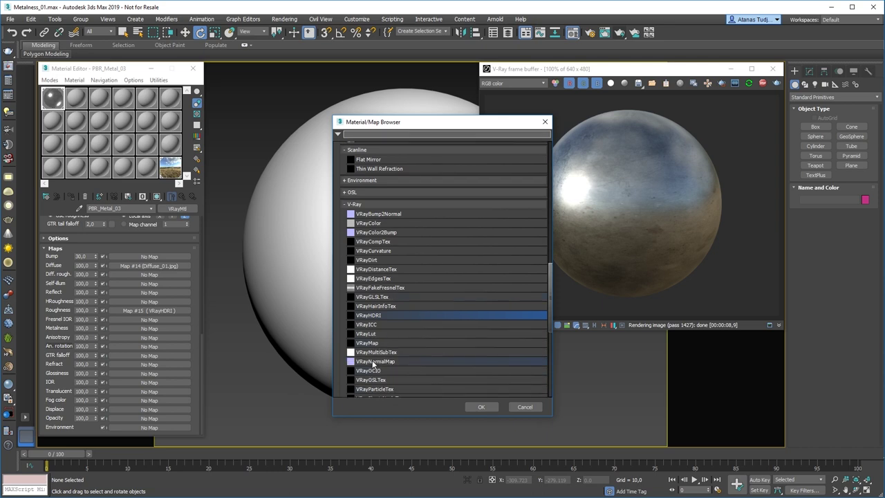
{"action": "double_click", "coordinate": [374, 361]}
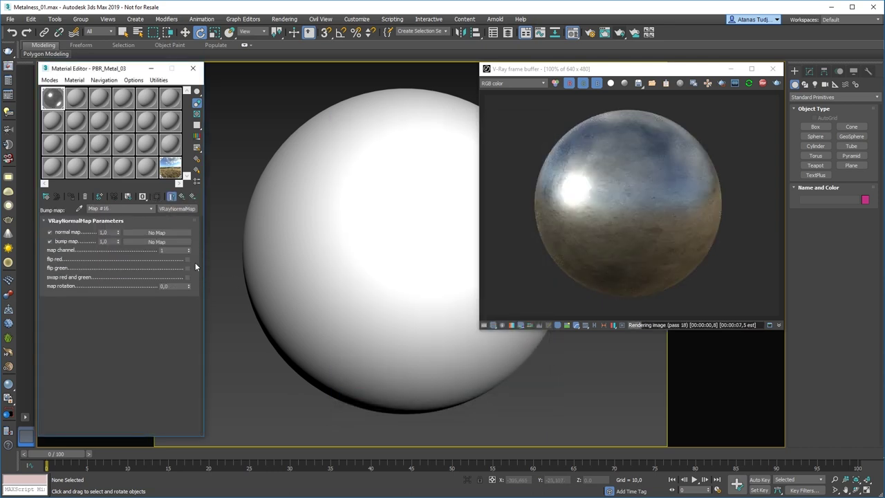
Load the metal normal texture through a VRayHDRI map in the normal map slot of the VRayNormalMap.
{"action": "left_click", "coordinate": [158, 233]}
{"action": "left_click", "coordinate": [382, 316]}
{"action": "left_click", "coordinate": [487, 406]}
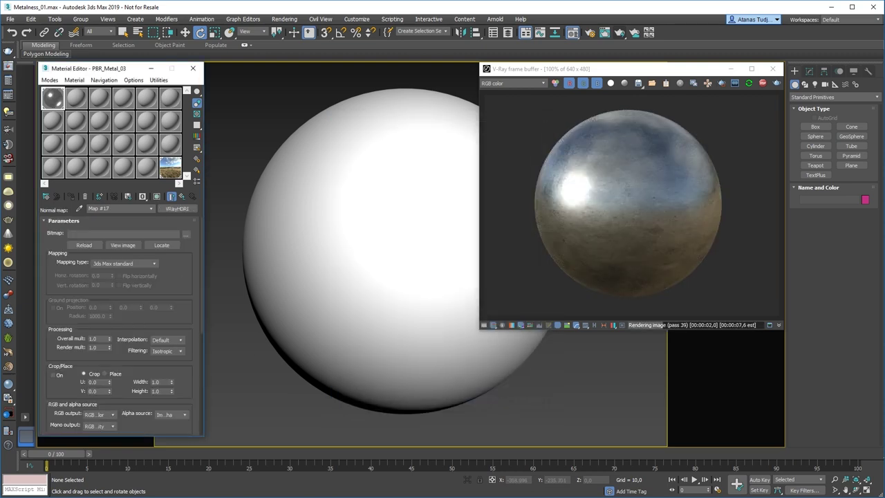
{"action": "left_click", "coordinate": [75, 233]}
{"action": "key", "text": "ctrl+v"}
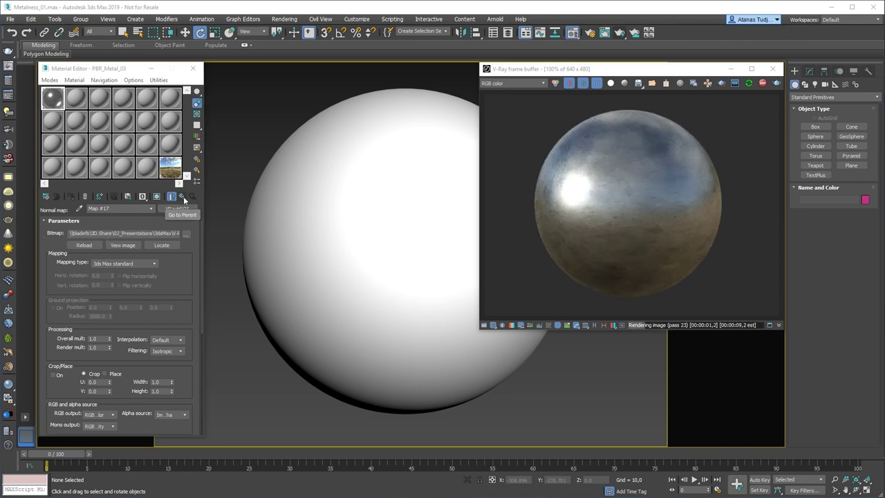
{"action": "left_click", "coordinate": [184, 197]}
Load the metal height texture through a VRayHDRI map in the VRayNormalMap's bump map slot and return to the base material.
{"action": "left_click", "coordinate": [148, 241]}
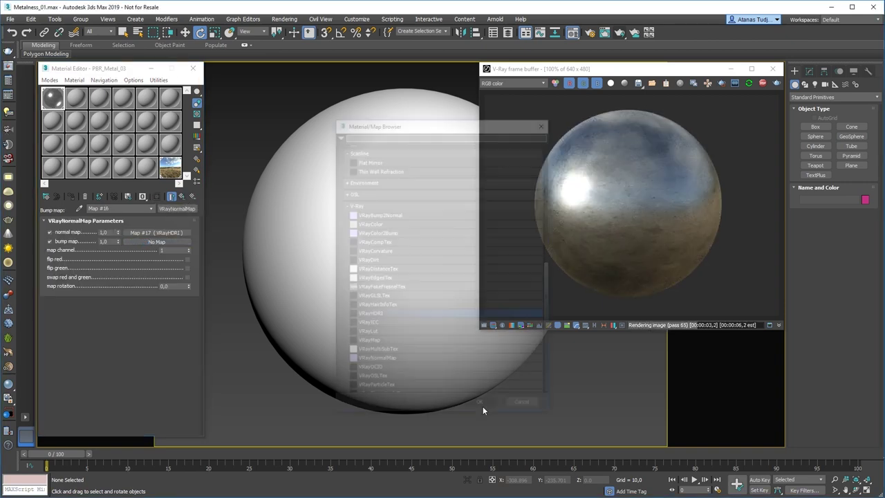
{"action": "left_click", "coordinate": [375, 361]}
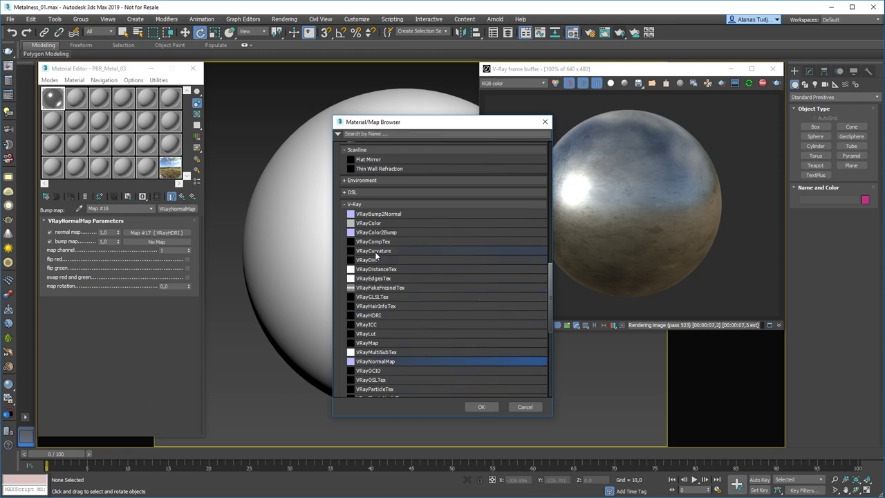
{"action": "double_click", "coordinate": [376, 315]}
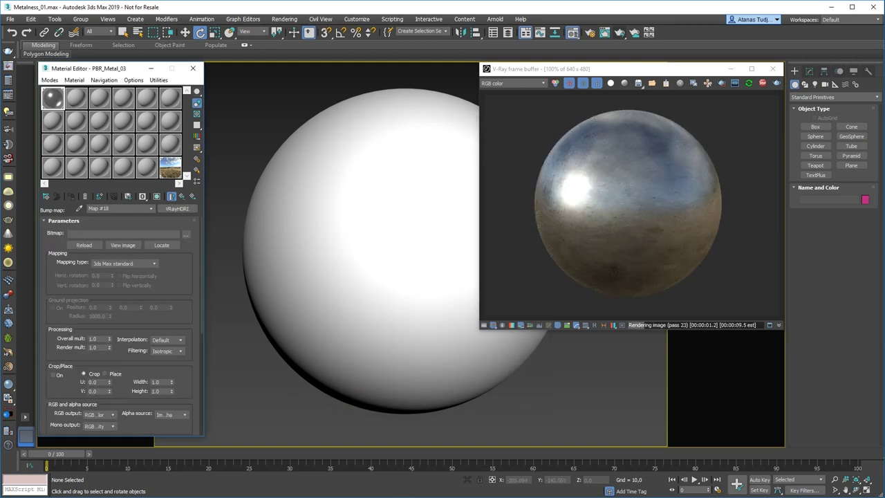
{"action": "left_click_drag", "start_coordinate": [26, 221], "coordinate": [105, 234]}
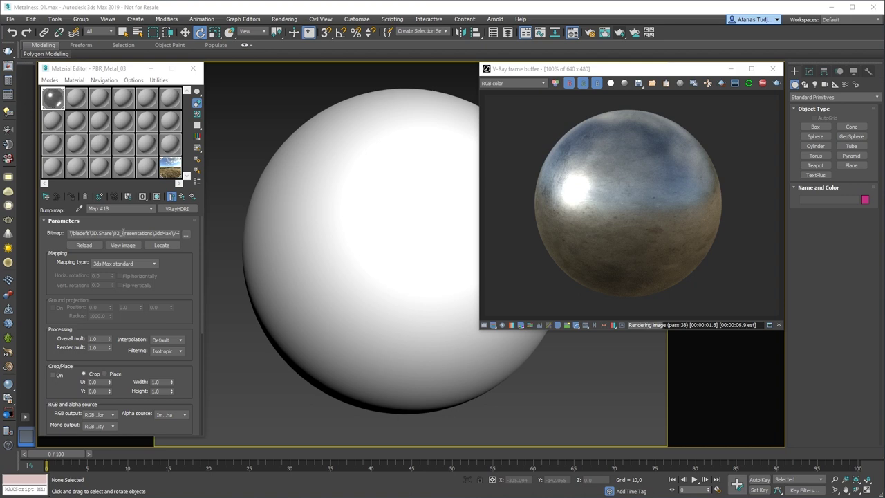
{"action": "left_click", "coordinate": [183, 197]}
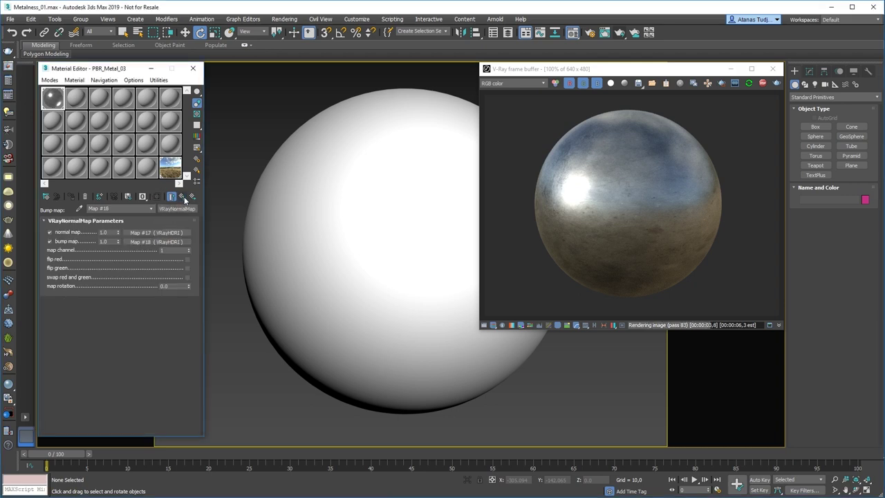
{"action": "left_click", "coordinate": [183, 197]}
Set the material's Bump amount to 100.
{"action": "left_click_drag", "start_coordinate": [112, 320], "coordinate": [110, 176]}
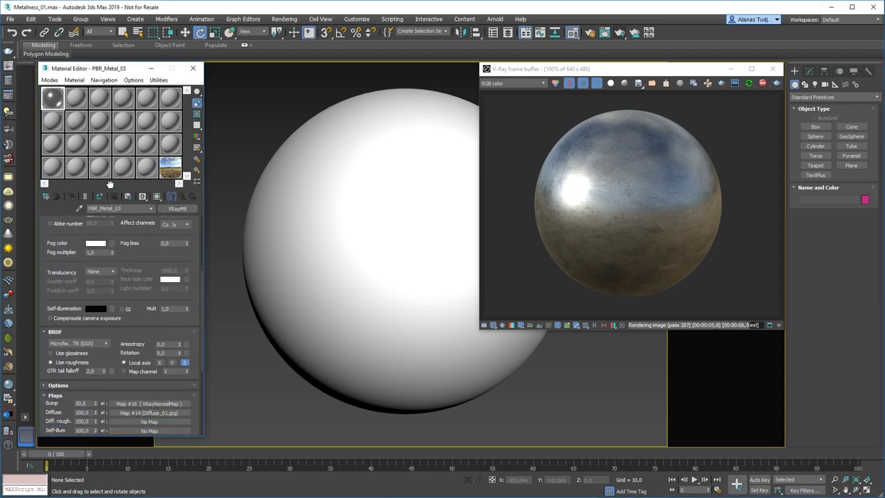
{"action": "double_click", "coordinate": [82, 402]}
{"action": "type", "text": "100"}
{"action": "key", "text": "Return"}
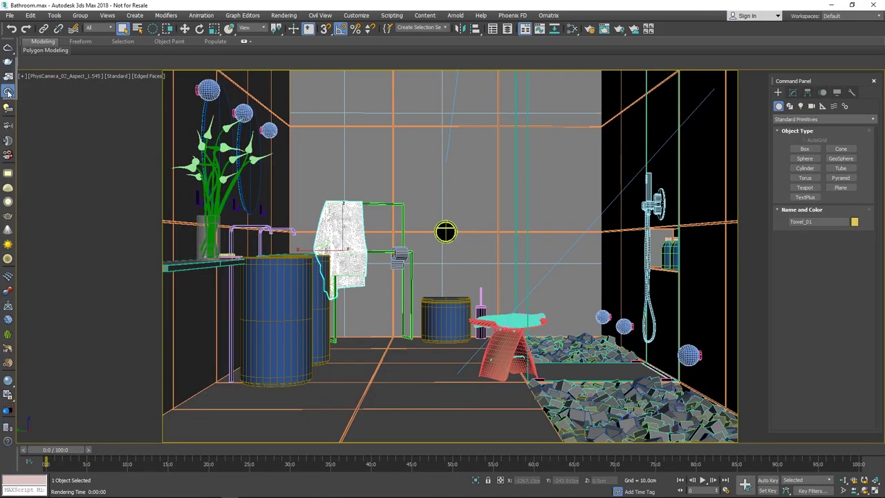
Open the V-Ray Cloud submission settings for the bathroom scene, run a local preview render, and close its frame buffer and console.
{"action": "left_click", "coordinate": [8, 91]}
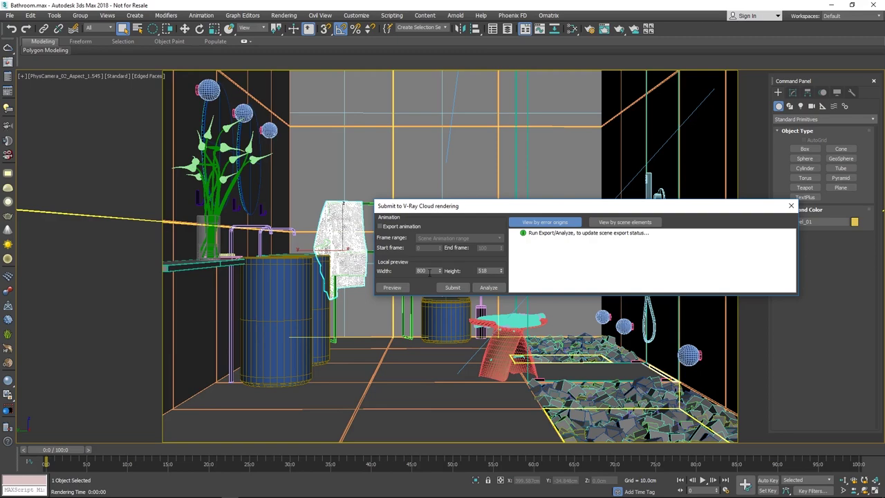
{"action": "left_click", "coordinate": [392, 287]}
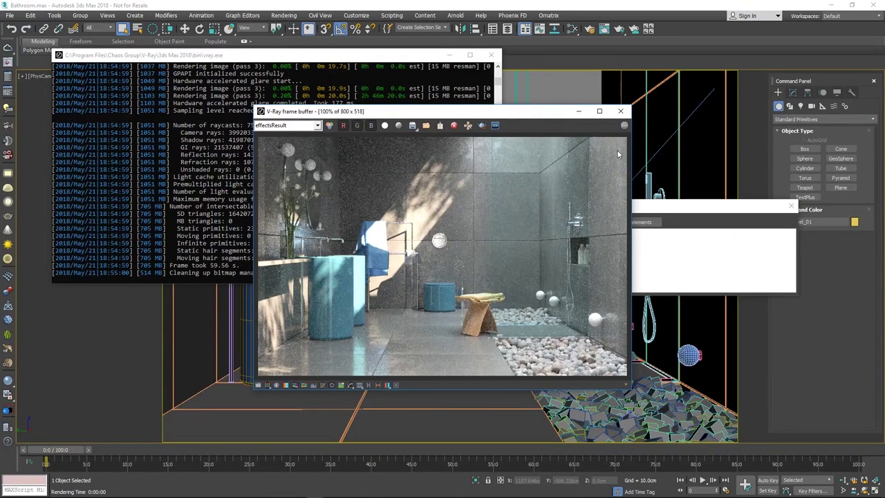
{"action": "left_click", "coordinate": [620, 111]}
{"action": "left_click", "coordinate": [497, 55]}
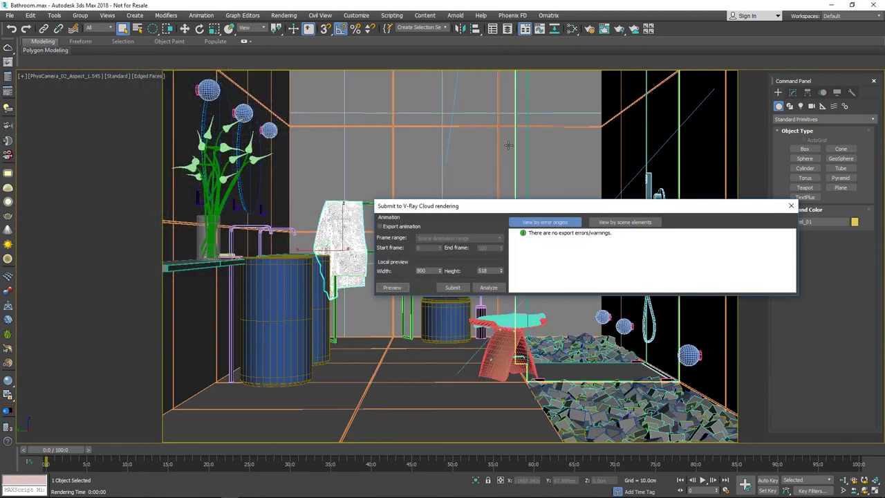
Send the bathroom scene to the V-Ray Cloud Client and name the job Bathroom 3.
{"action": "left_click", "coordinate": [451, 287]}
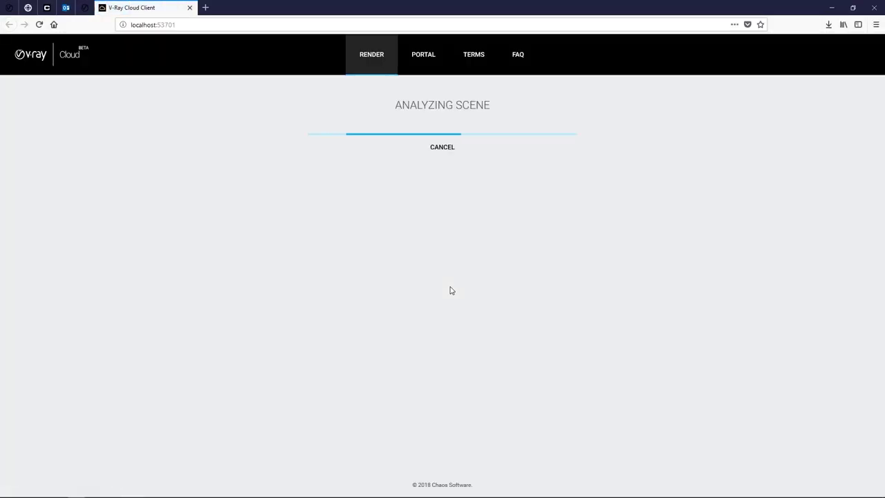
{"action": "left_click_drag", "start_coordinate": [407, 155], "coordinate": [356, 155]}
{"action": "key", "text": "BackSpace"}
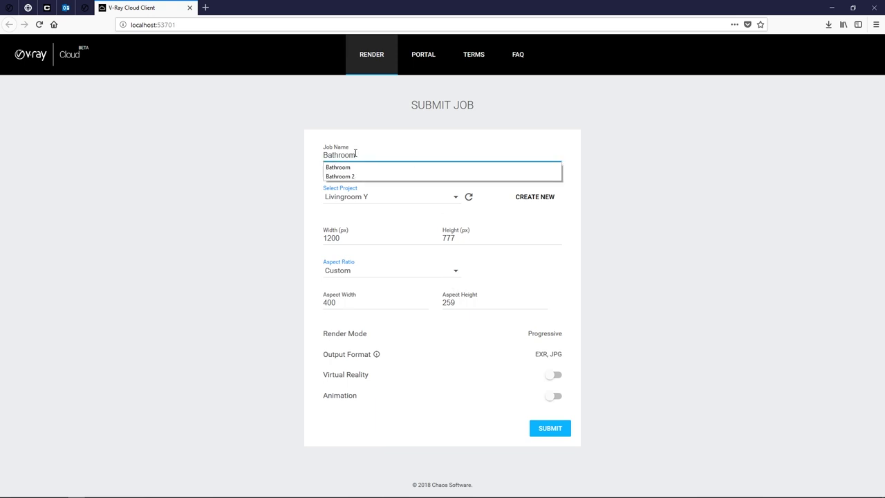
{"action": "type", "text": "3"}
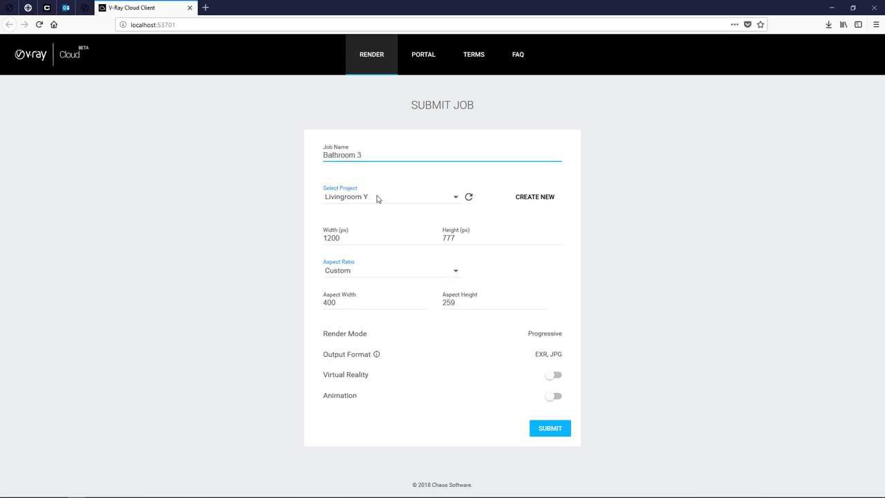
Create a new project named "New Project" for the job and submit it for cloud rendering.
{"action": "left_click", "coordinate": [535, 197]}
{"action": "left_click_drag", "start_coordinate": [423, 198], "coordinate": [299, 191]}
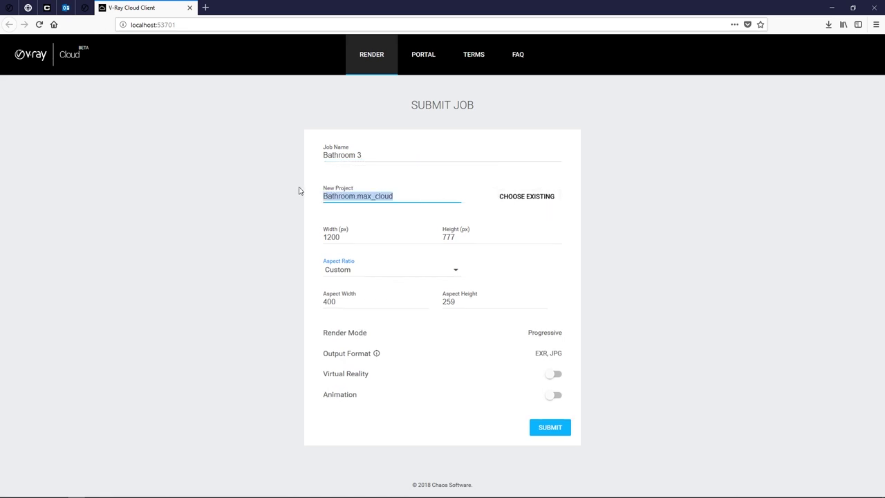
{"action": "type", "text": "Ne"}
{"action": "key", "text": "BackSpace"}
{"action": "key", "text": "BackSpace"}
{"action": "type", "text": "Ne"}
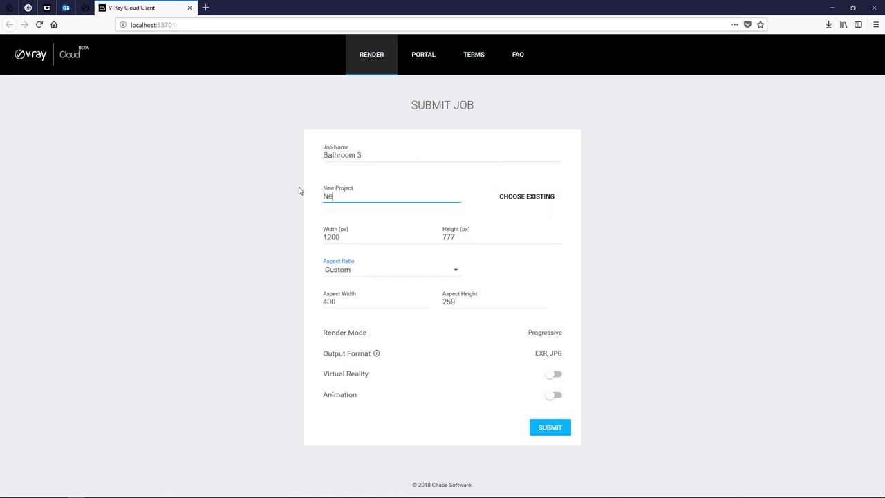
{"action": "type", "text": "w Project"}
{"action": "left_click", "coordinate": [551, 429]}
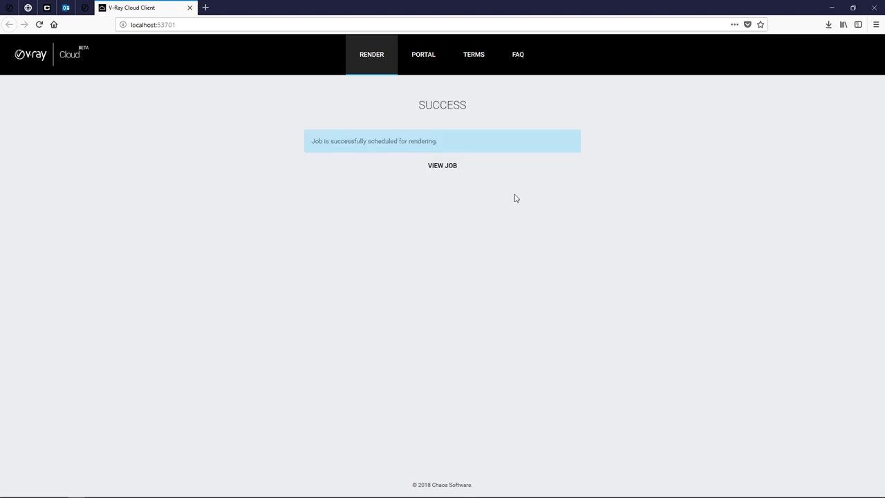
View the submitted Bathroom 3 job on the V-Ray Cloud portal and save its rendered output as Bathroom 3.zip.
{"action": "left_click", "coordinate": [446, 167]}
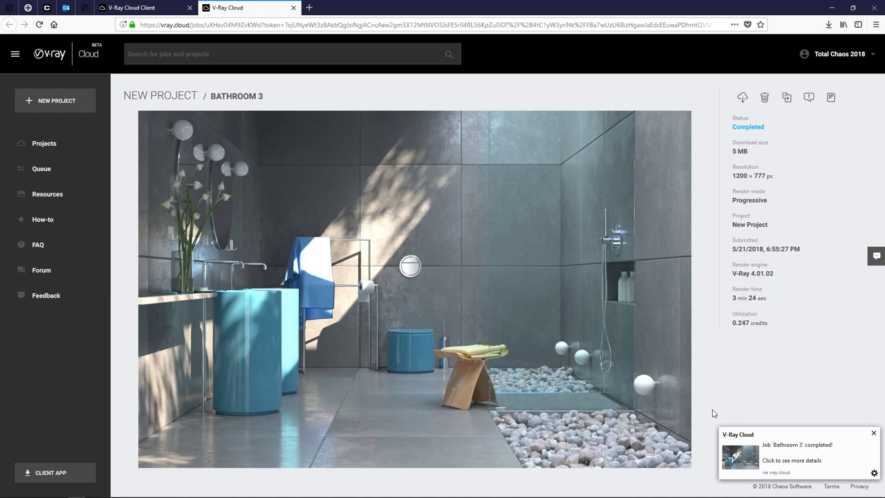
{"action": "left_click", "coordinate": [742, 98]}
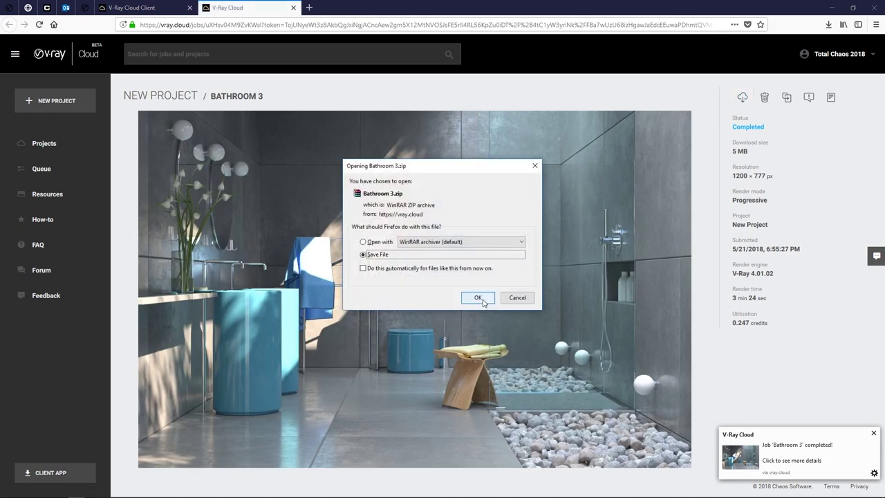
{"action": "left_click", "coordinate": [480, 297]}
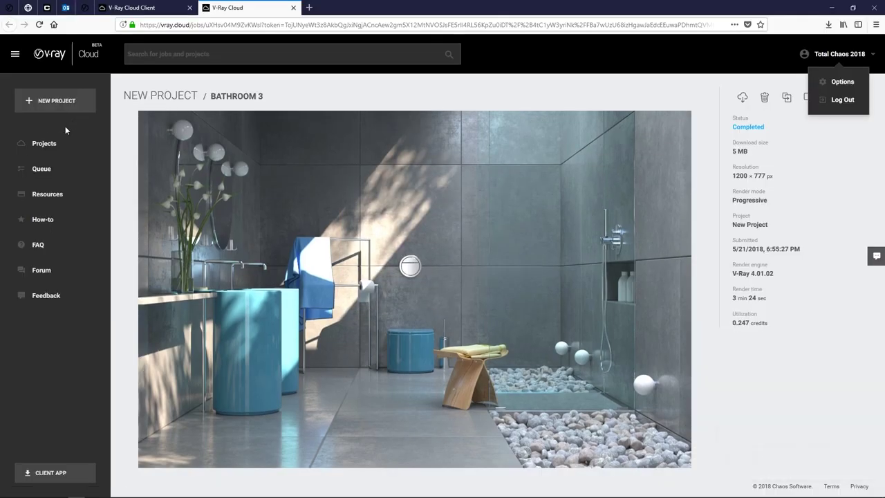
Review the jobs in the Livingroom Y and New Project projects and check the render jobs queue.
{"action": "left_click", "coordinate": [45, 144]}
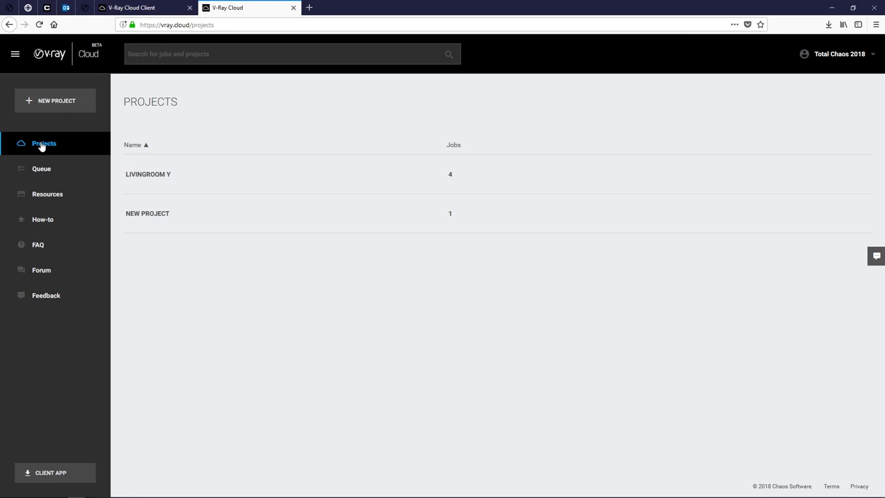
{"action": "left_click", "coordinate": [149, 175]}
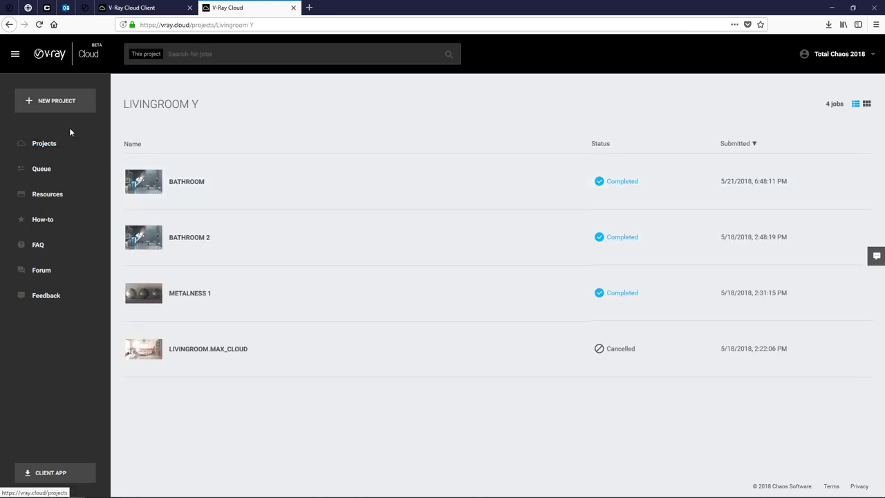
{"action": "left_click", "coordinate": [52, 144]}
{"action": "left_click", "coordinate": [145, 213]}
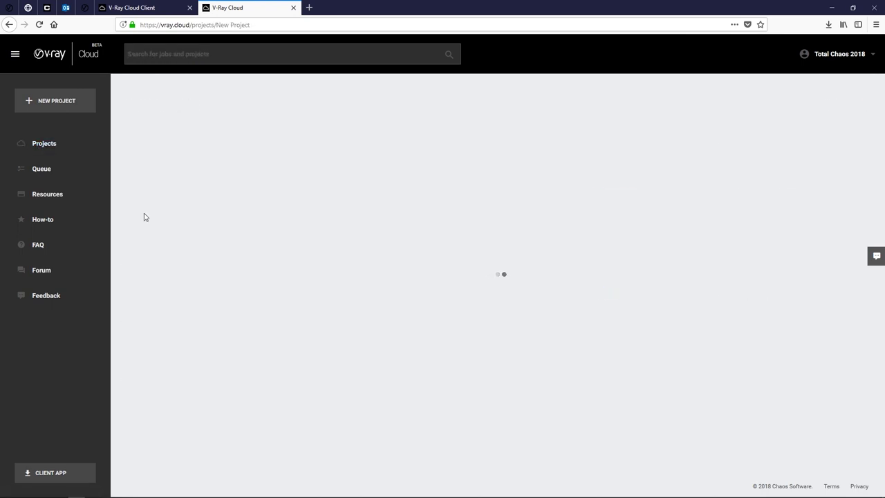
{"action": "left_click", "coordinate": [50, 177]}
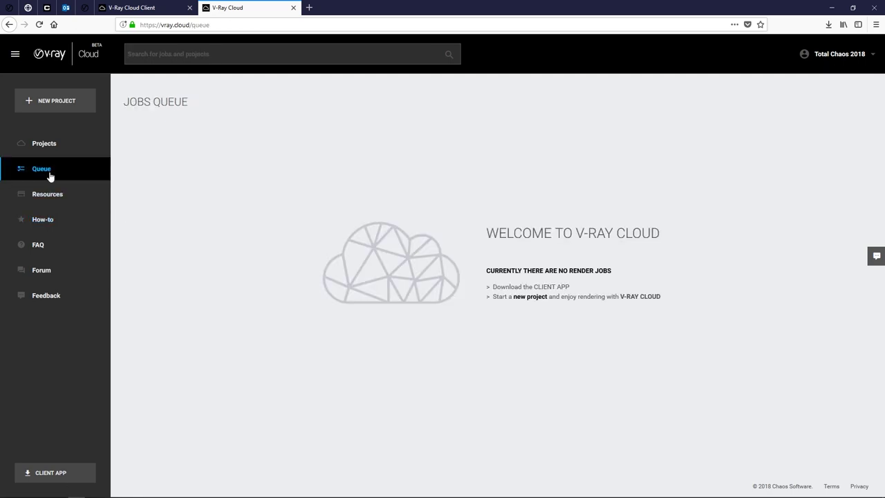